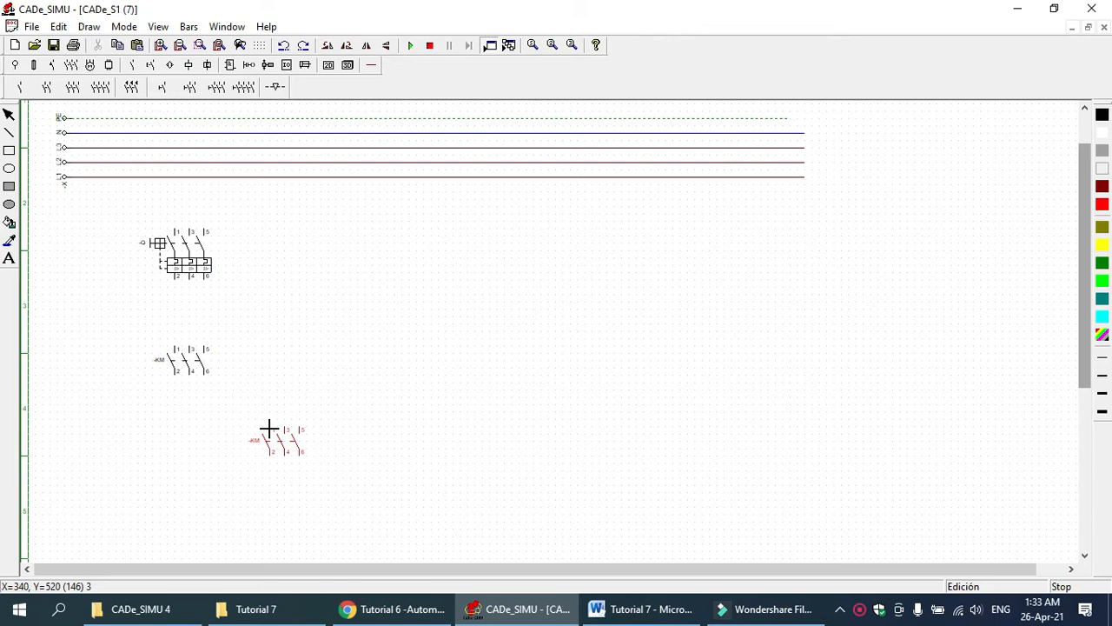
Place two more three-pole contactors side by side below the first contactor and a thermal relay directly beneath it
click(274, 437)
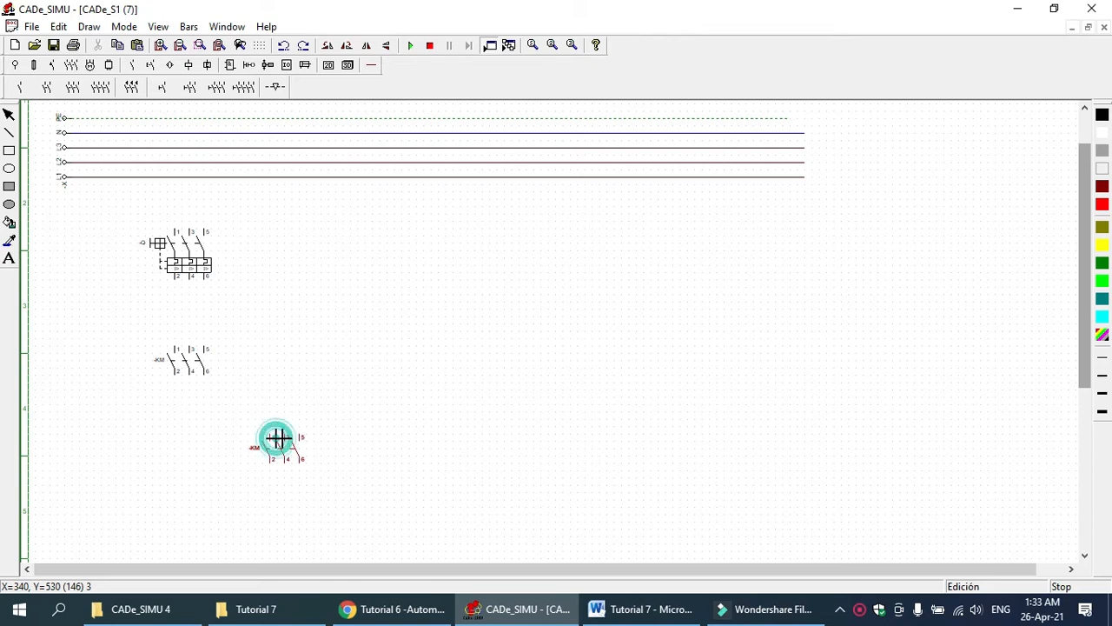
click(382, 444)
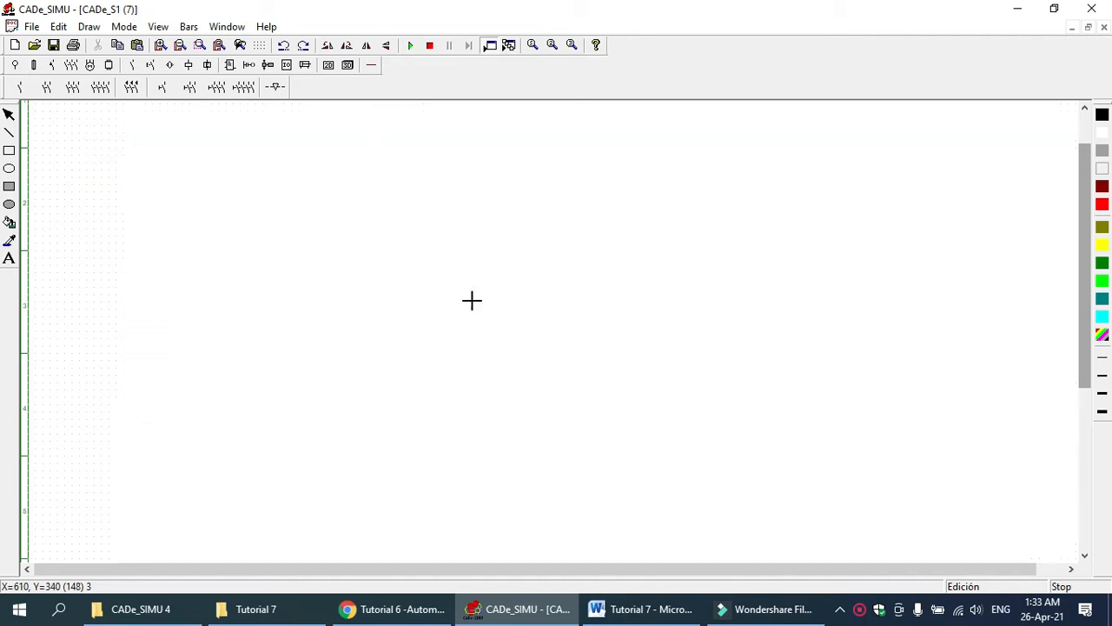
click(70, 65)
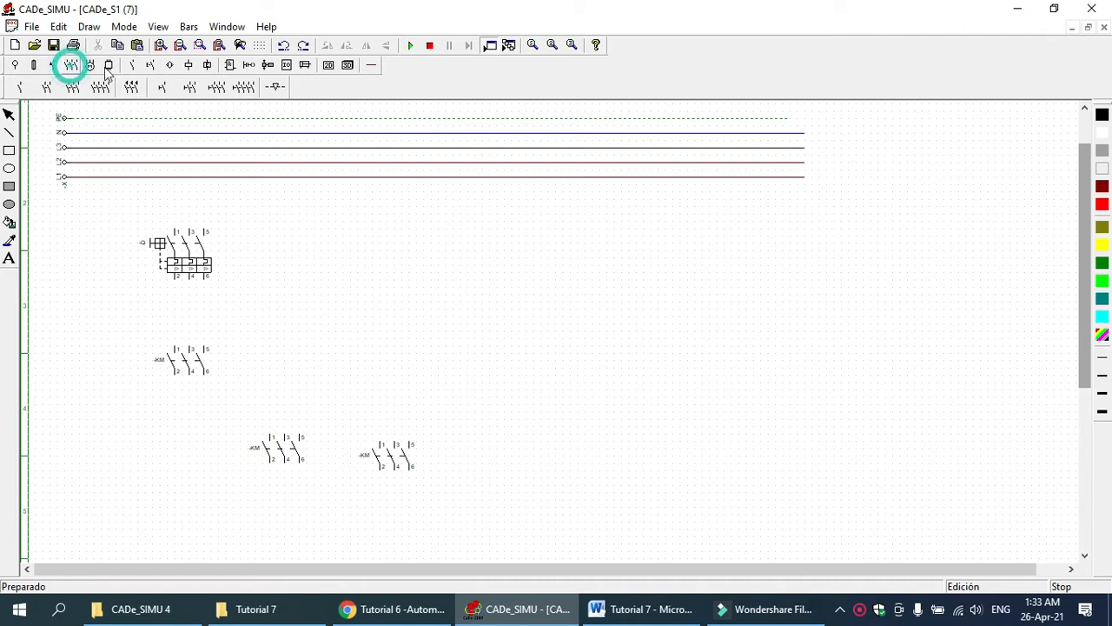
click(52, 65)
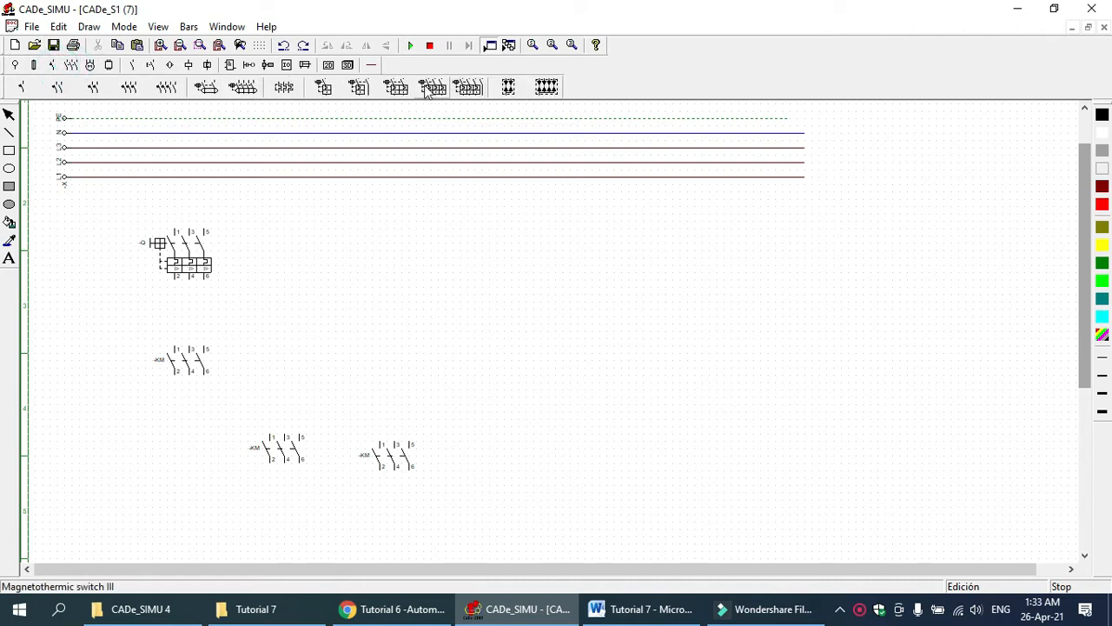
click(284, 88)
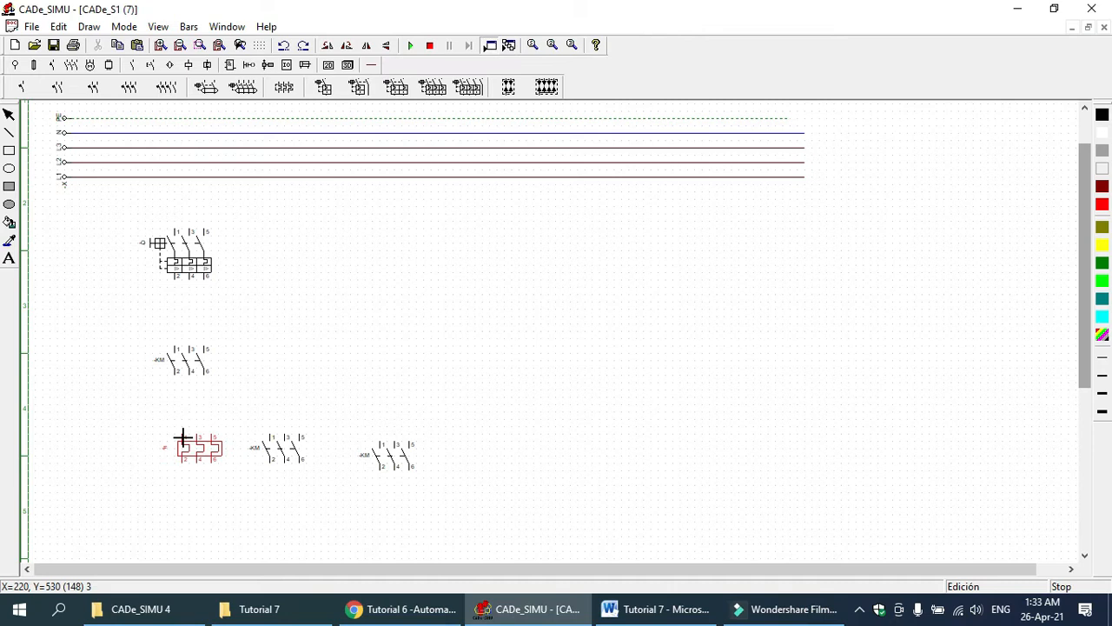
click(182, 439)
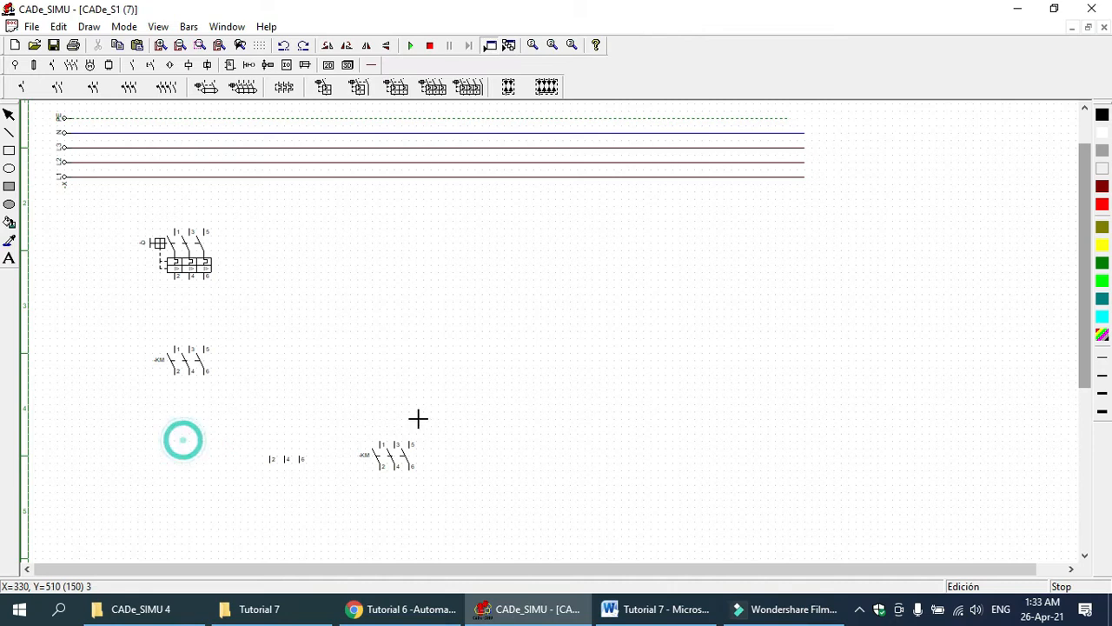
Reposition the two lower contactors so they sit in a row to the right of the thermal relay
drag(1083, 318, 1091, 364)
drag(1016, 363, 1017, 363)
click(378, 380)
drag(382, 373, 295, 372)
click(522, 284)
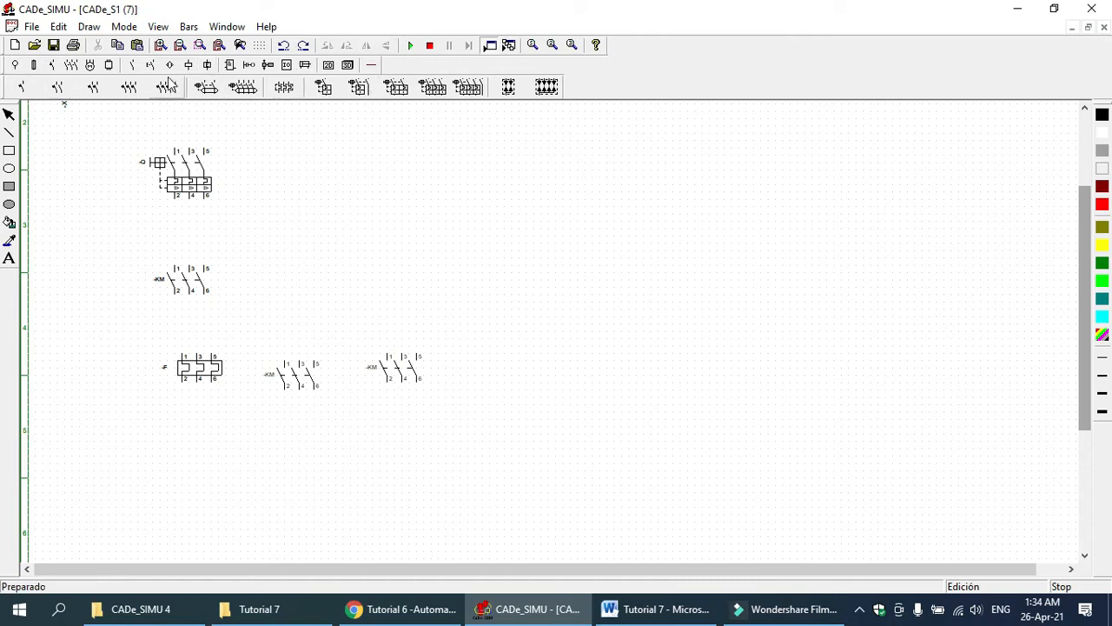
Place a six-terminal three-phase motor with a PE connection below the thermal relay
click(26, 66)
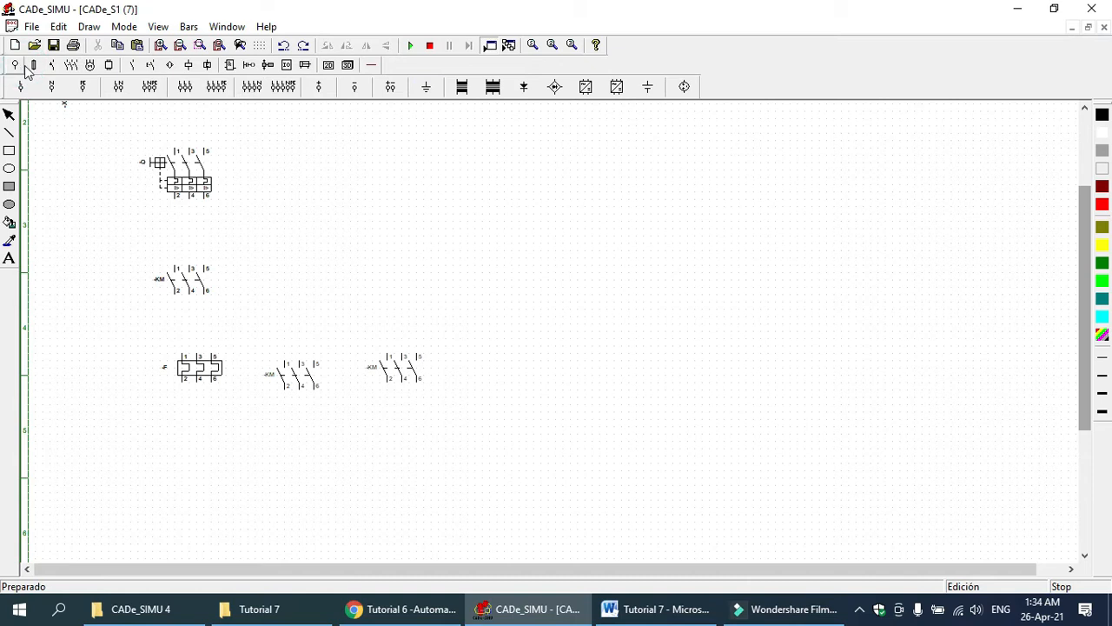
click(90, 65)
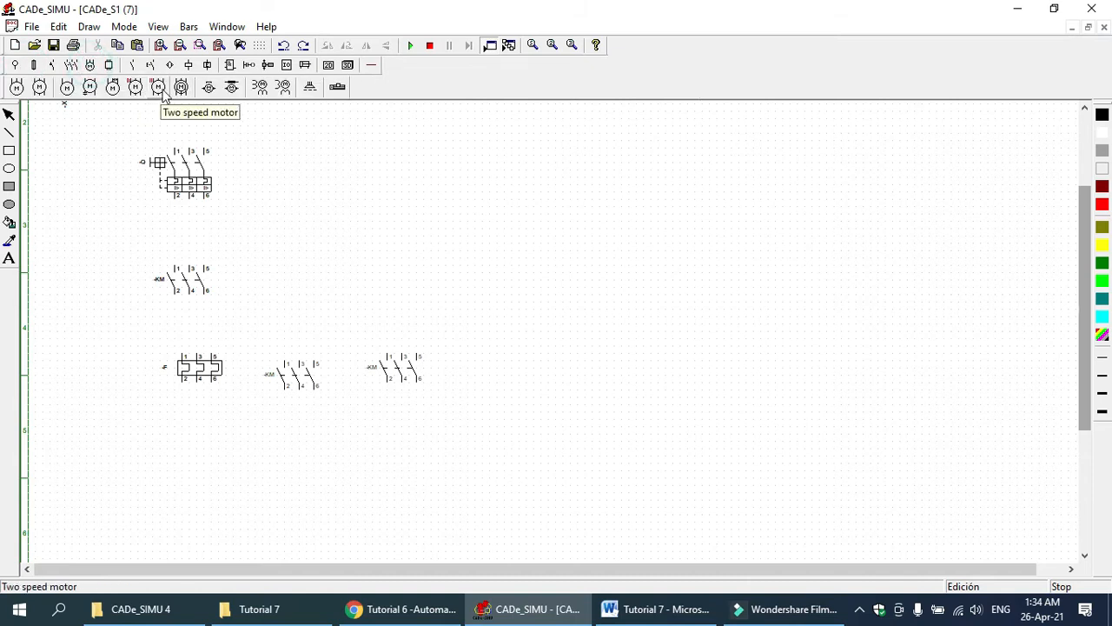
click(46, 91)
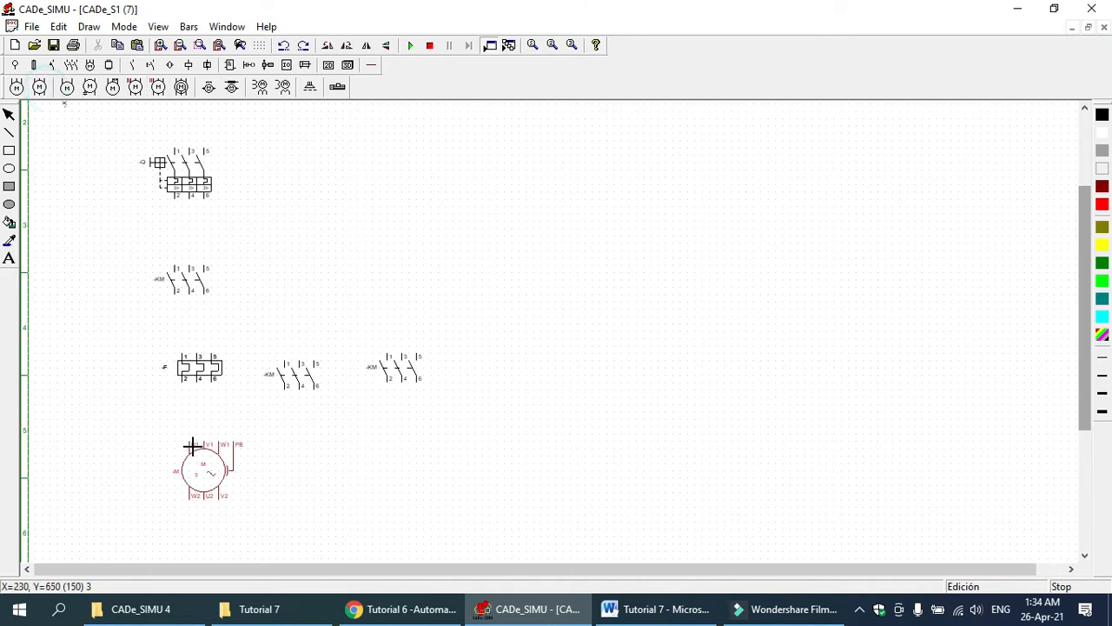
click(183, 444)
right_click(593, 410)
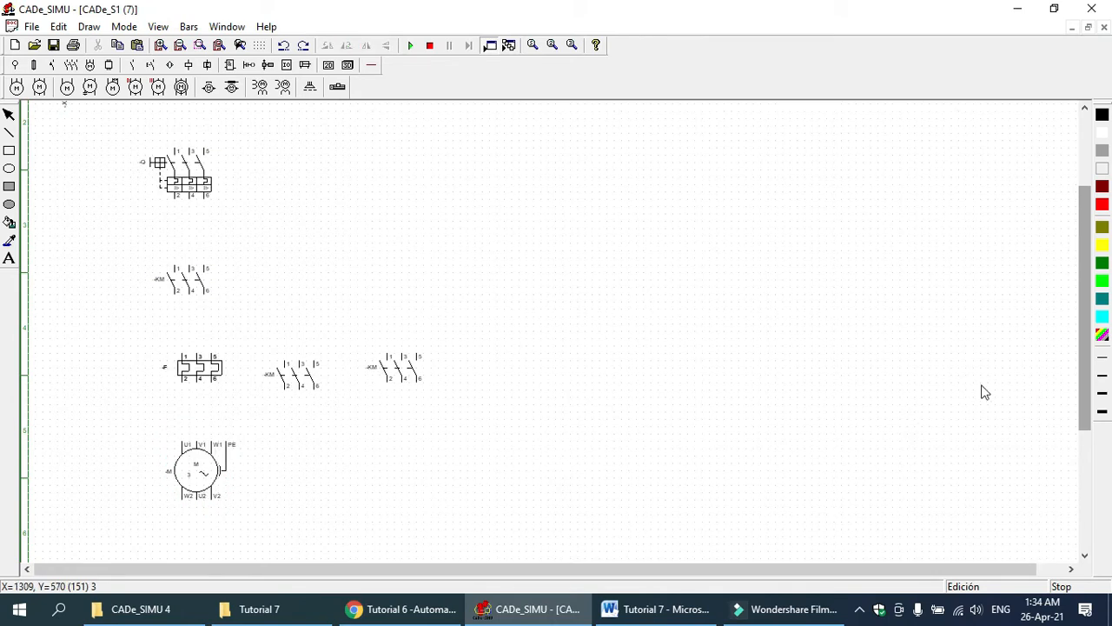
Wire breaker terminals 1, 3 and 5 to L1, L2 and L3, and terminals 2, 4 and 6 to the first contactor
drag(1087, 366, 1086, 340)
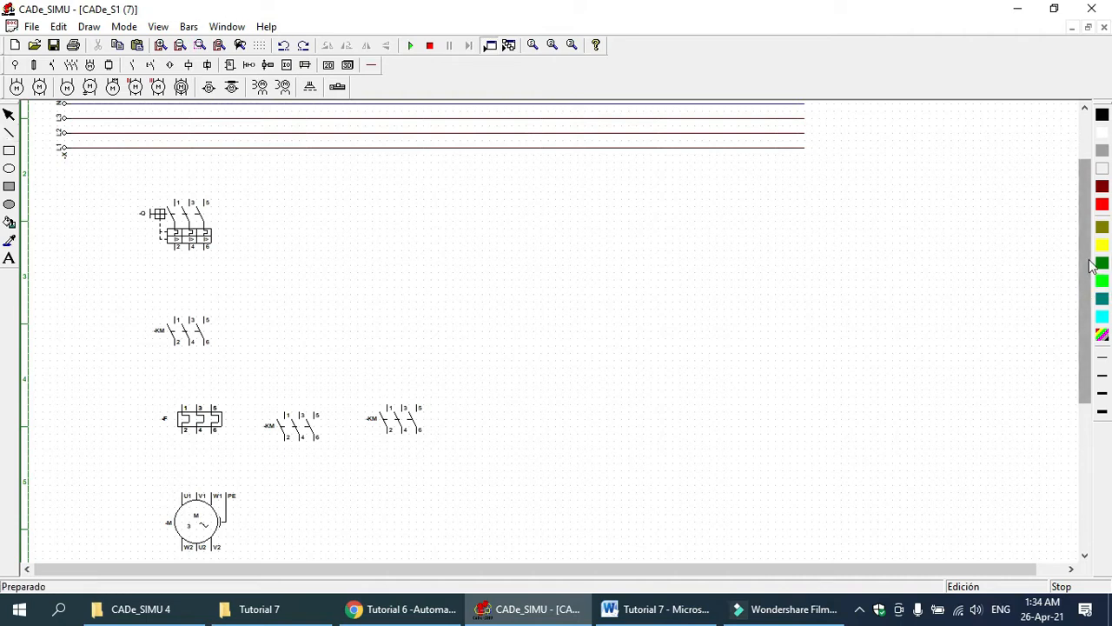
drag(1092, 265, 1090, 251)
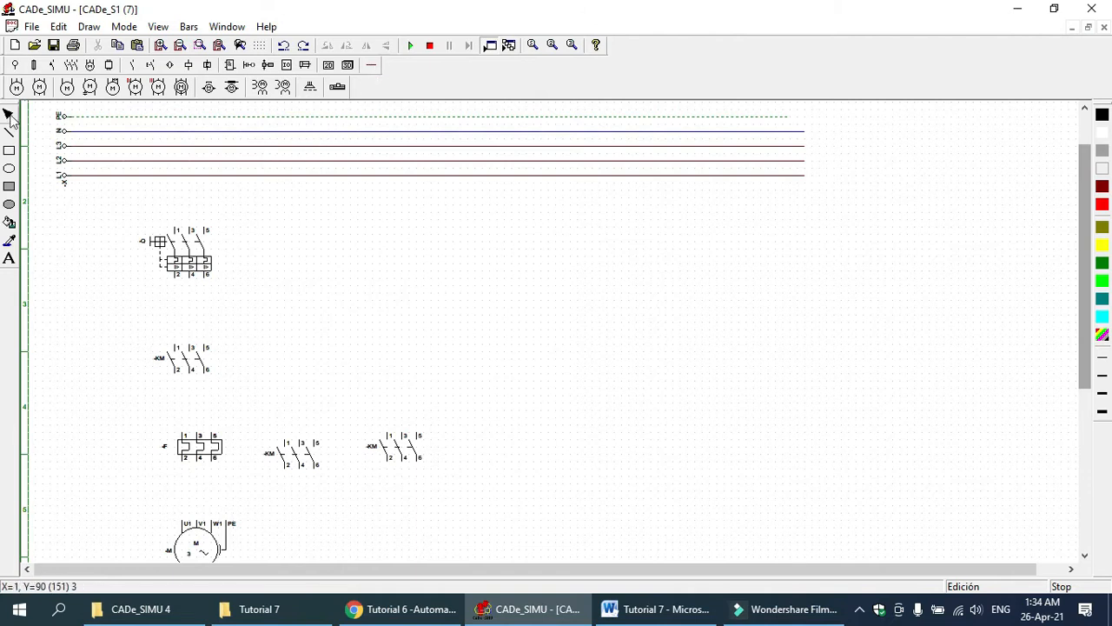
click(372, 64)
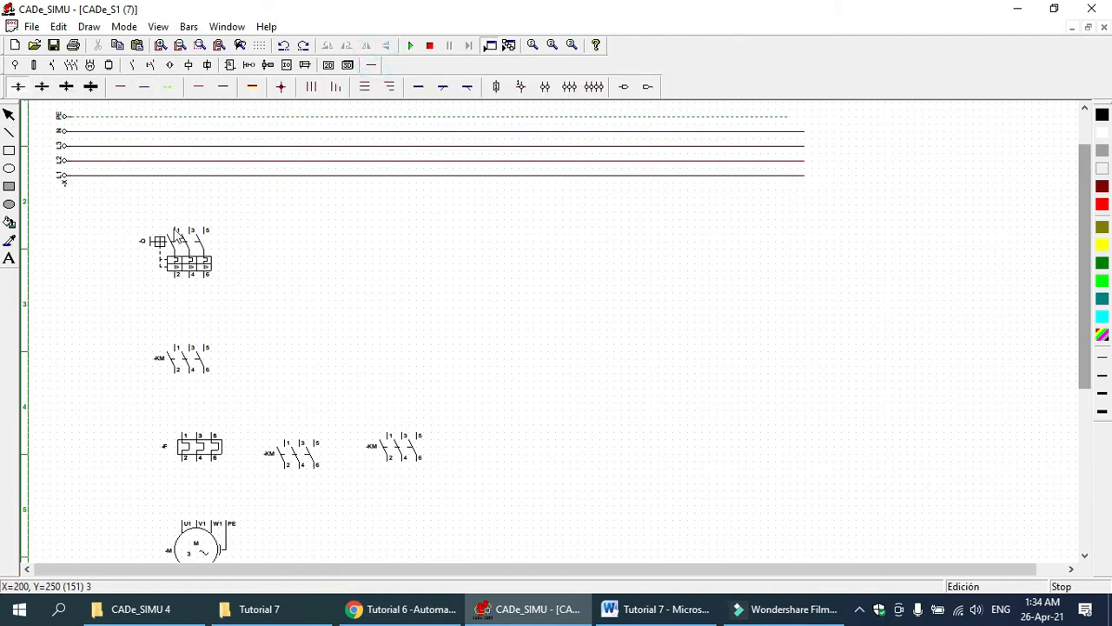
drag(178, 229, 181, 179)
click(180, 205)
key(Delete)
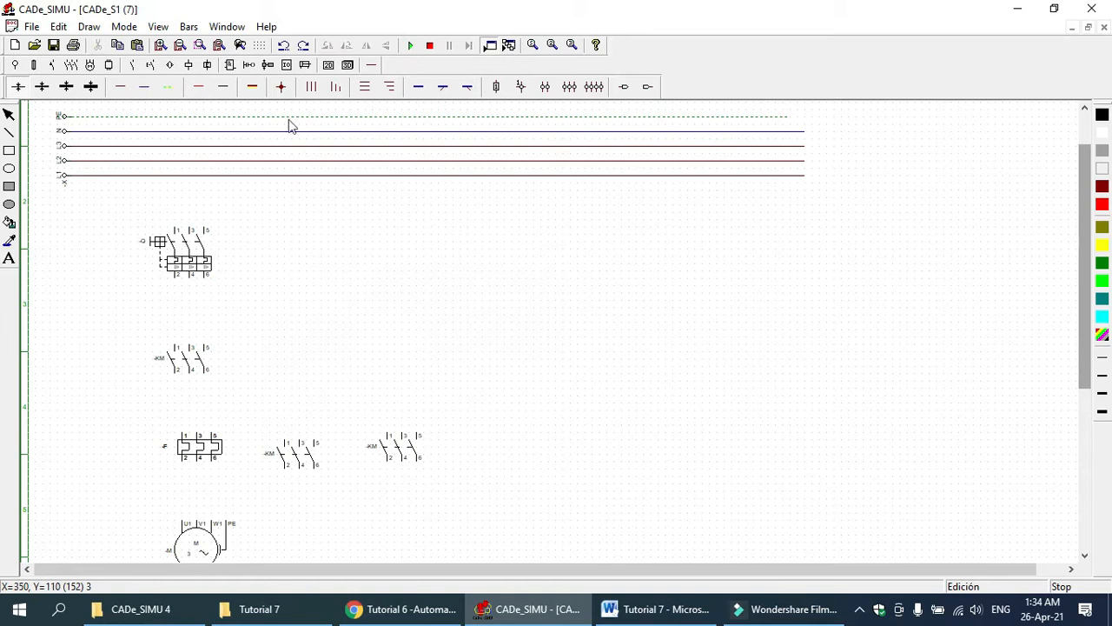
click(120, 86)
mouse_move(176, 234)
mouse_down()
mouse_move(178, 179)
mouse_move(213, 159)
mouse_move(205, 148)
mouse_up()
drag(175, 278, 189, 338)
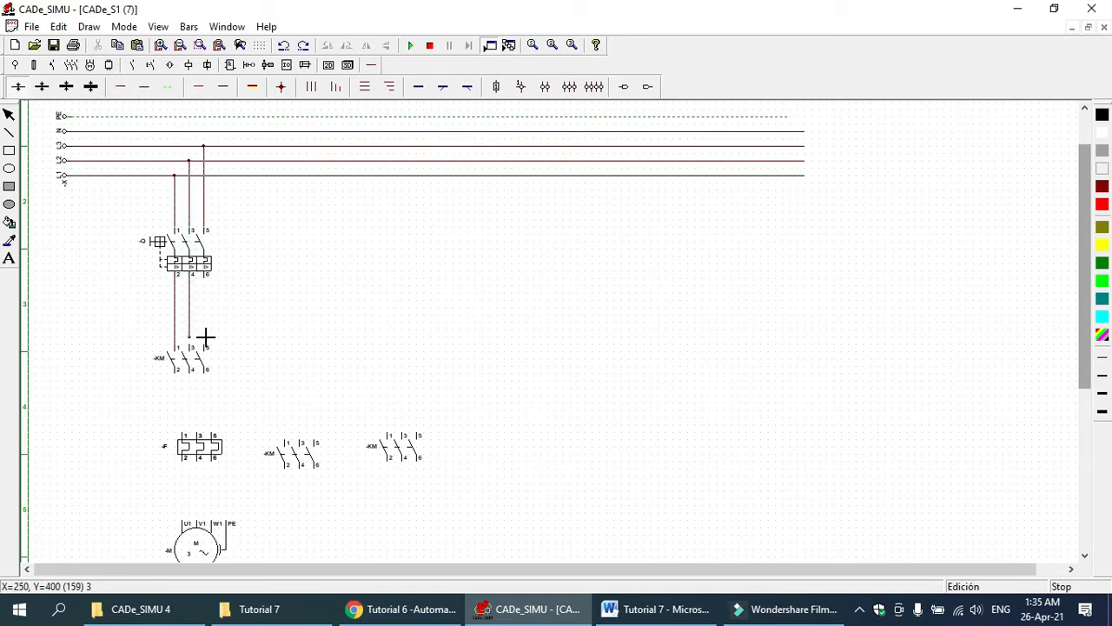
drag(207, 278, 205, 347)
Align the thermal relay and motor under the first contactor and wire all three phases from contactor through relay to U1, V1 and W1
scroll(1082, 323, down, 1)
click(194, 395)
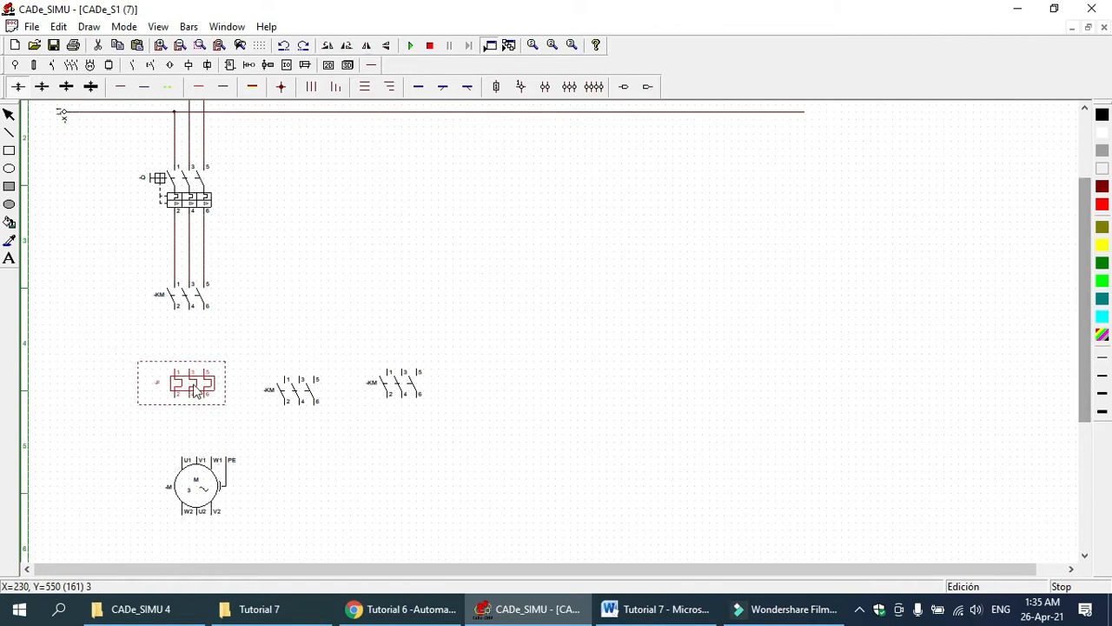
click(311, 87)
drag(176, 311, 193, 361)
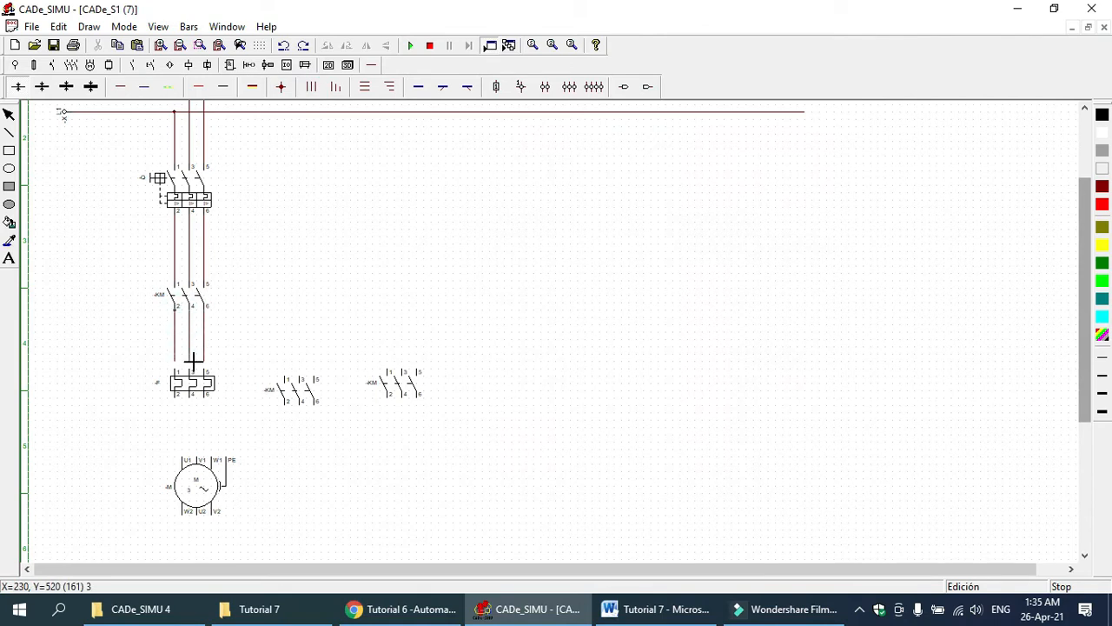
drag(177, 402, 194, 459)
Wire terminals 1, 3 and 5 of the middle contactor to the three phase conductors between the first contactor and thermal relay
click(476, 433)
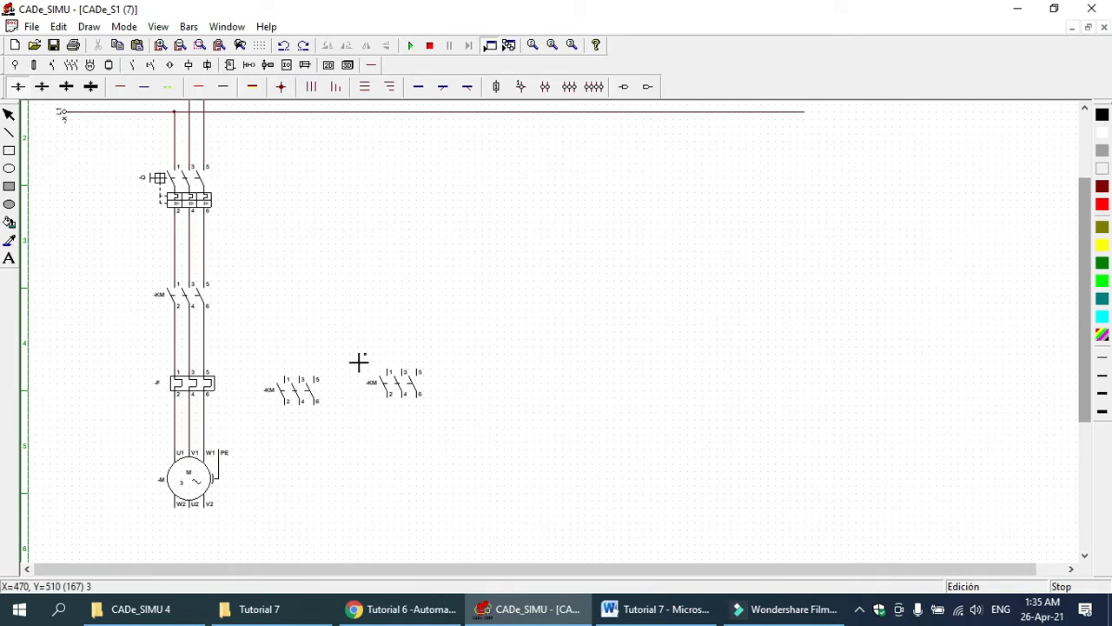
drag(288, 367, 177, 360)
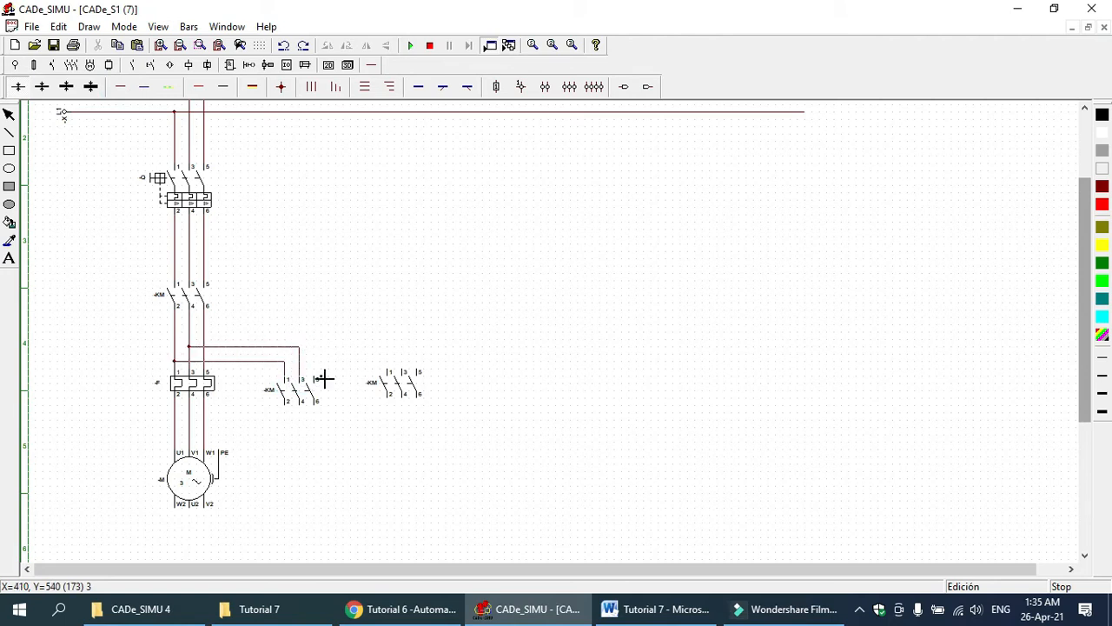
drag(322, 354, 203, 332)
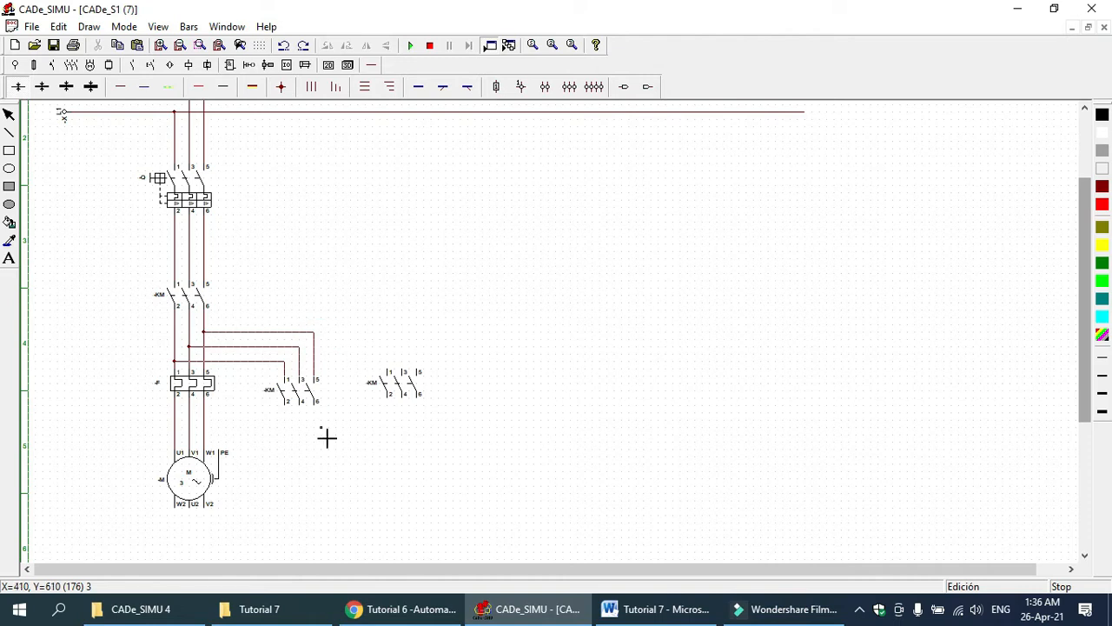
Wire terminals 2, 4 and 6 of the middle contactor to motor terminals W2, U2 and V2
drag(286, 411, 288, 542)
key(ctrl+z)
click(120, 87)
drag(289, 412, 307, 509)
drag(298, 549, 179, 526)
drag(300, 404, 189, 507)
drag(317, 403, 203, 507)
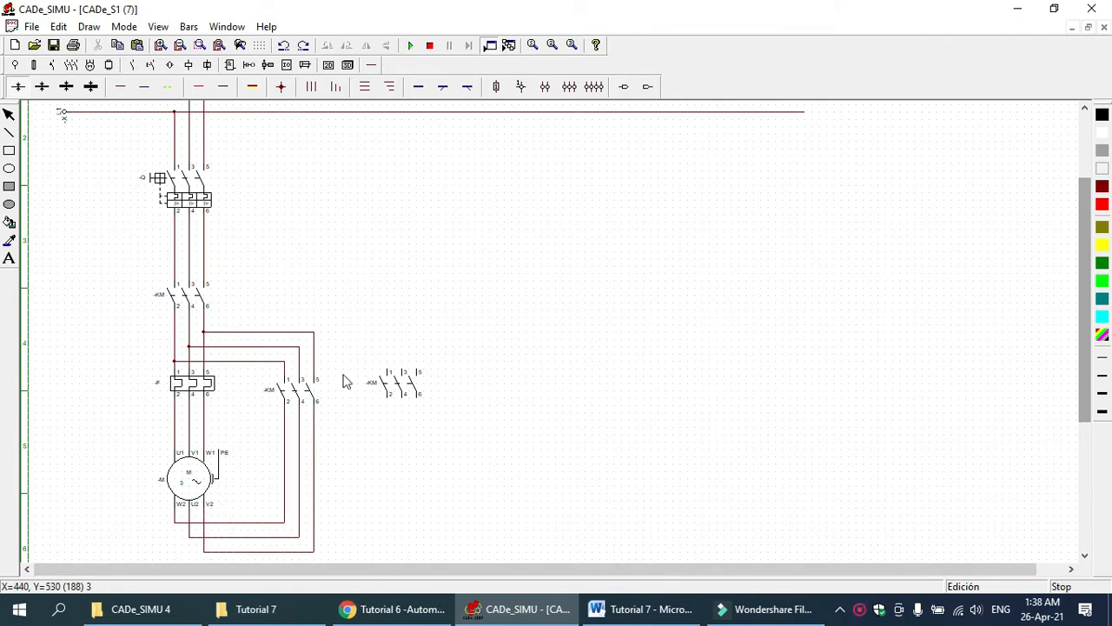
Wire terminals 2, 4 and 6 of the rightmost contactor to the conductors coming from motor terminals W2, U2 and V2
drag(284, 523, 382, 523)
drag(388, 397, 387, 523)
key(Escape)
click(358, 523)
key(Delete)
click(124, 90)
drag(284, 522, 384, 524)
mouse_move(404, 402)
mouse_down()
mouse_move(420, 541)
mouse_move(298, 536)
mouse_up()
drag(417, 398, 433, 547)
drag(322, 553, 432, 556)
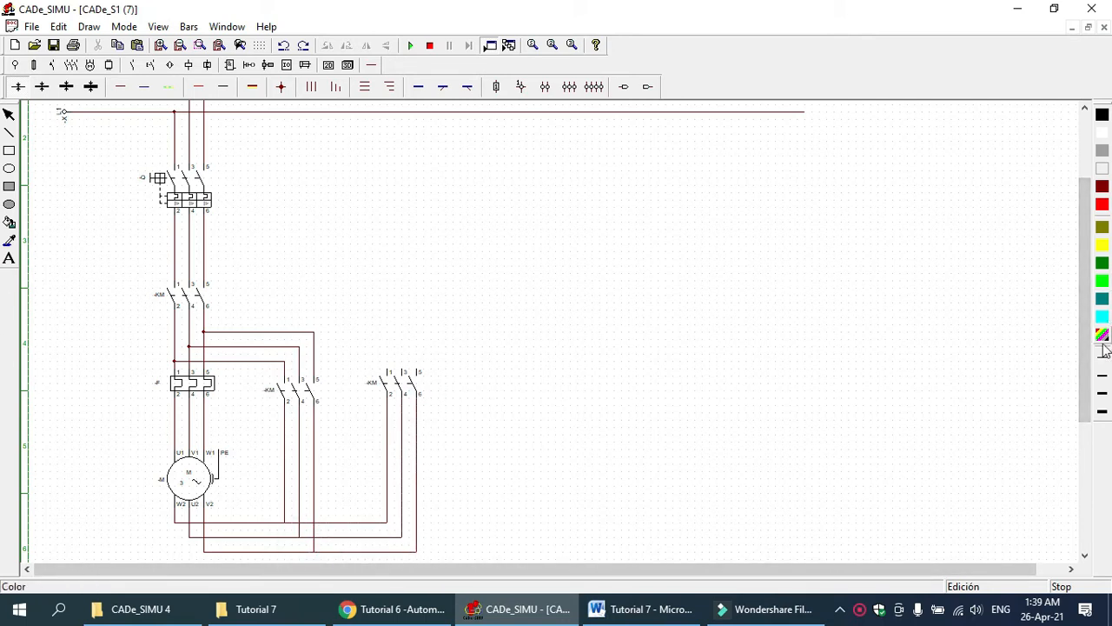
Bridge terminals 1, 3 and 5 of the rightmost contactor together to form the star point
drag(1086, 350, 1086, 375)
click(121, 87)
drag(388, 325, 402, 285)
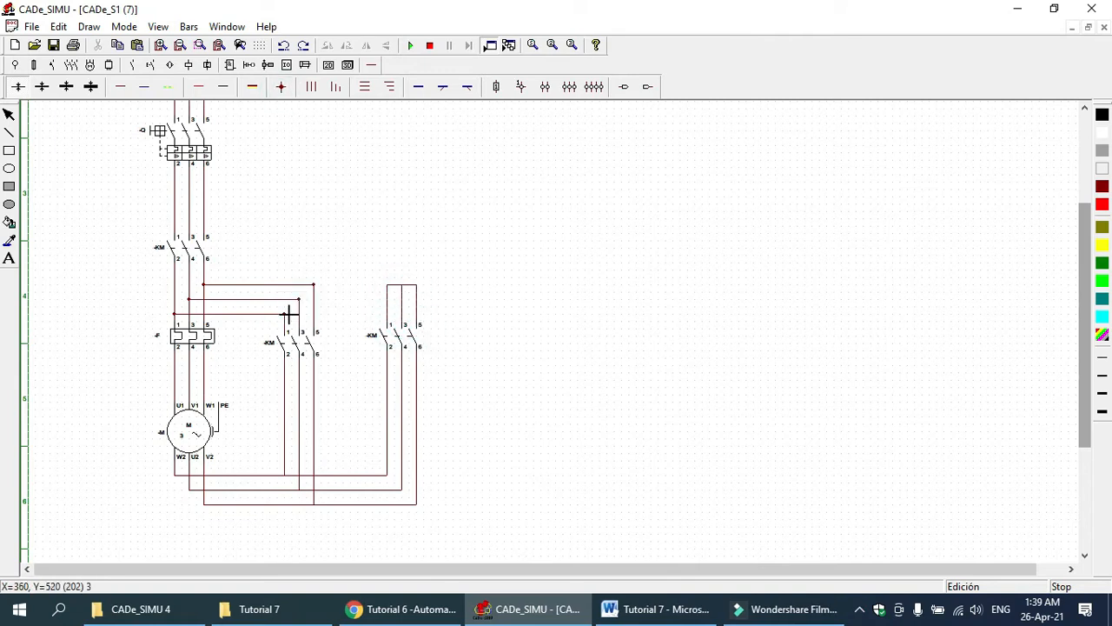
Place connection nodes at the corners of the three conductors linking the motor's lower terminals to the rightmost contactor
click(388, 475)
click(403, 492)
click(418, 505)
click(206, 505)
click(192, 491)
click(175, 475)
Name the magnetothermic breaker -Q1
scroll(504, 325, up, 2)
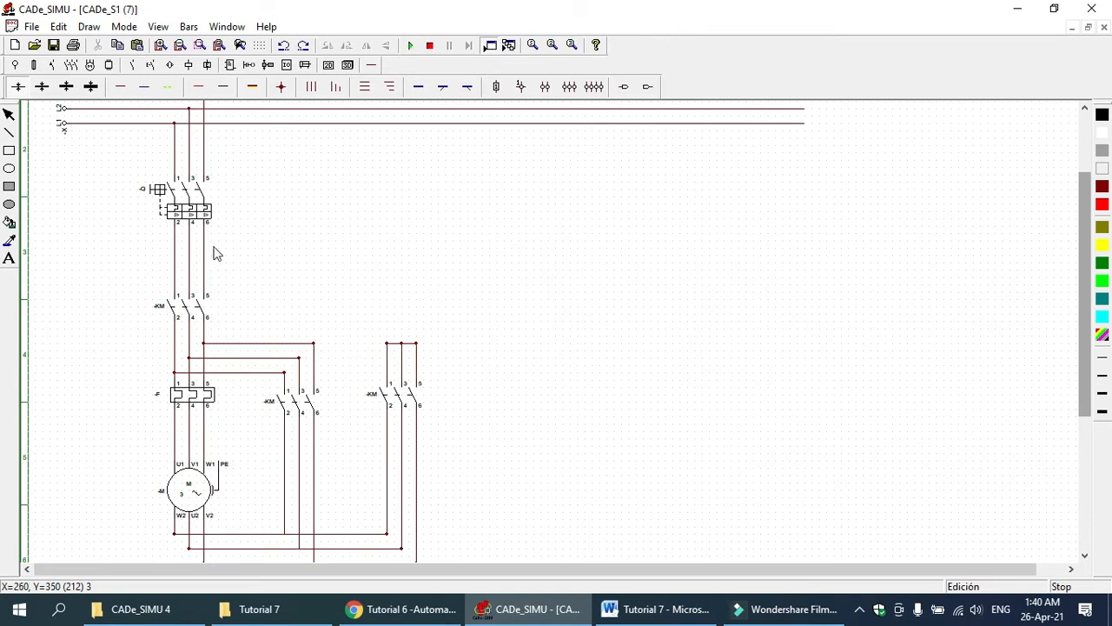
double_click(143, 193)
click(526, 194)
click(561, 453)
Name the contactor below the breaker -KM1
click(171, 311)
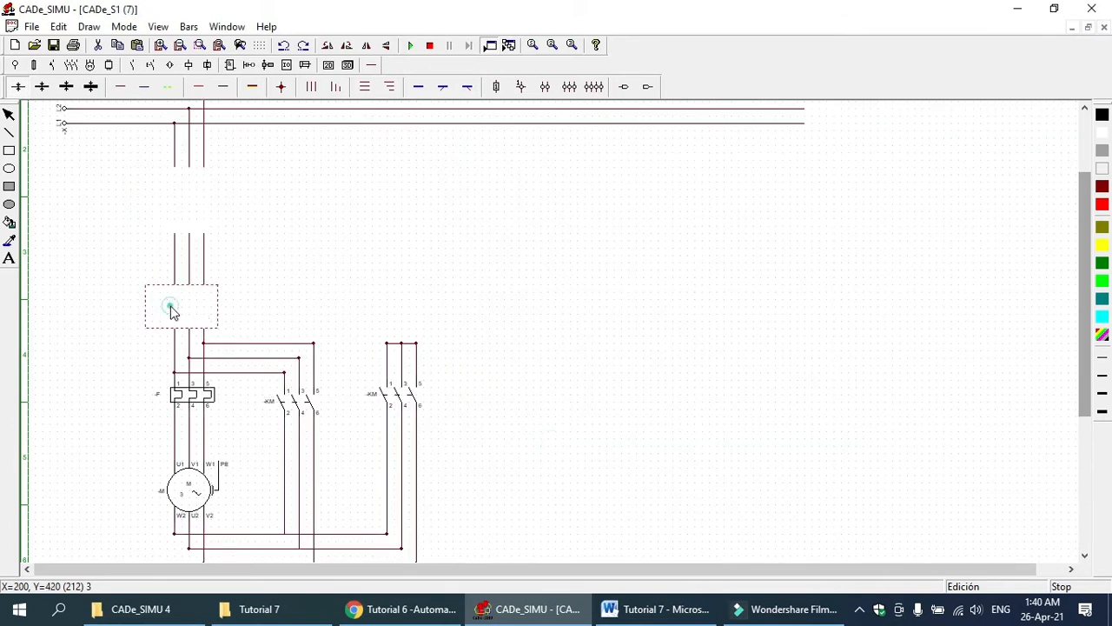
double_click(172, 311)
click(525, 192)
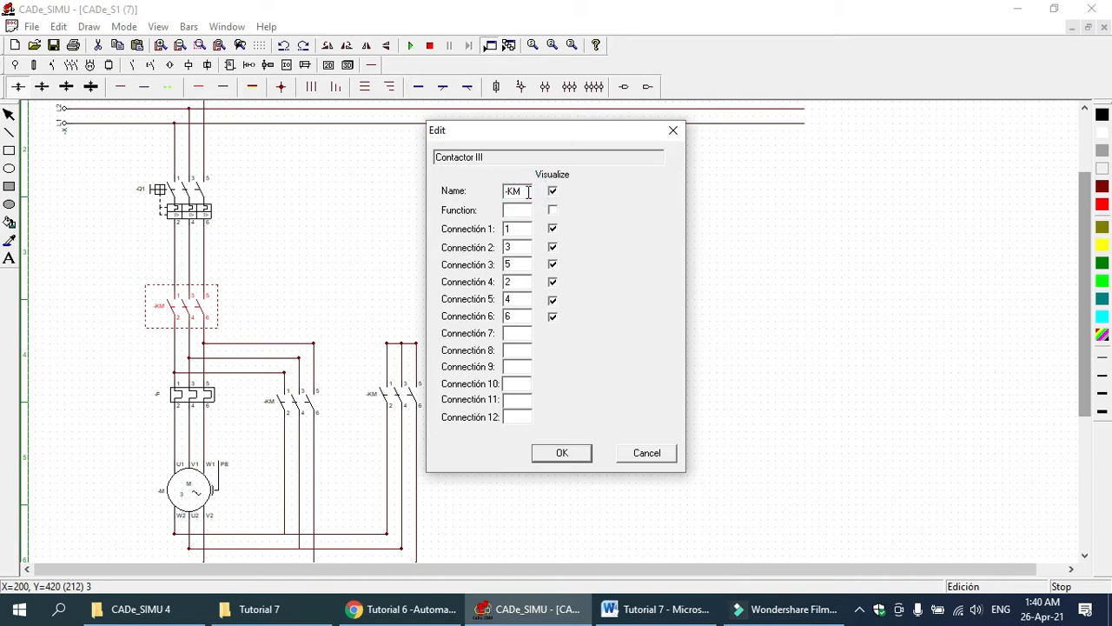
click(539, 459)
Name the middle contactor -KM2 and give it the visible function label DELTA
click(276, 409)
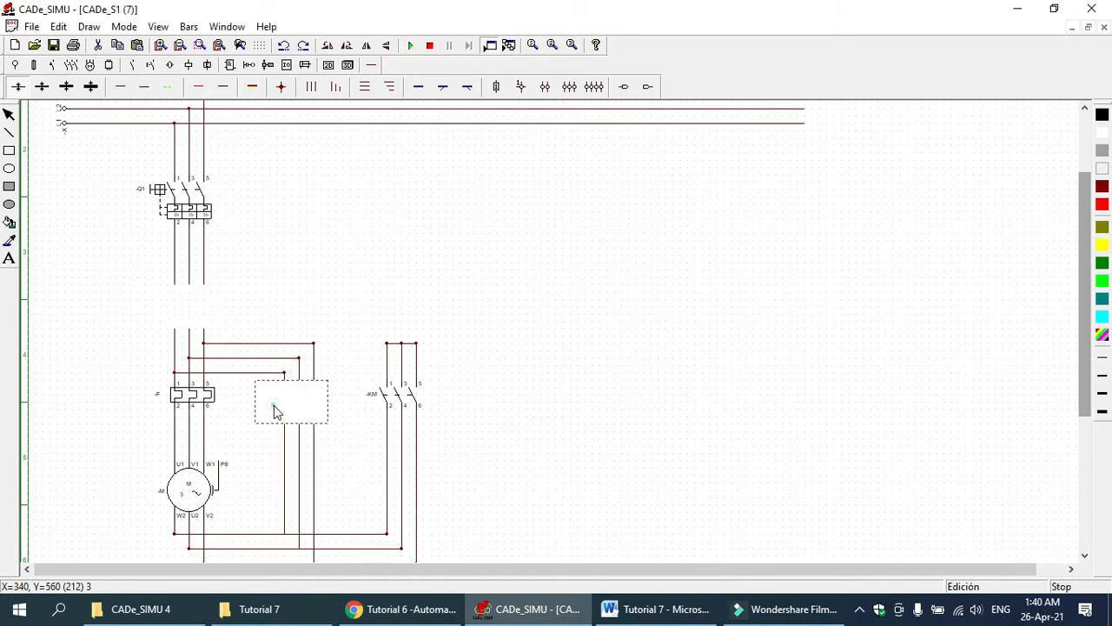
double_click(276, 409)
click(521, 191)
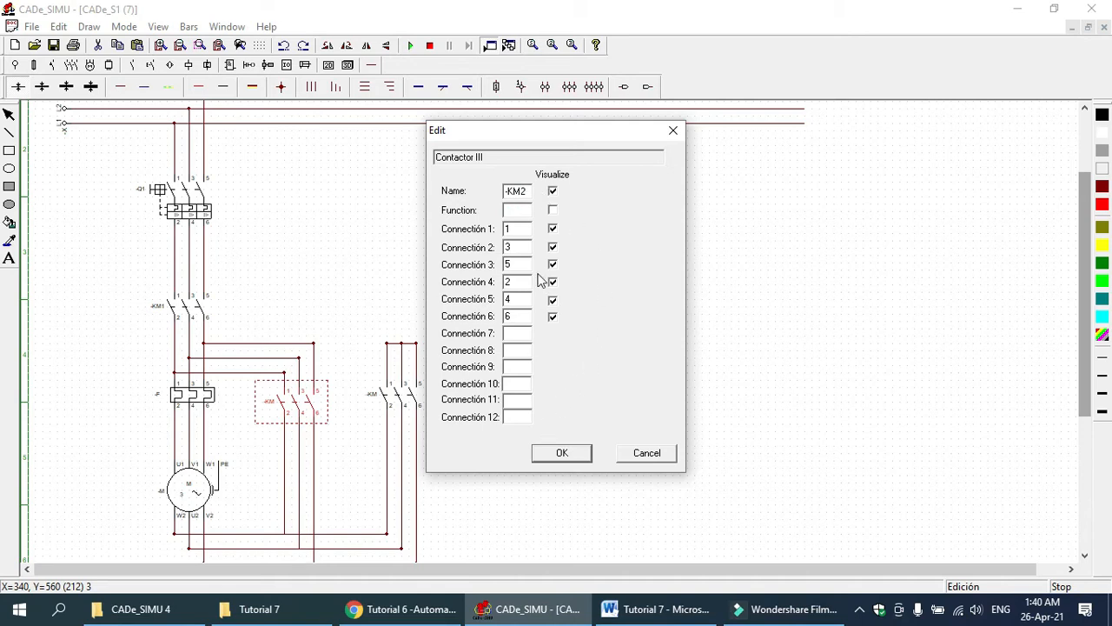
click(516, 210)
click(552, 211)
click(562, 453)
click(457, 435)
Name the rightmost contactor -KM3 and give it the visible function label STAR
double_click(377, 390)
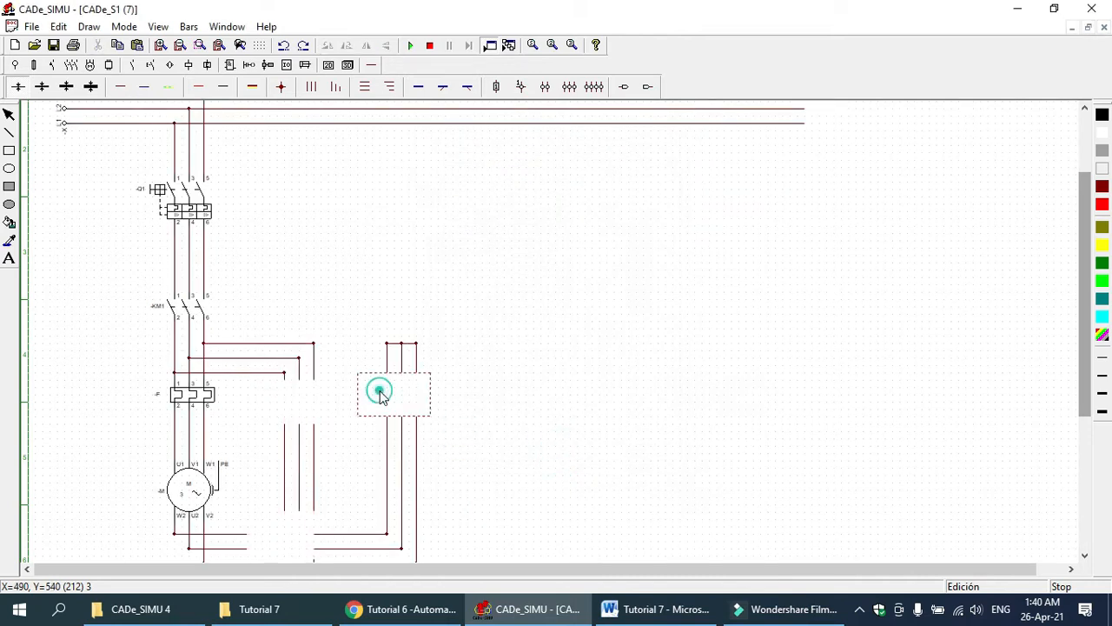
click(532, 190)
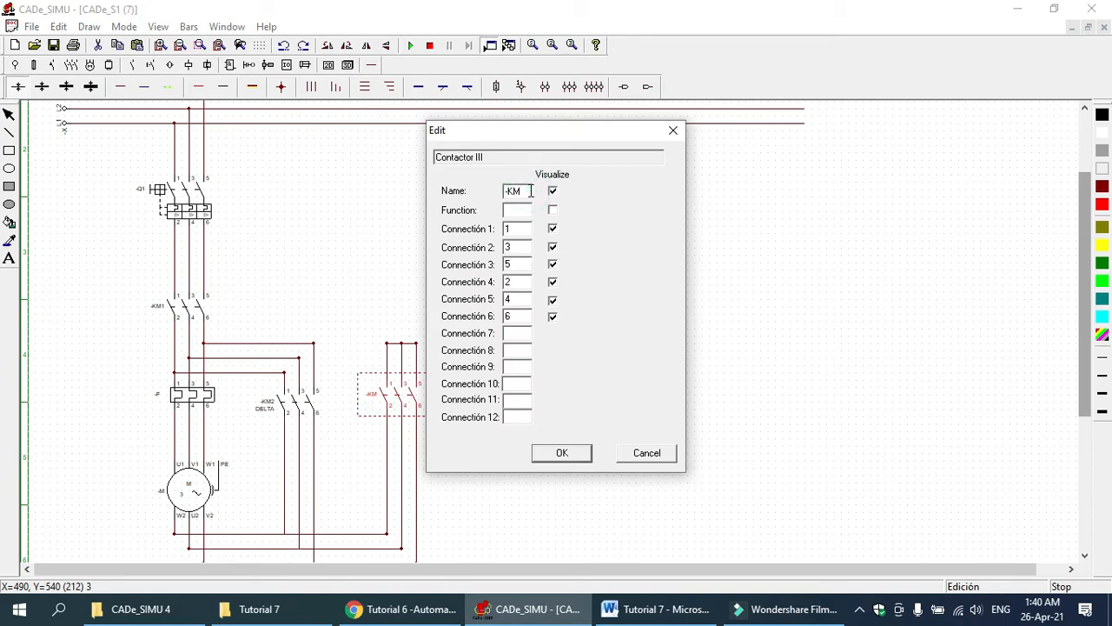
text(STAR)
click(552, 212)
click(562, 453)
Name the thermal relay -F1 and give it the visible function label REALY
double_click(180, 397)
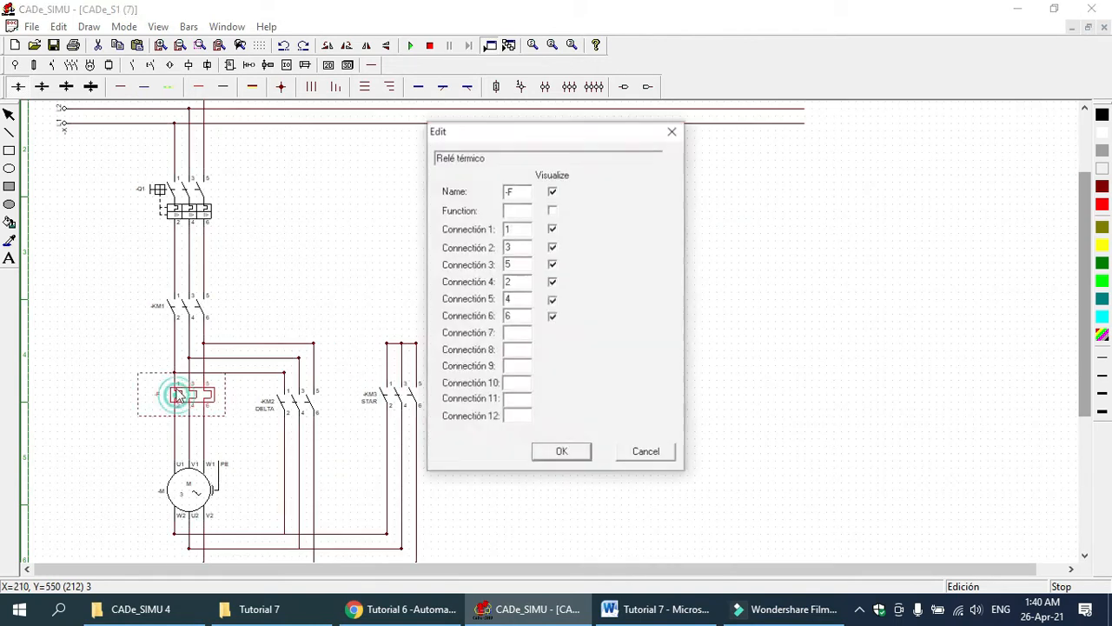
click(517, 192)
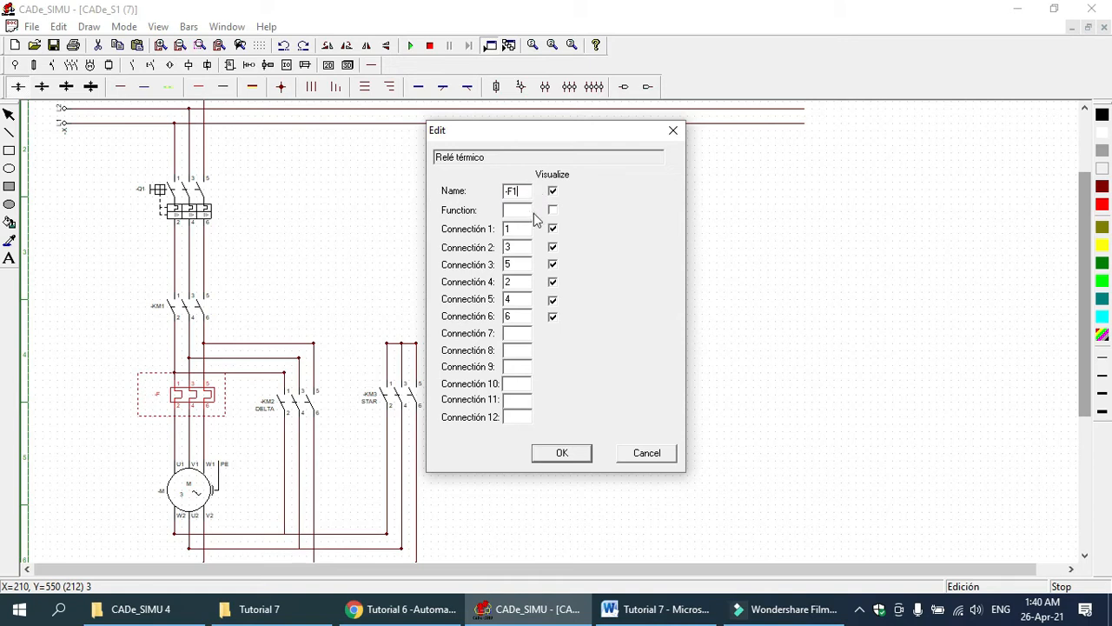
click(517, 208)
click(553, 210)
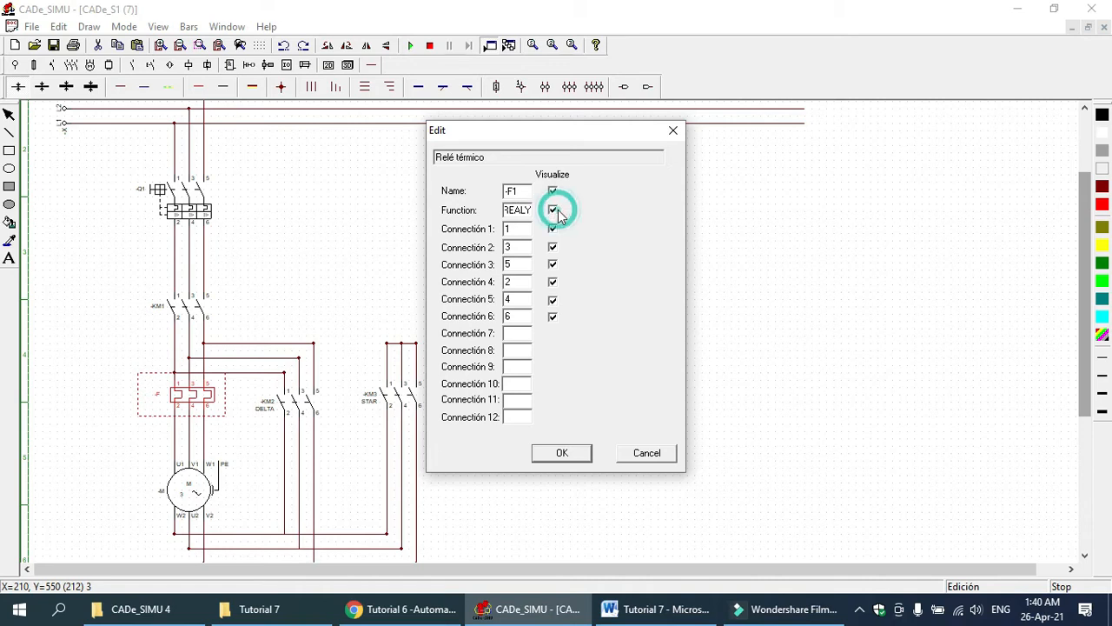
click(553, 456)
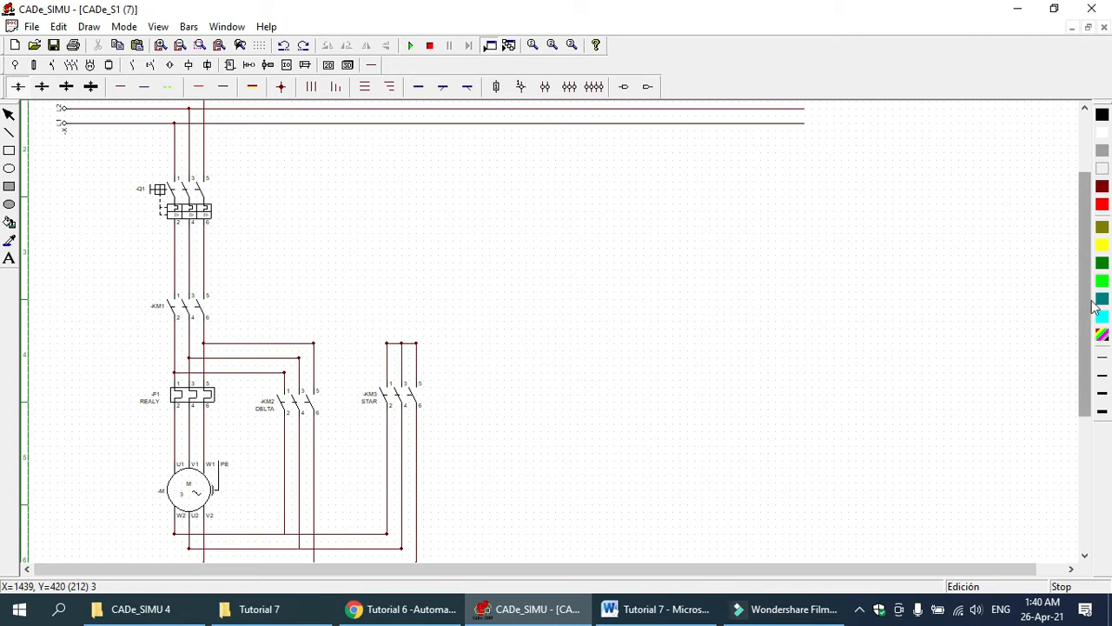
Place a single-pole circuit breaker in the empty area to the right of the power circuit, below the supply lines
scroll(1092, 302, up, 3)
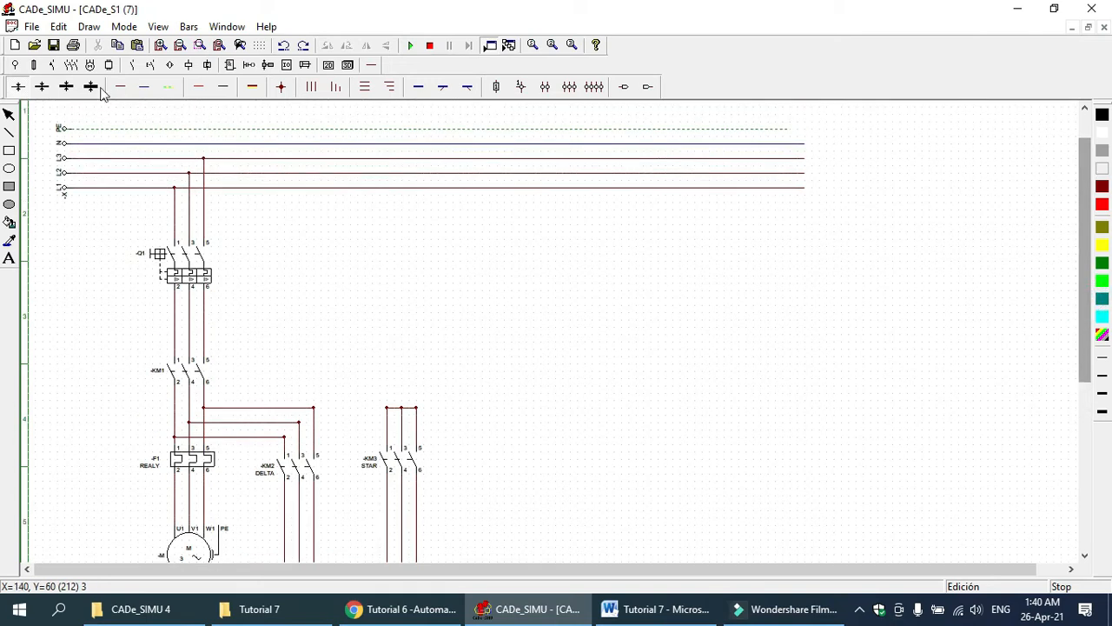
click(58, 67)
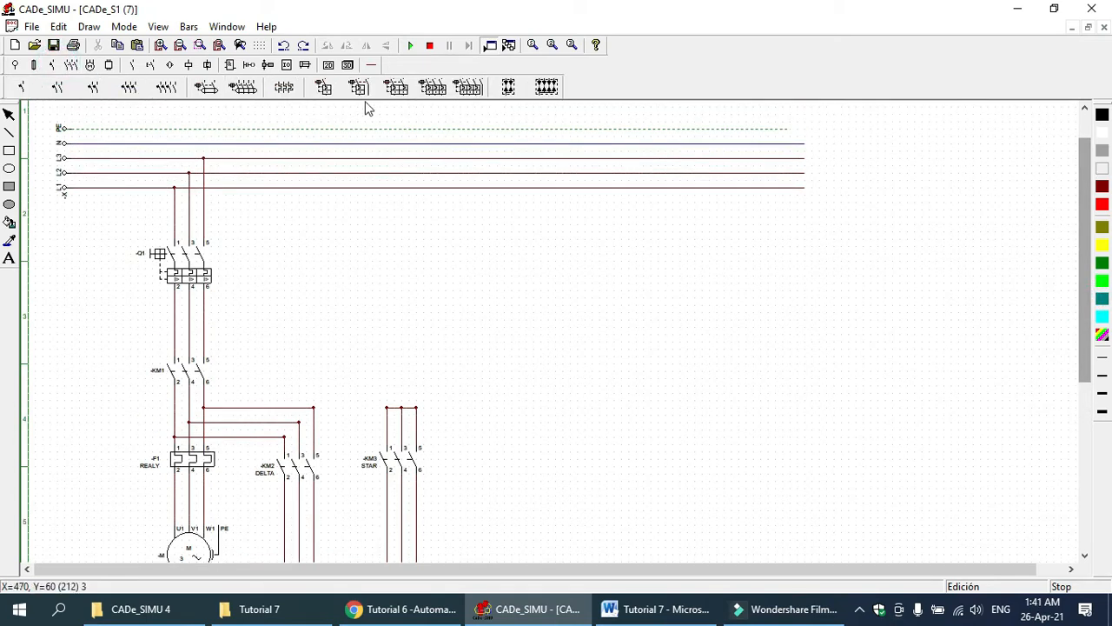
click(328, 89)
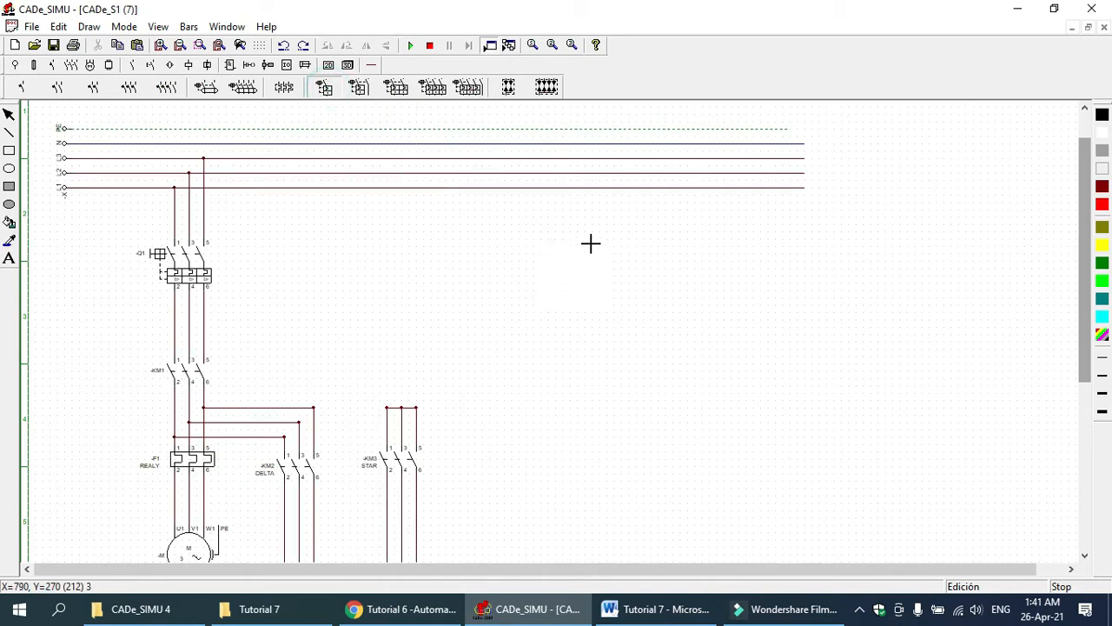
click(612, 216)
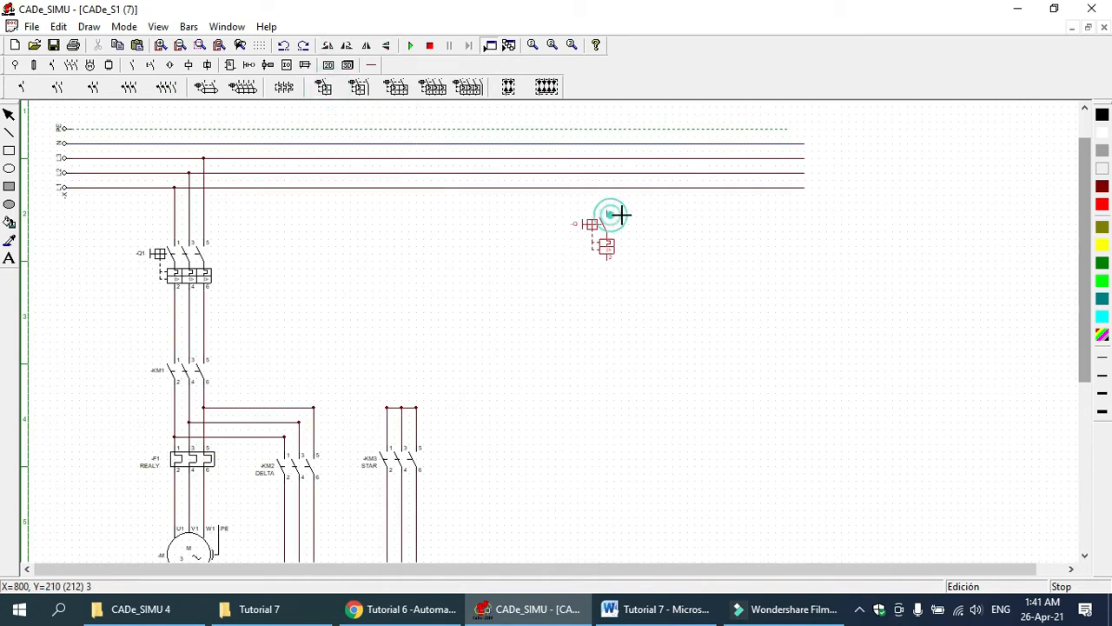
key(Escape)
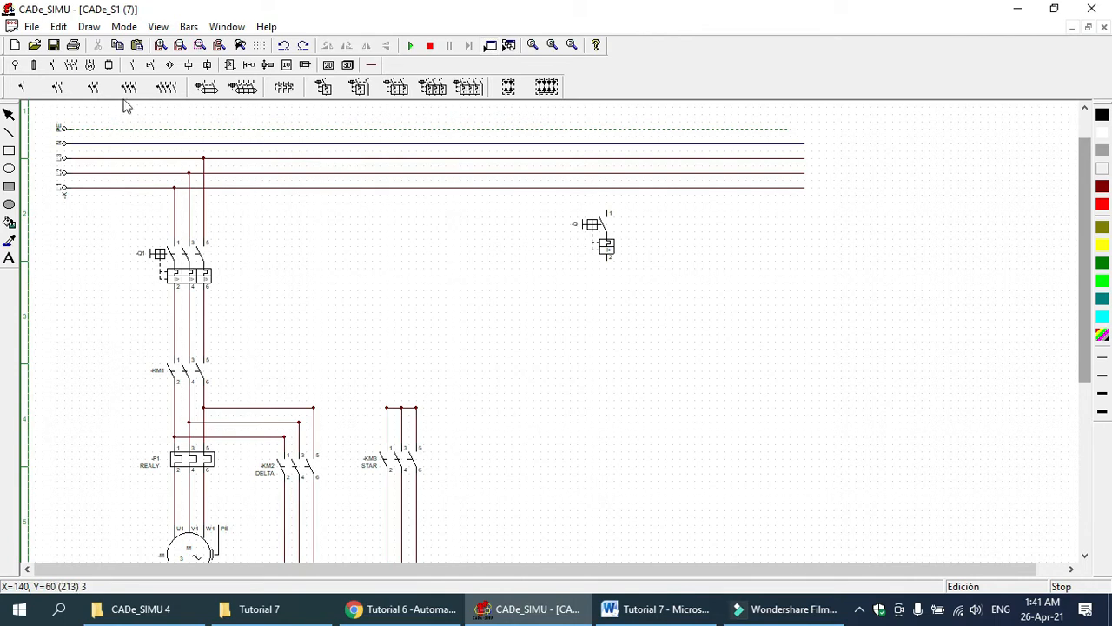
Place the thermal relay's auxiliary contact pair (95-96, 97-98) directly below the single-pole breaker
click(53, 67)
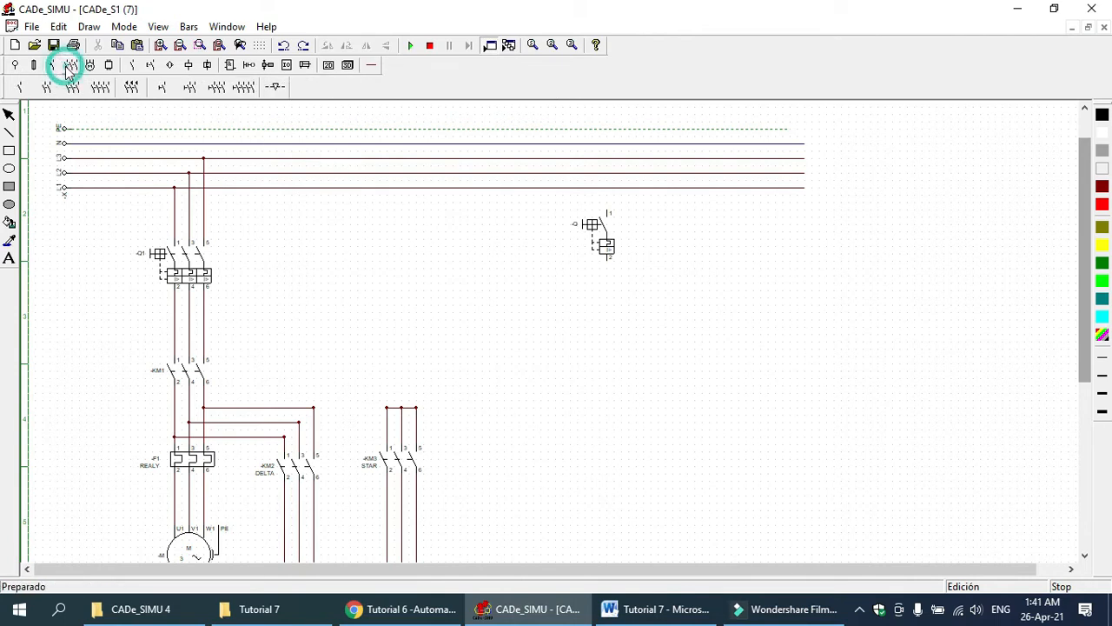
click(130, 66)
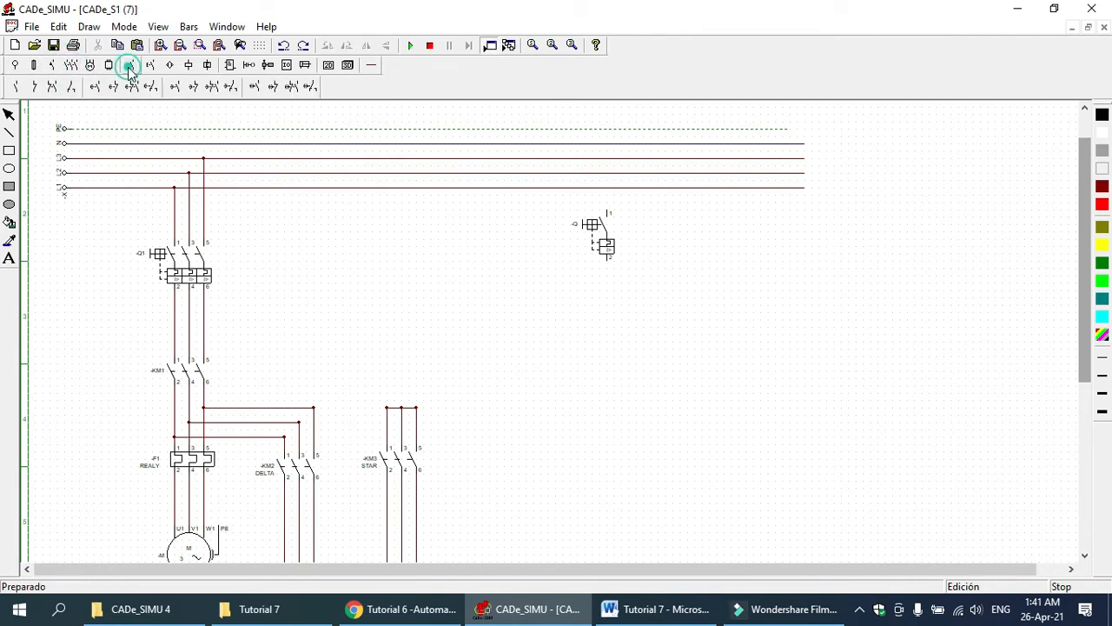
click(291, 87)
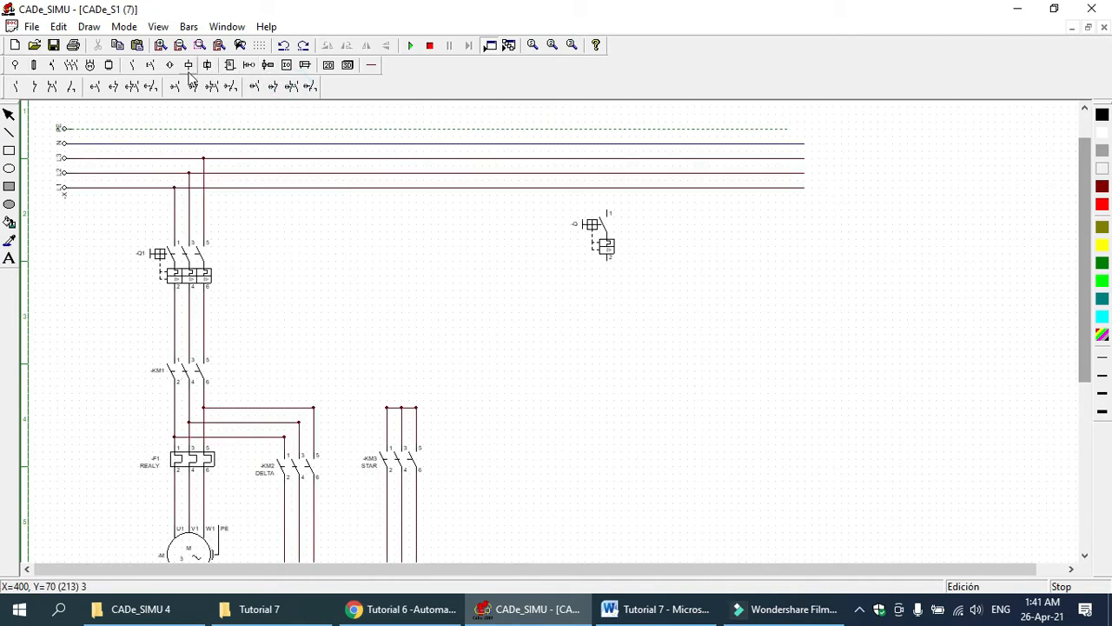
click(134, 67)
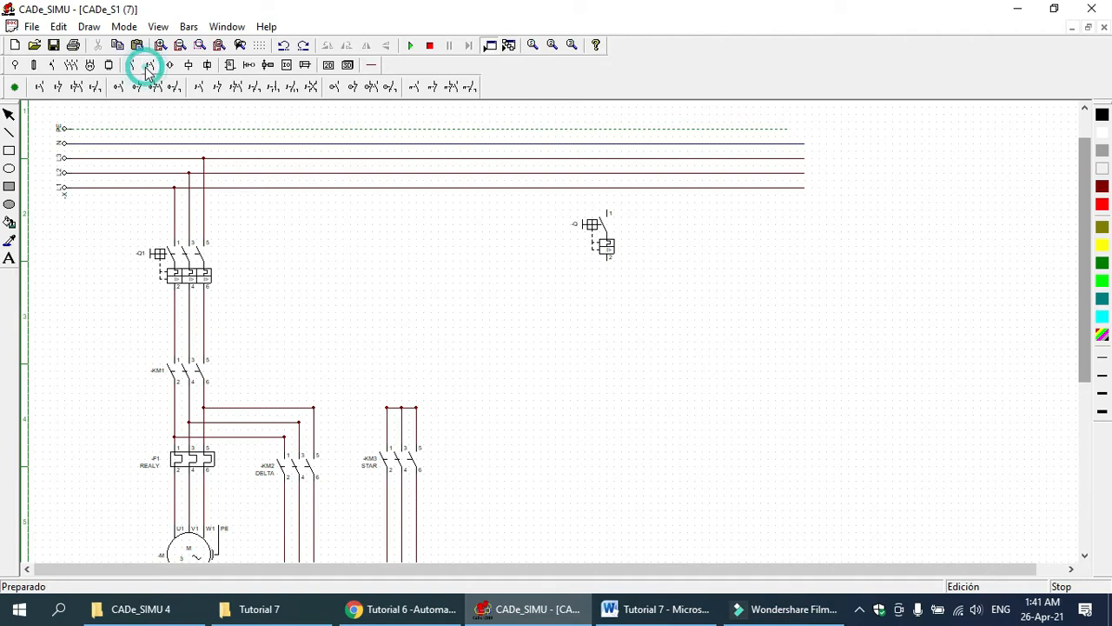
click(458, 88)
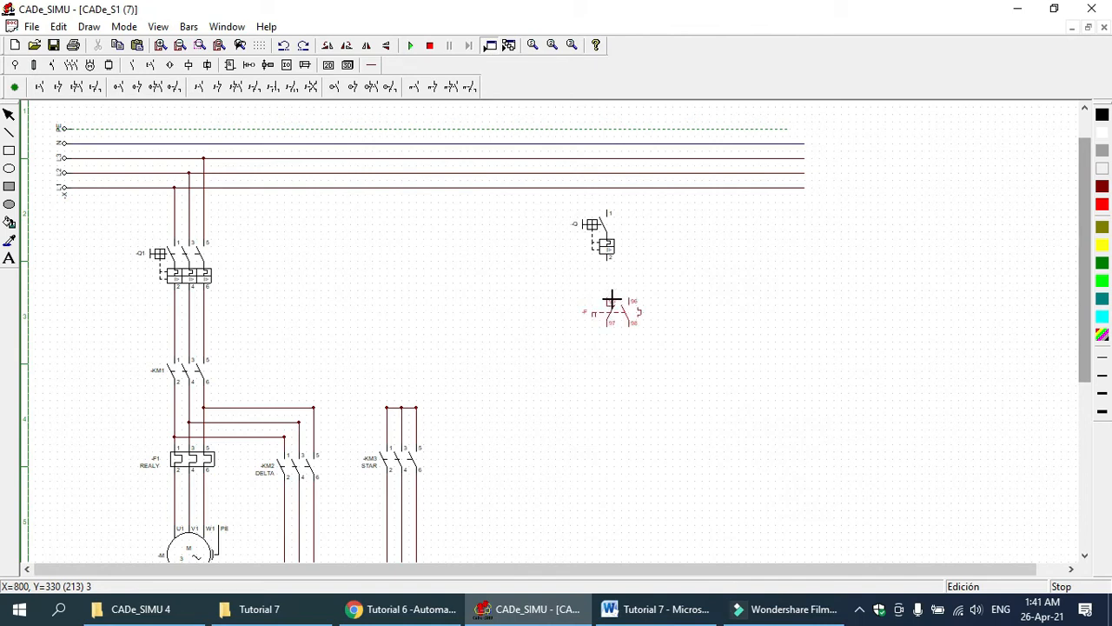
click(611, 301)
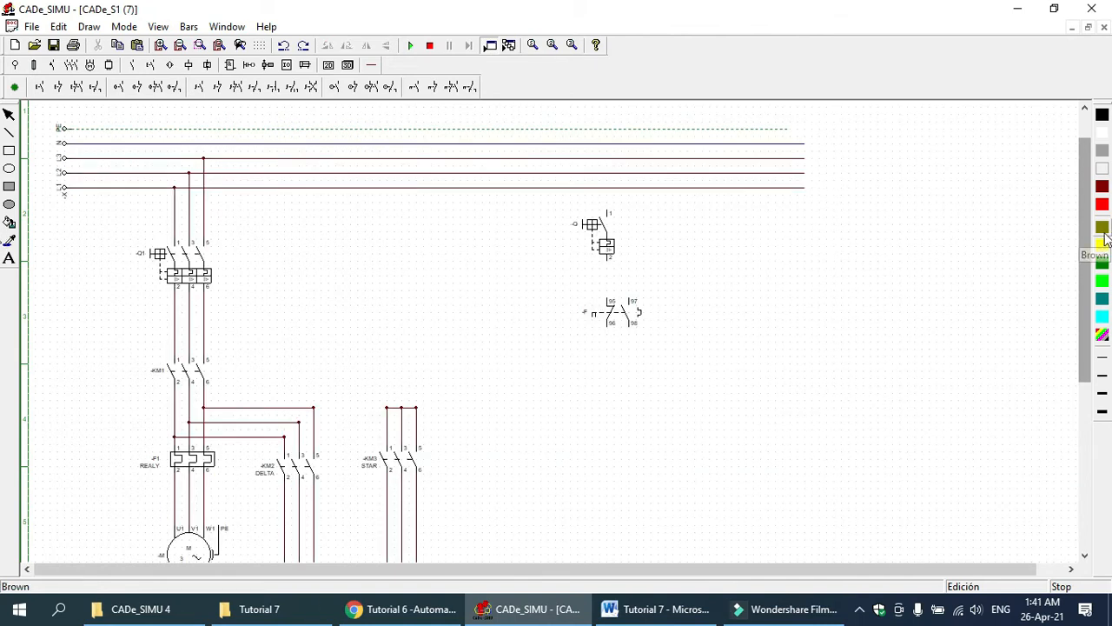
Place a normally closed pushbutton (11-12) below the thermal relay's 95-96 contact
drag(1086, 260, 1086, 278)
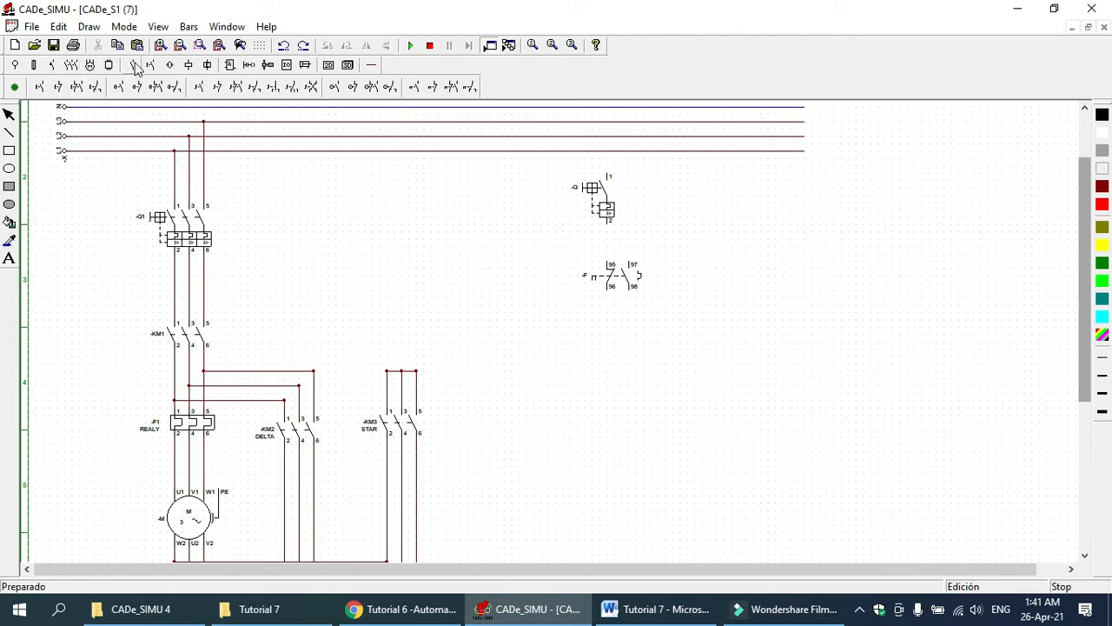
click(57, 87)
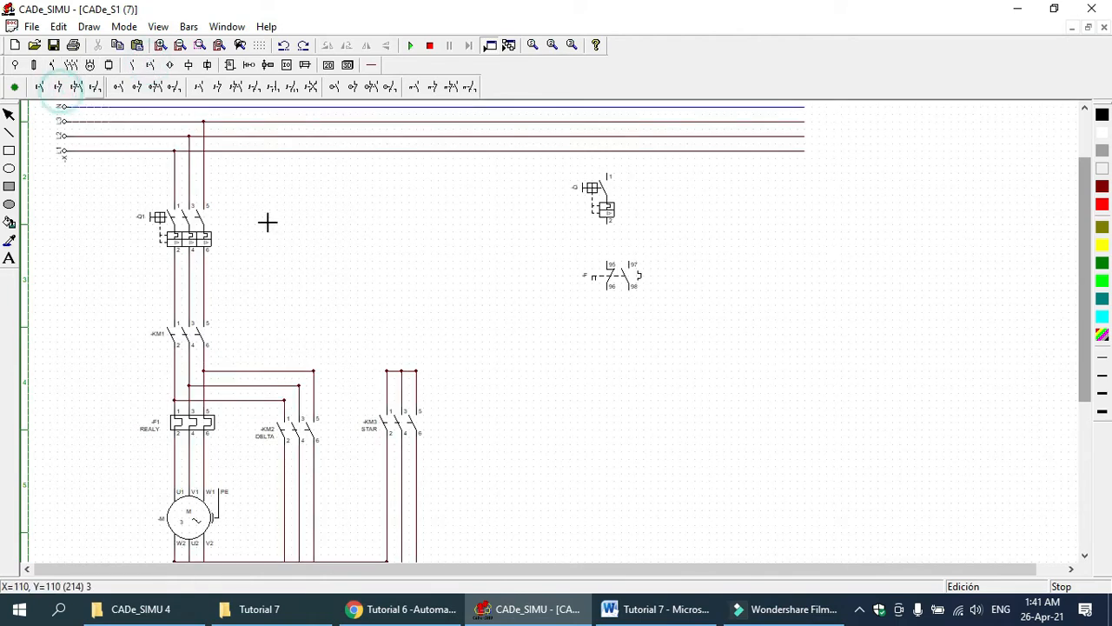
click(609, 326)
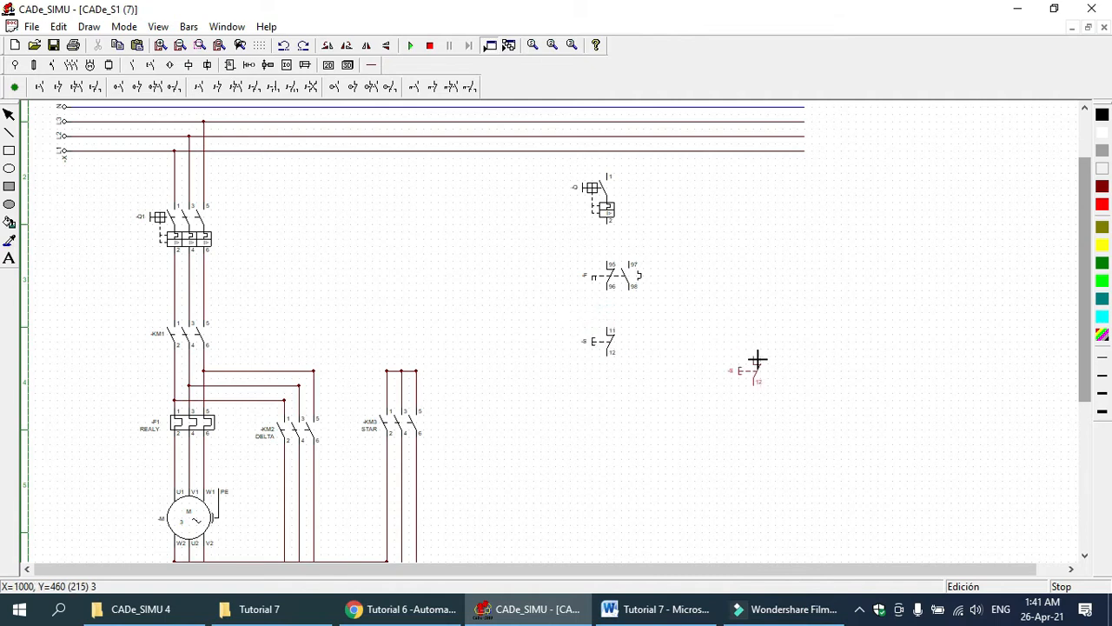
Place a normally open pushbutton (13-14) below the normally closed pushbutton, in line with it
drag(1086, 317, 1086, 334)
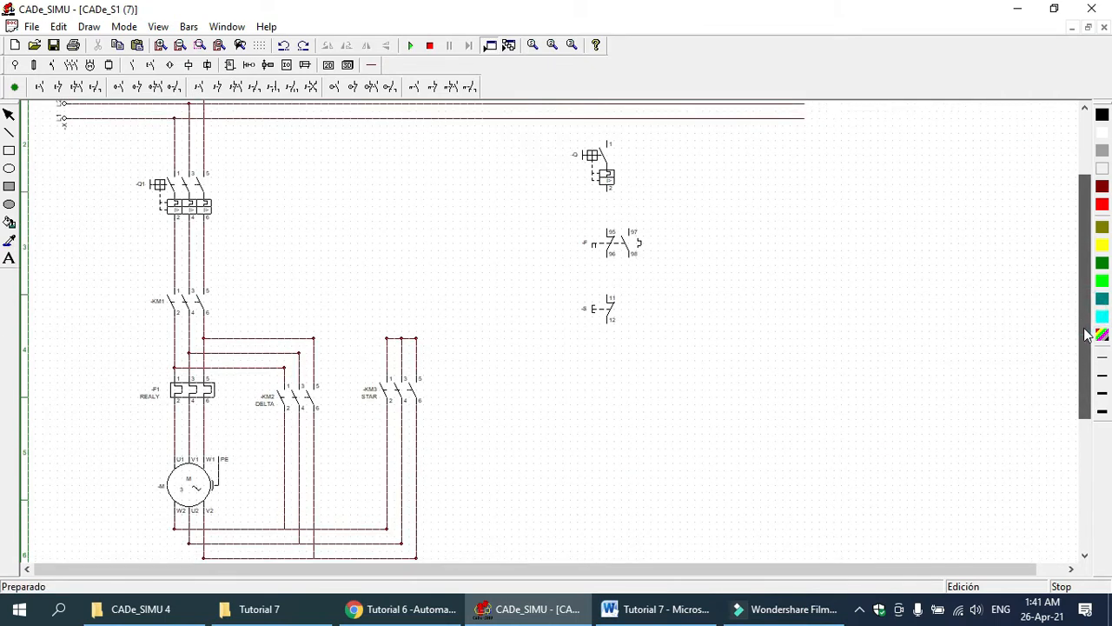
click(40, 87)
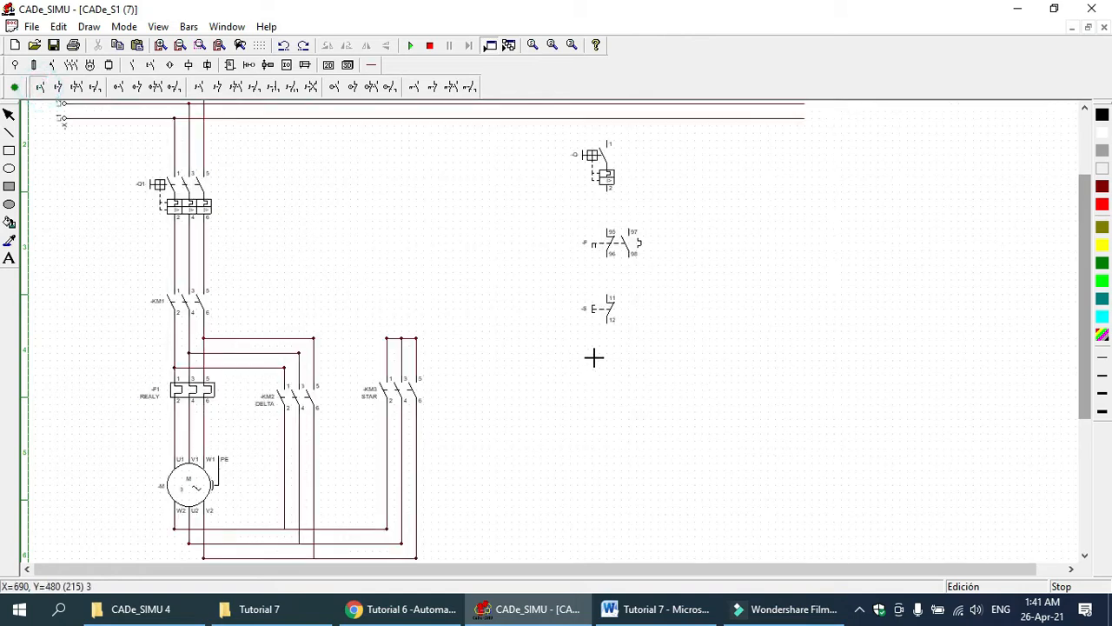
click(608, 368)
right_click(688, 285)
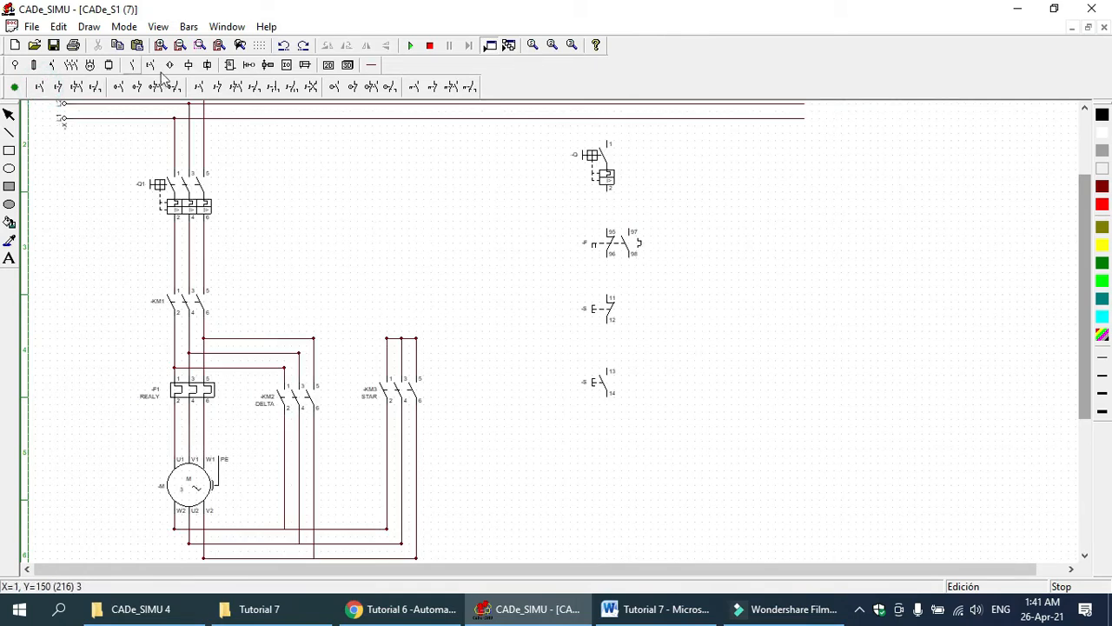
Place a normally open contact (13-14) to the right of the normally open pushbutton, level with it
click(131, 66)
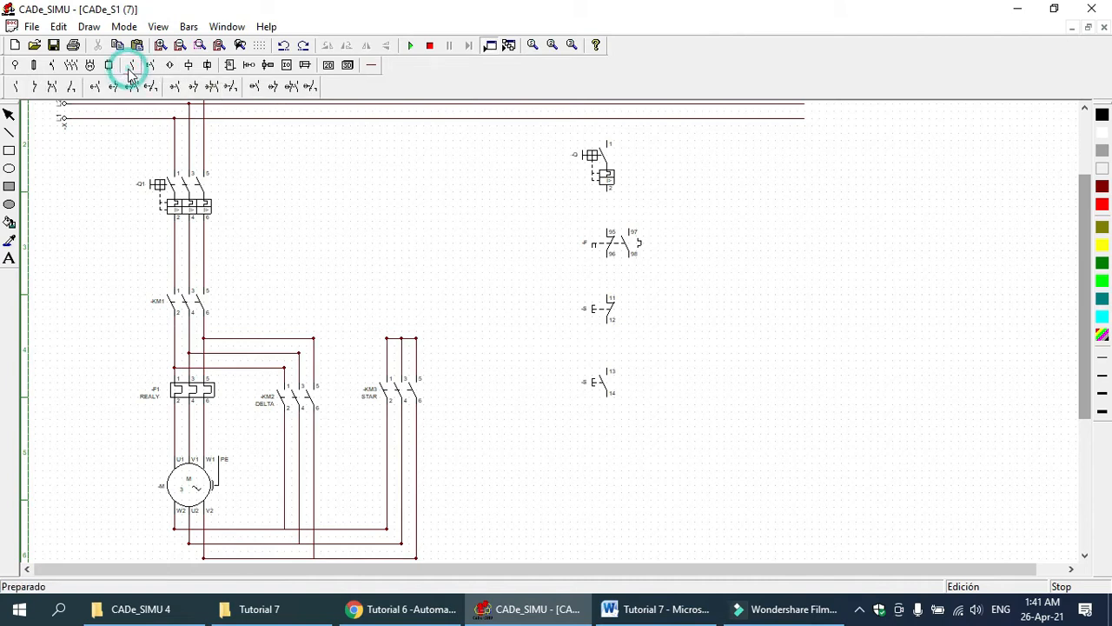
click(16, 88)
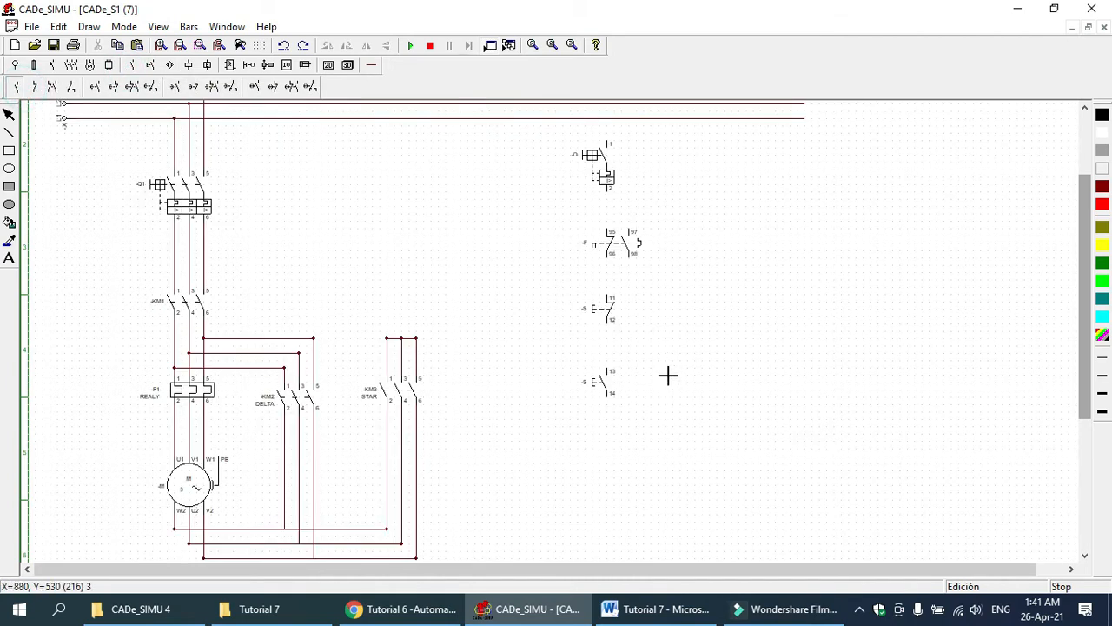
click(666, 367)
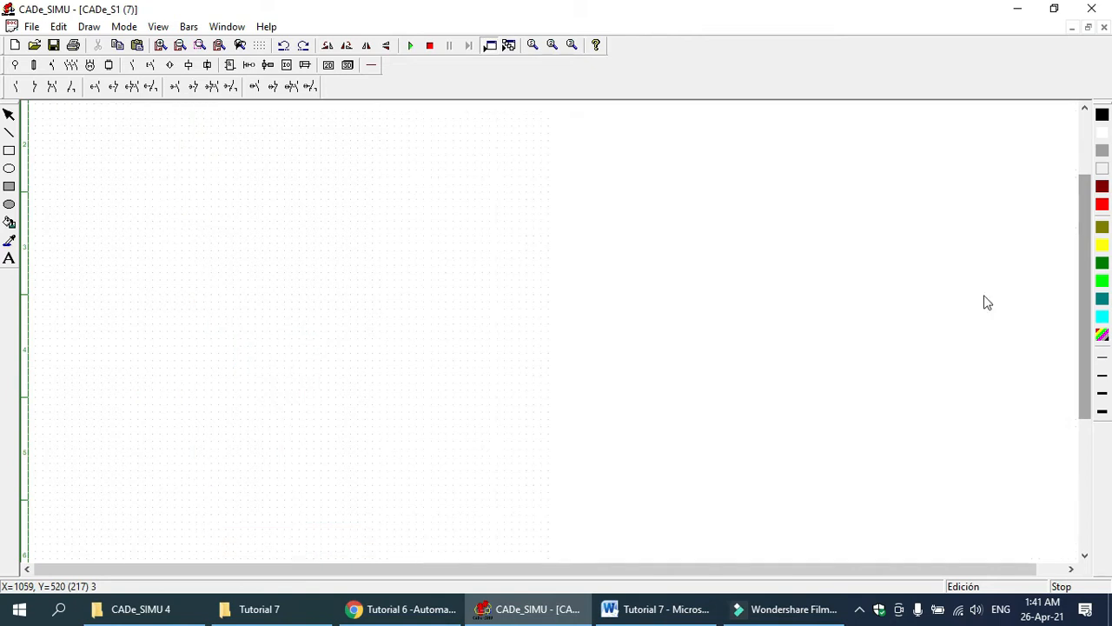
Place a contactor coil (A1-A2) below the normally open pushbutton, in line with the control column
drag(1088, 284, 1088, 295)
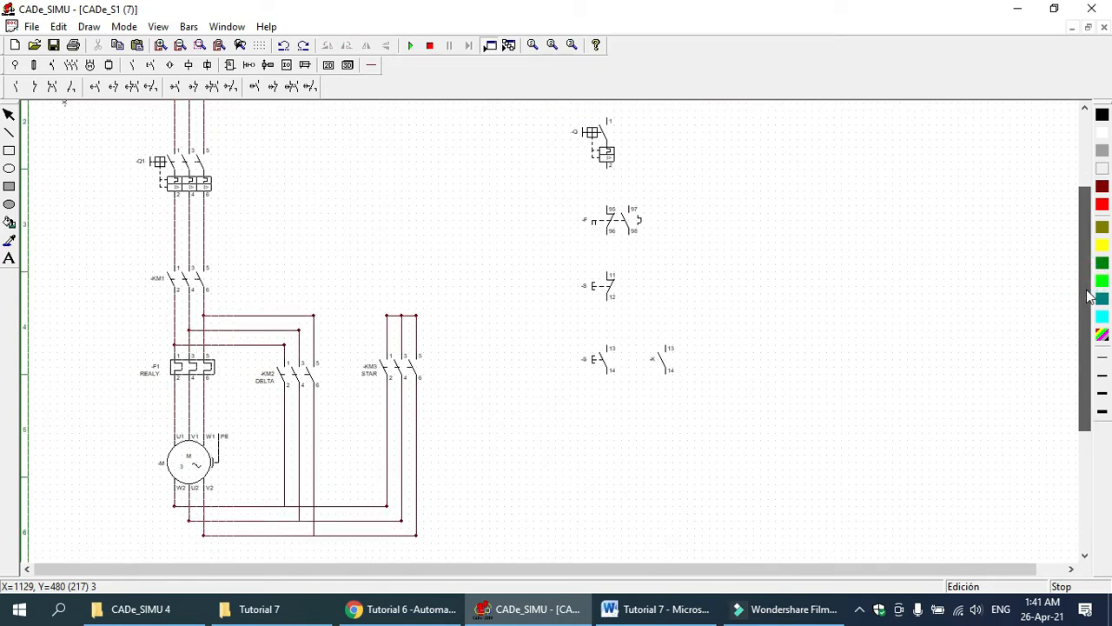
click(188, 68)
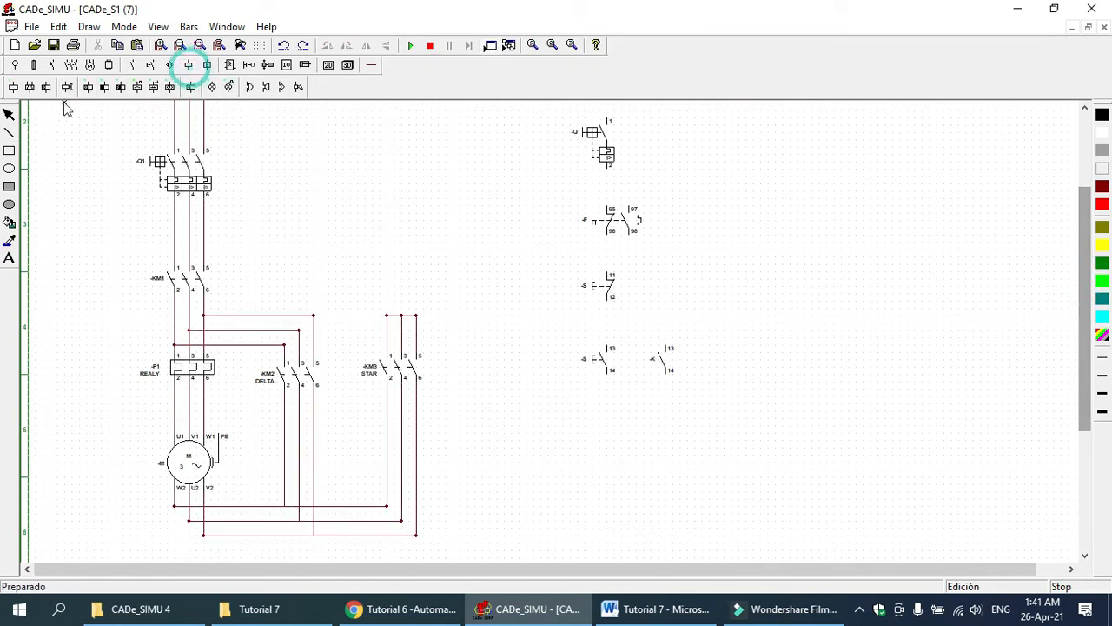
click(14, 87)
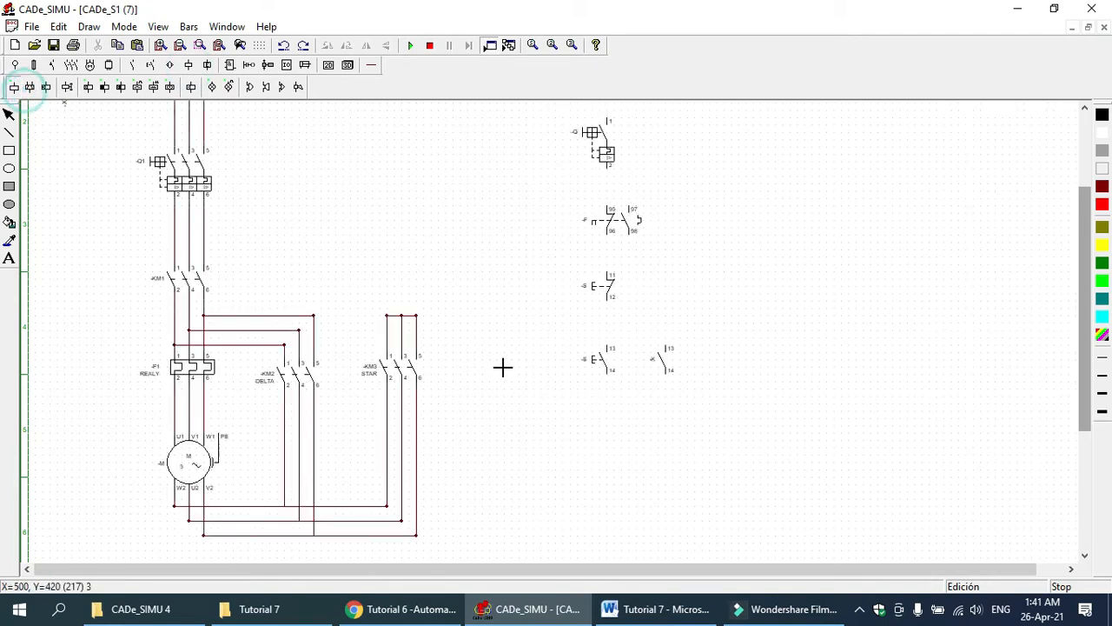
click(609, 463)
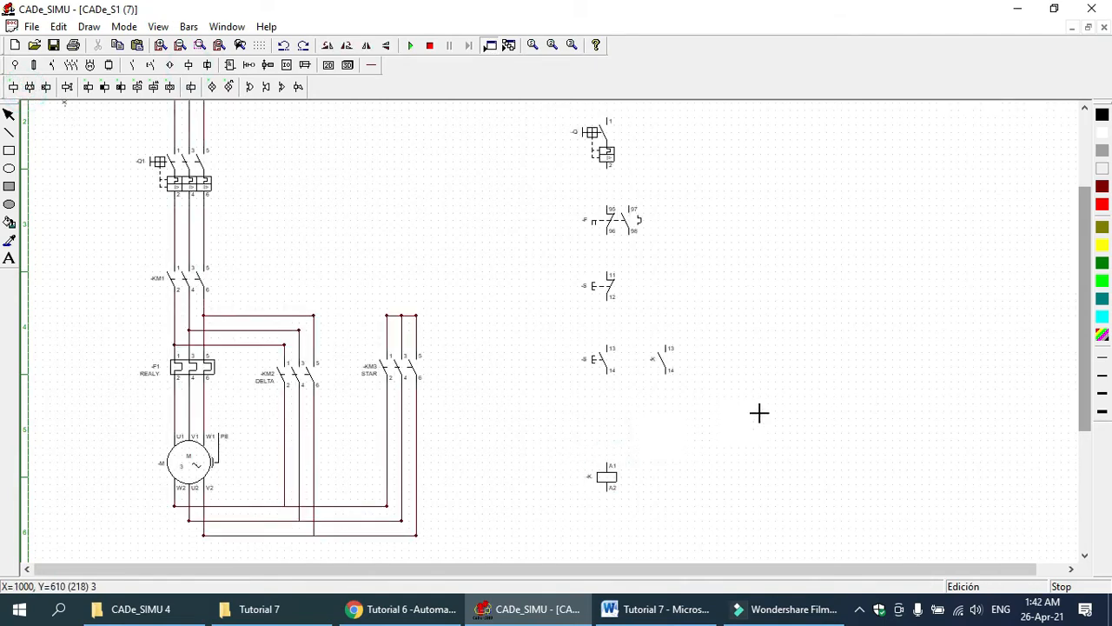
right_click(758, 403)
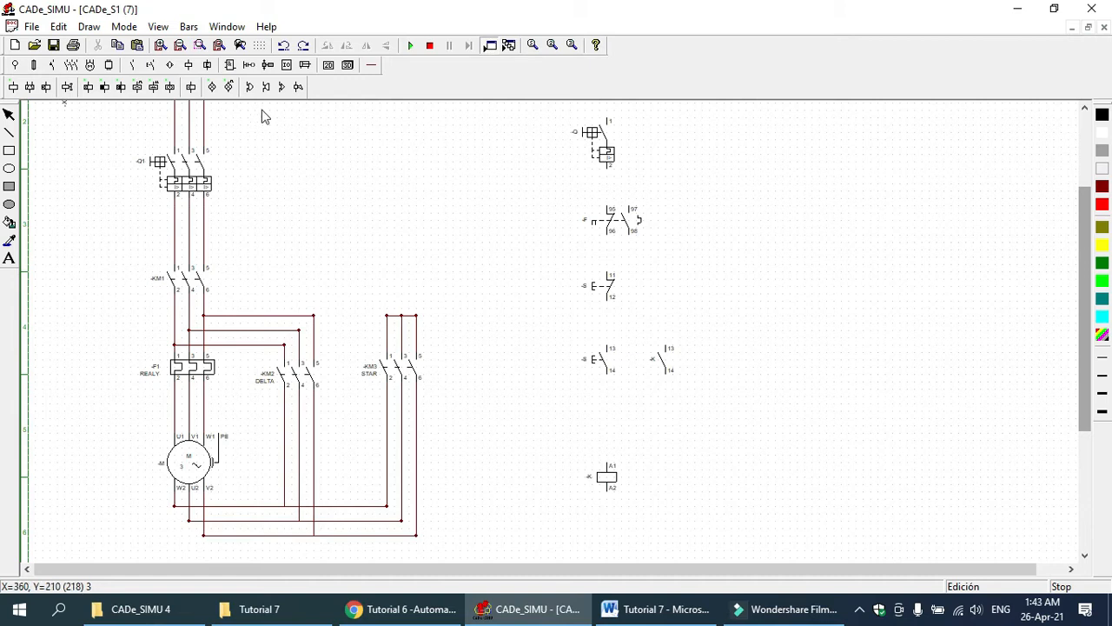
Place a second coil (A1-A2) to the right of the first coil, below the normally open contact
click(193, 63)
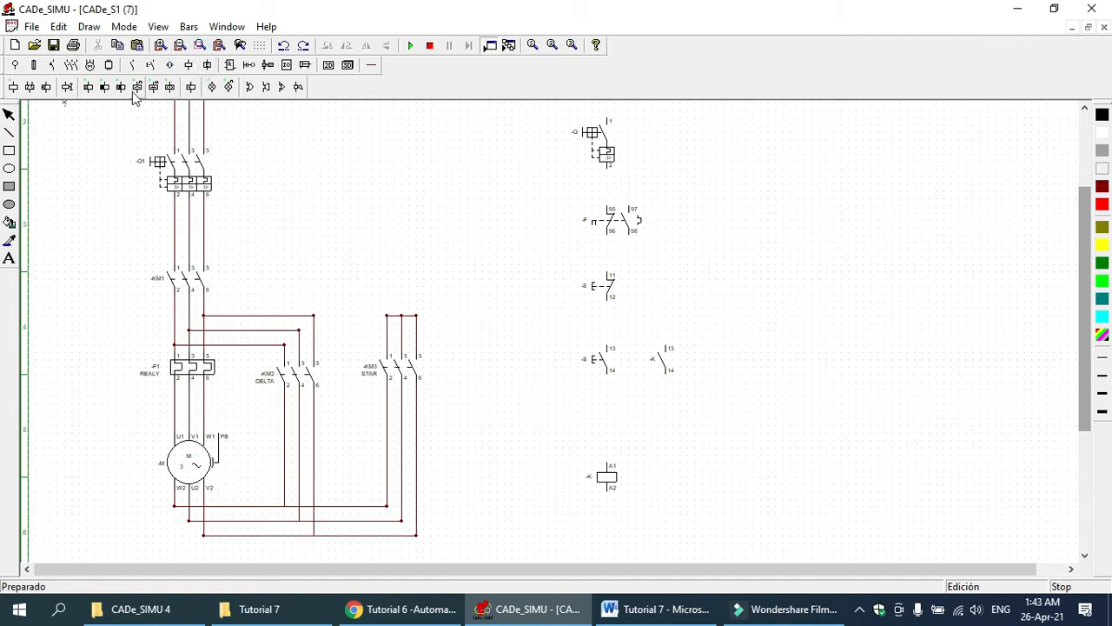
click(15, 89)
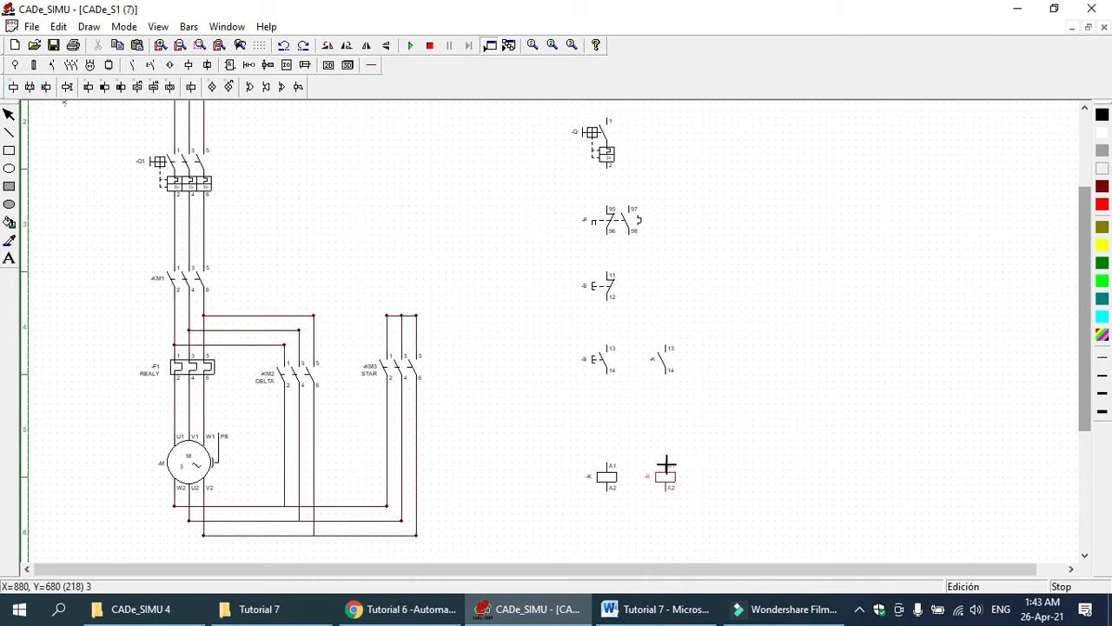
click(665, 467)
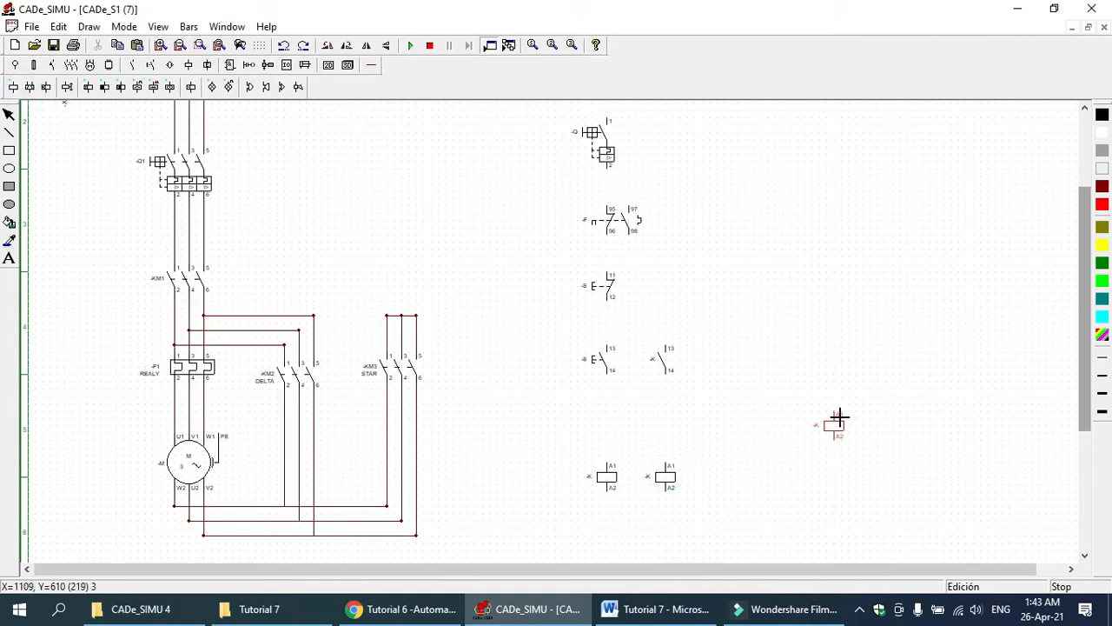
key(Escape)
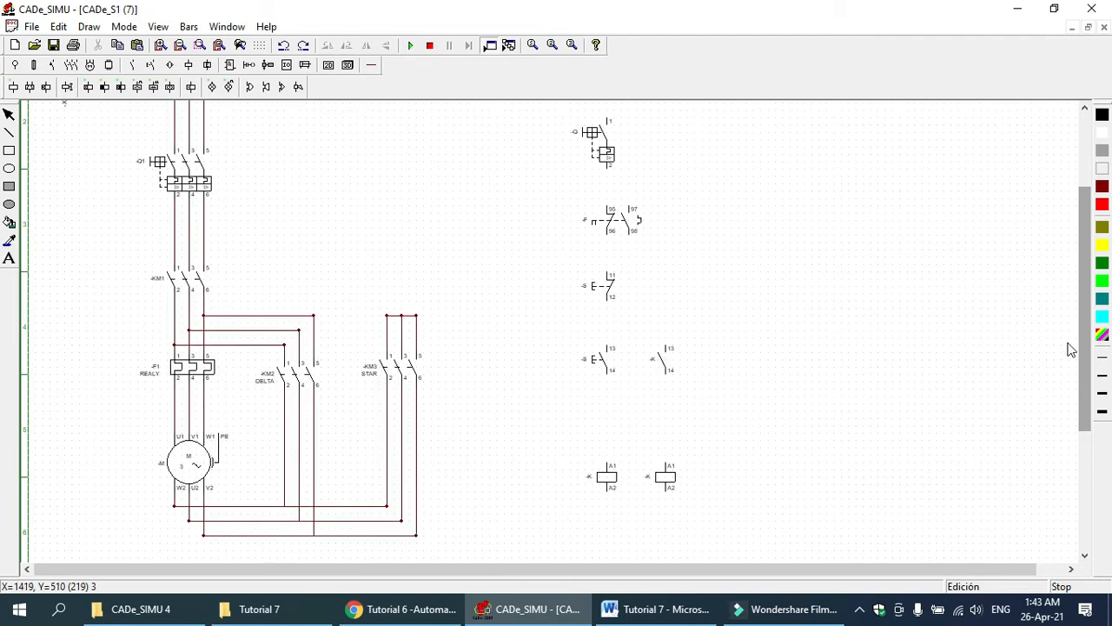
Place a second normally open pushbutton (13-14) to the right of the normally open contact, level with it
drag(1082, 348, 1086, 330)
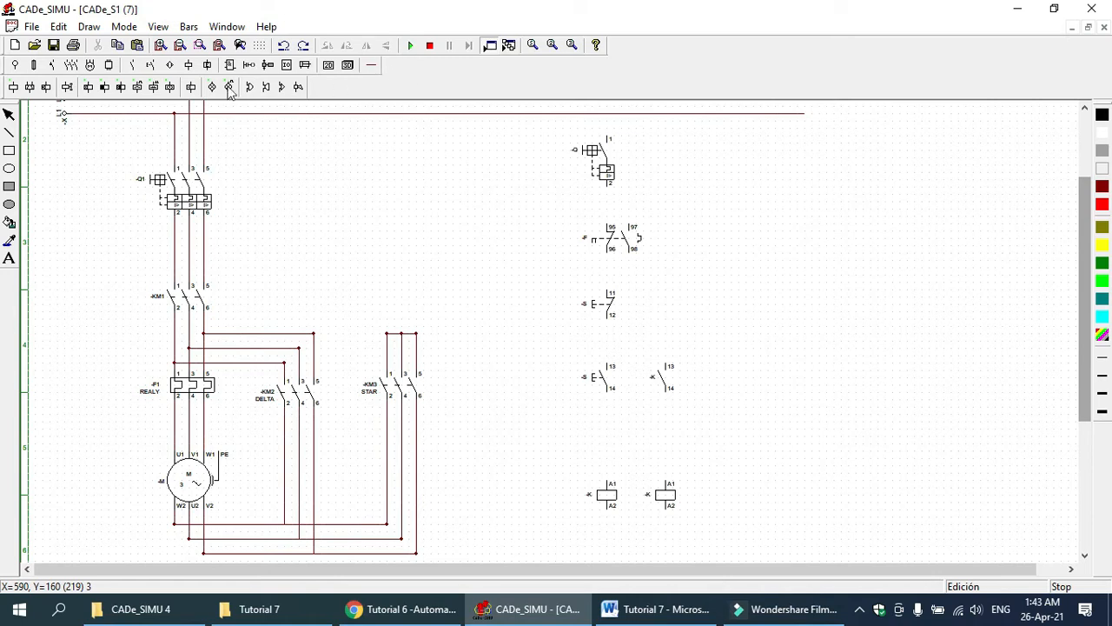
click(133, 66)
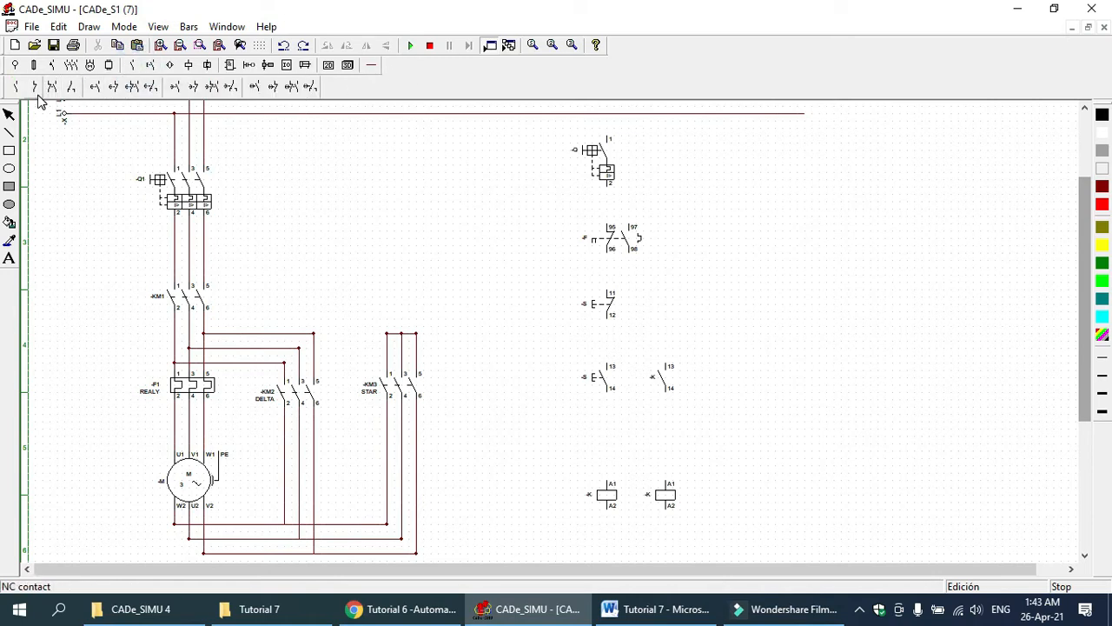
click(152, 69)
click(40, 87)
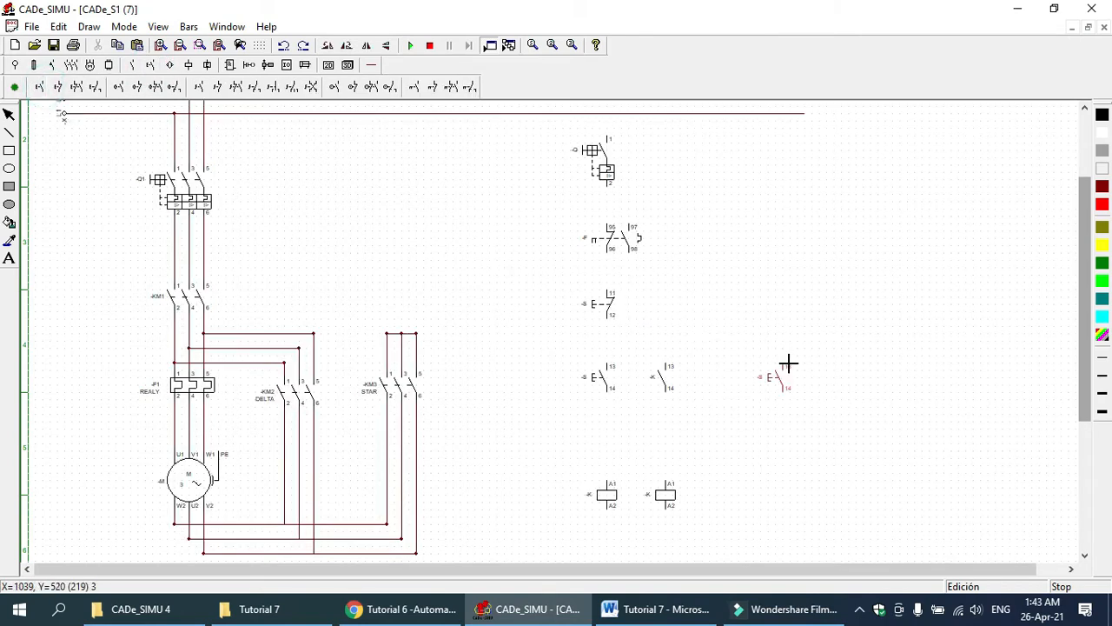
click(797, 363)
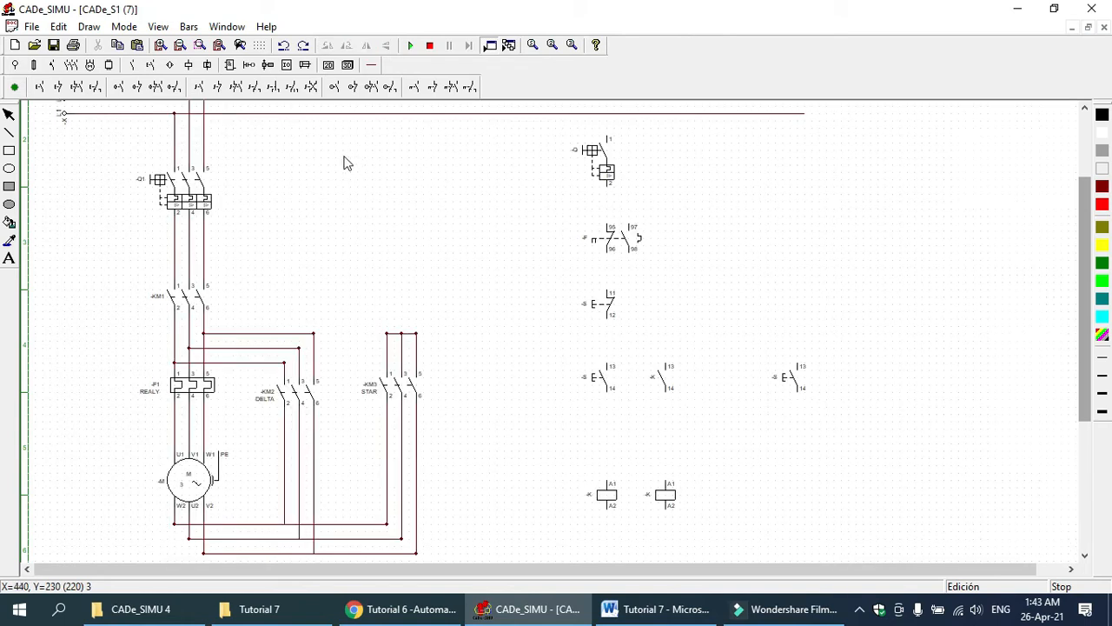
Place a normally open contact (13-14) to the right of the second normally open pushbutton, level with it
click(134, 64)
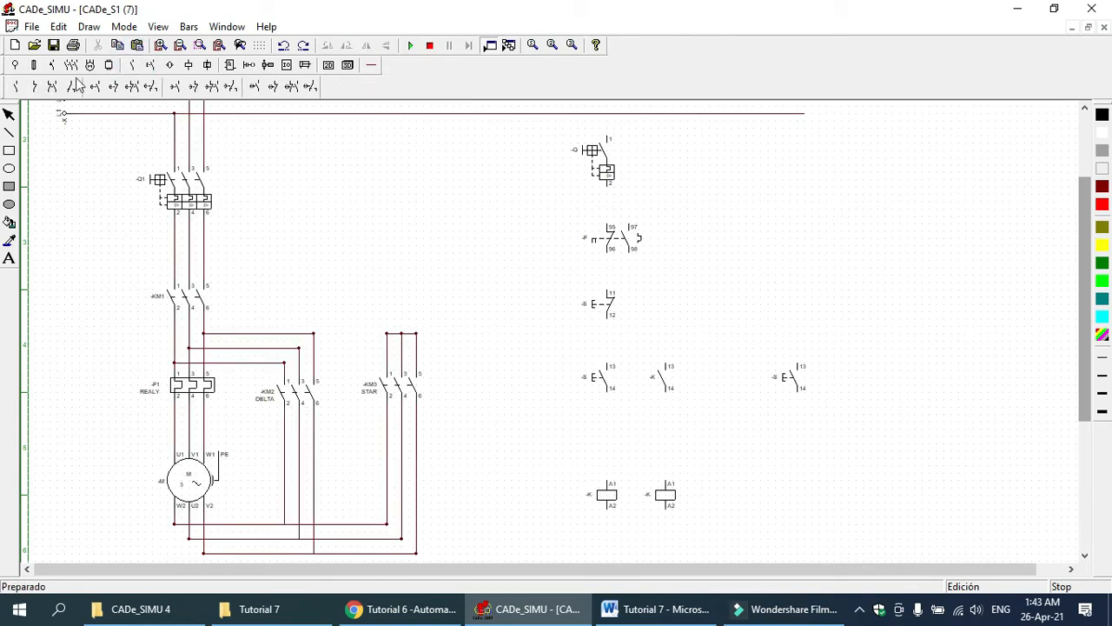
click(17, 87)
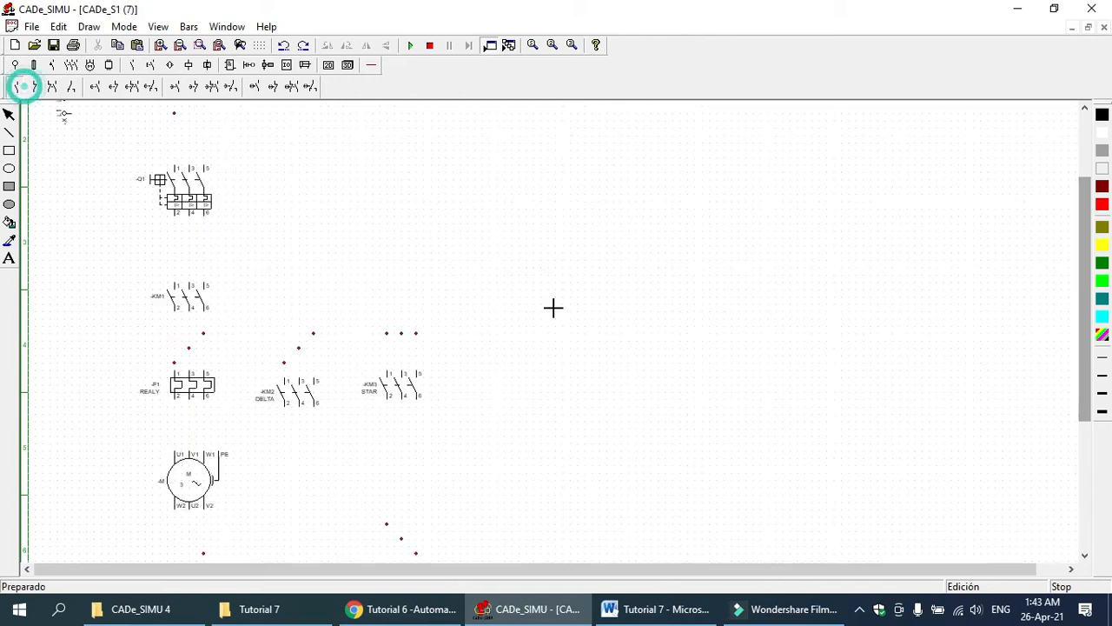
click(867, 363)
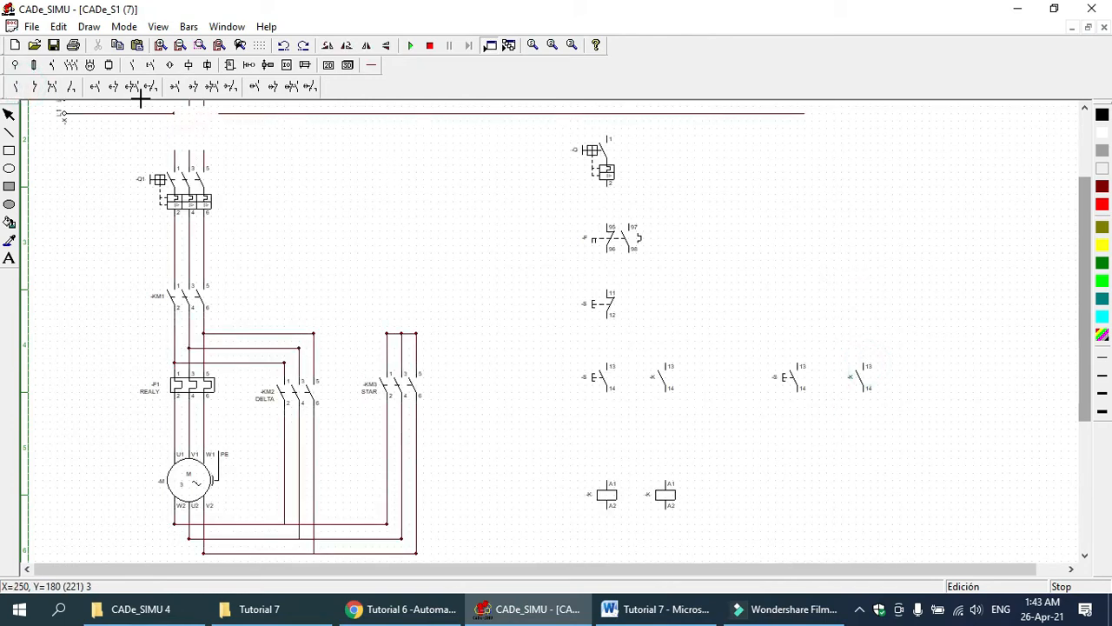
right_click(351, 182)
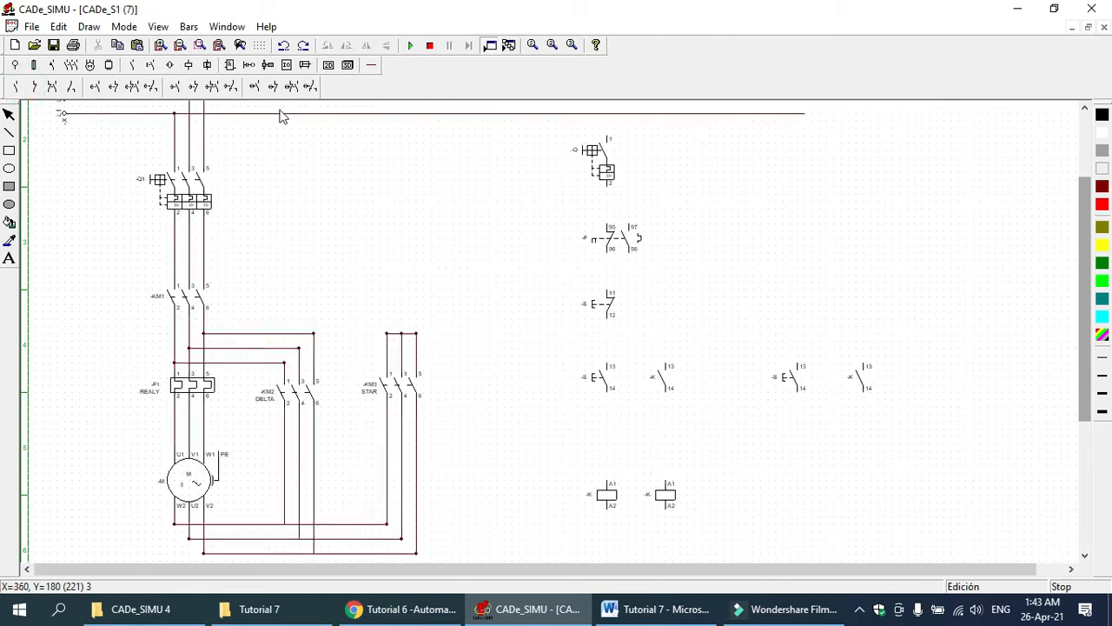
Place a third coil (A1-A2) below the second normally open pushbutton, level with the other two coils
click(188, 65)
click(14, 87)
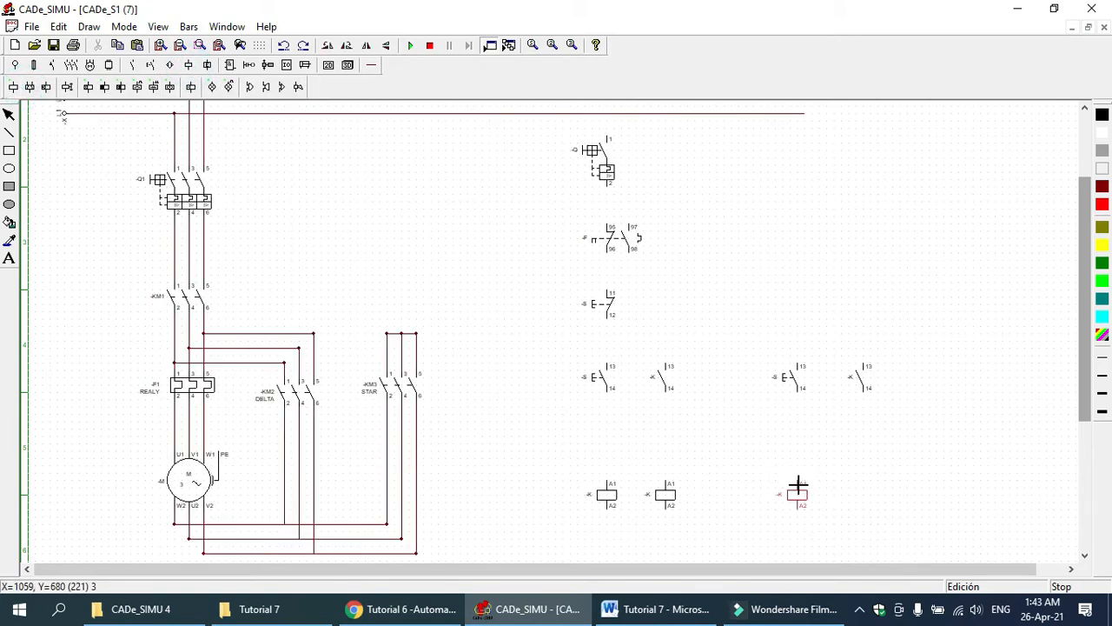
click(798, 485)
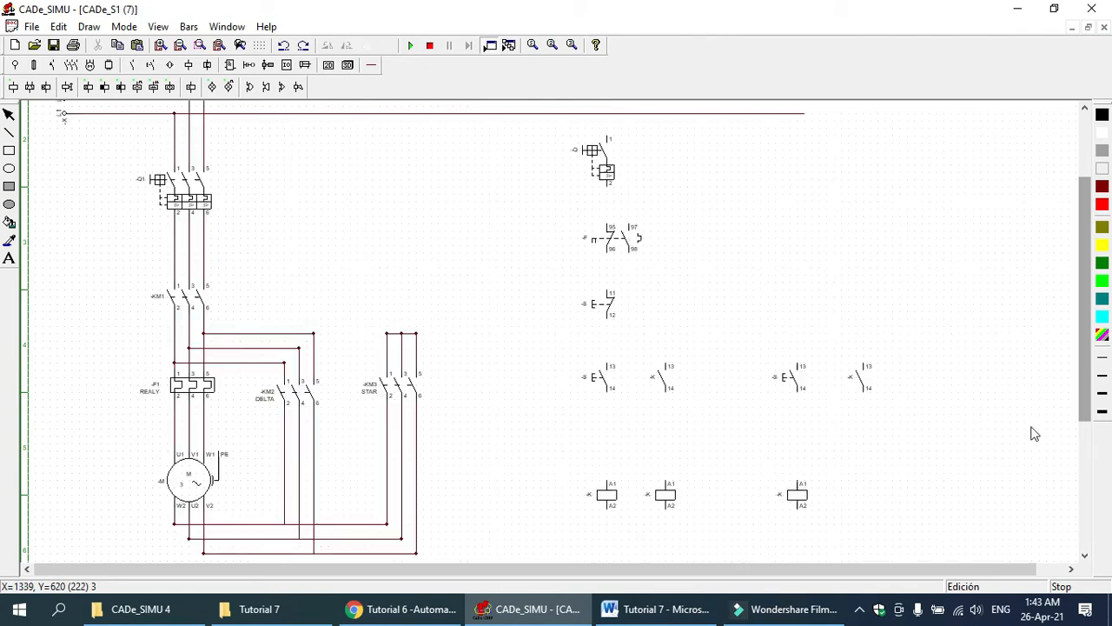
Move the three coils down to leave more room beneath the contacts
drag(1088, 356, 1084, 350)
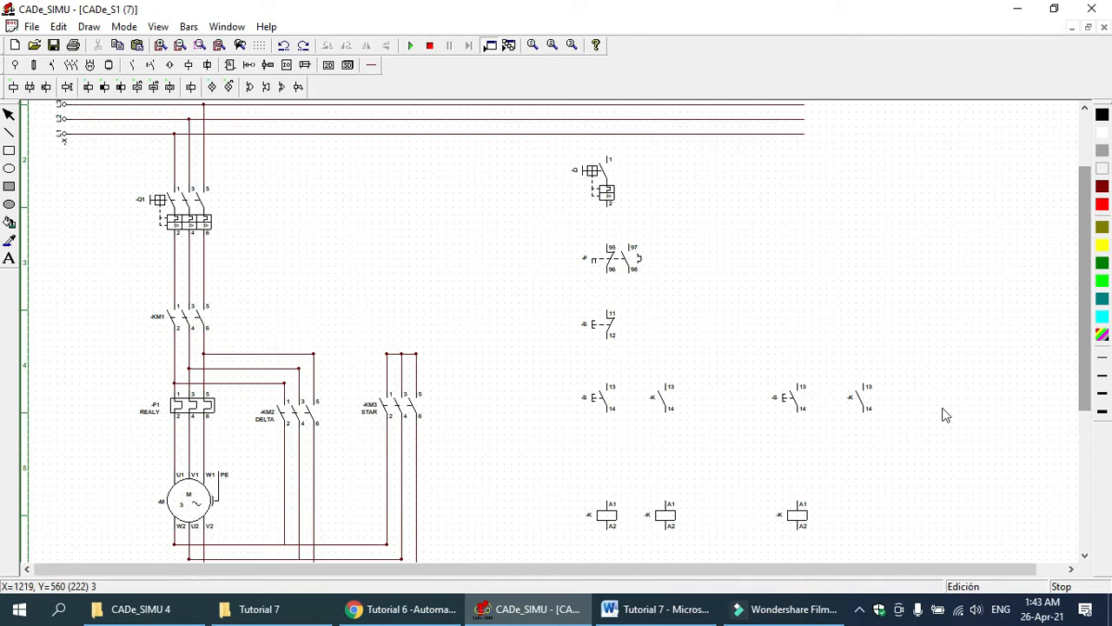
drag(1085, 348, 1091, 370)
drag(608, 483, 670, 509)
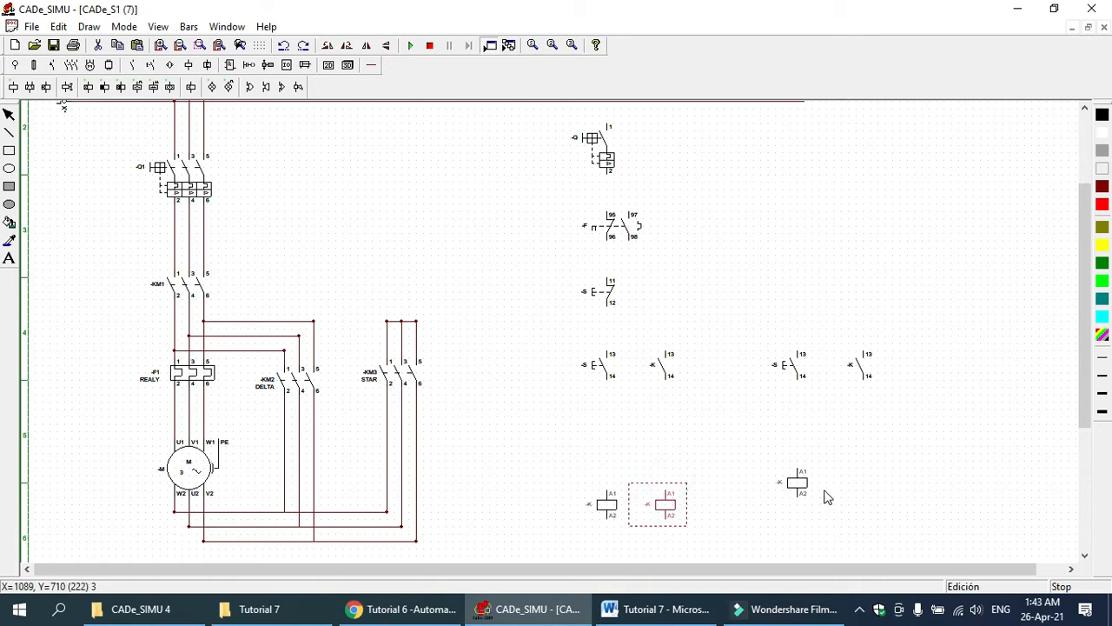
drag(793, 483, 799, 498)
click(868, 471)
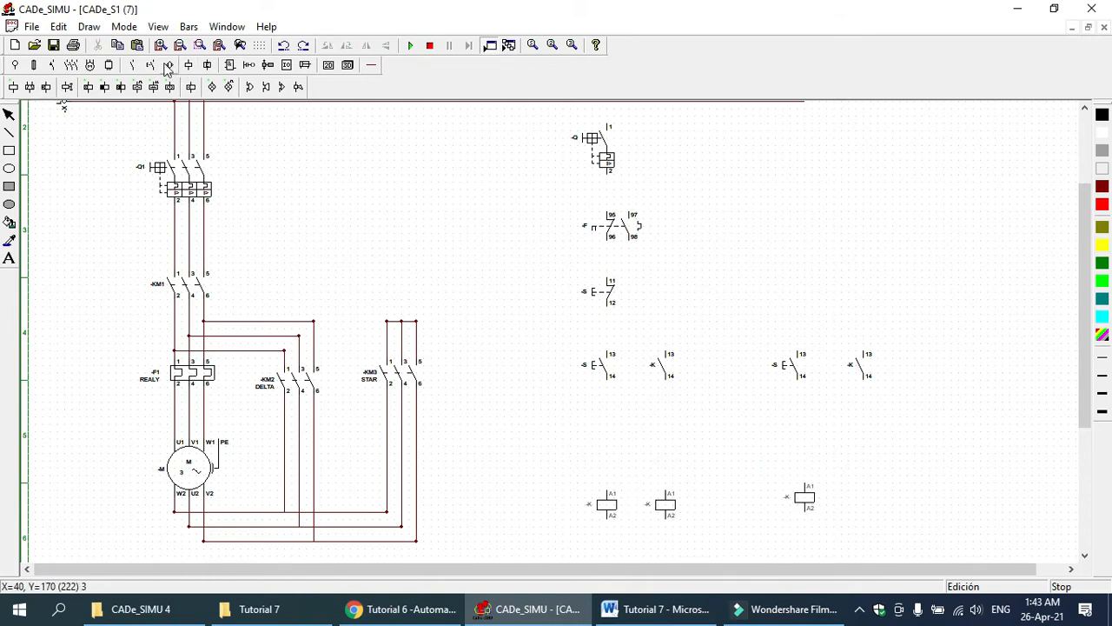
Place normally closed contacts (11-12) above the second and third coils, and lower the third coil level with the others
click(131, 65)
click(33, 86)
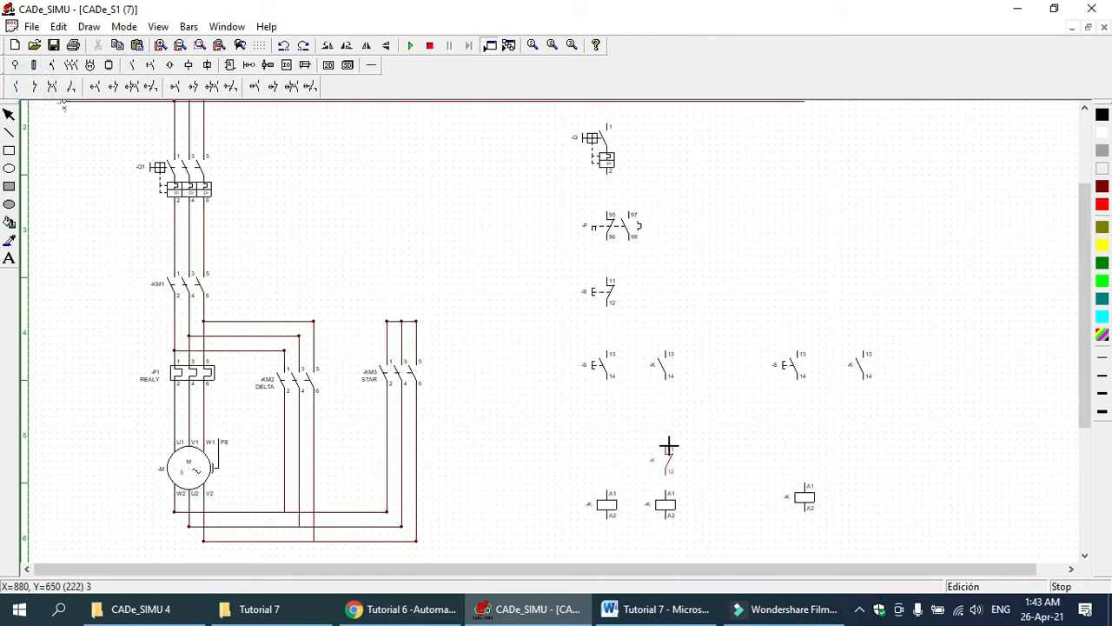
click(668, 448)
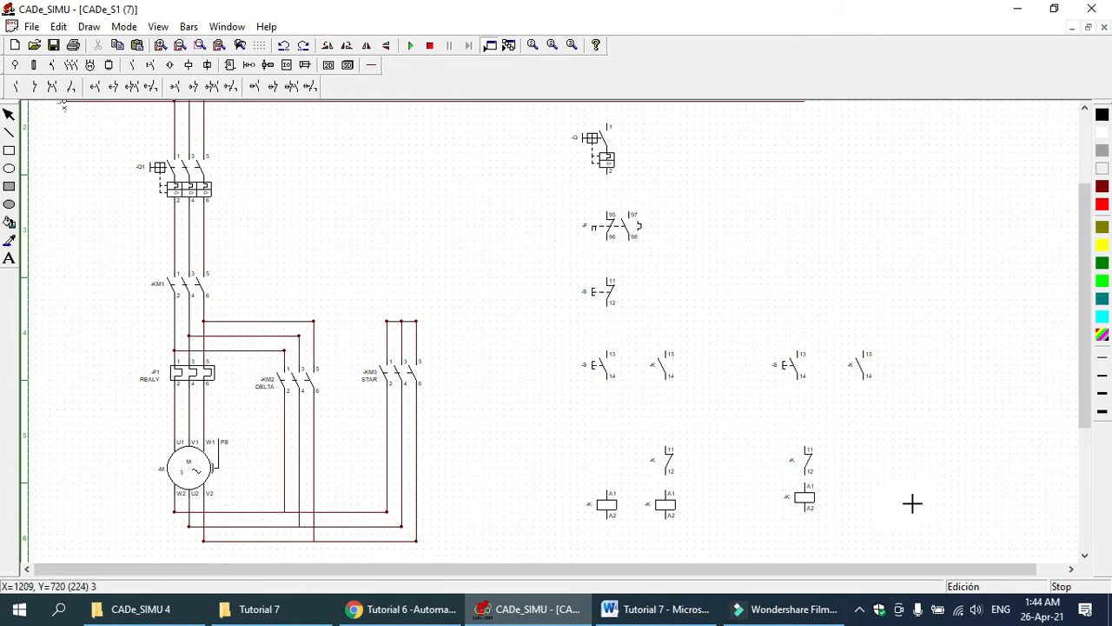
key(Escape)
click(807, 502)
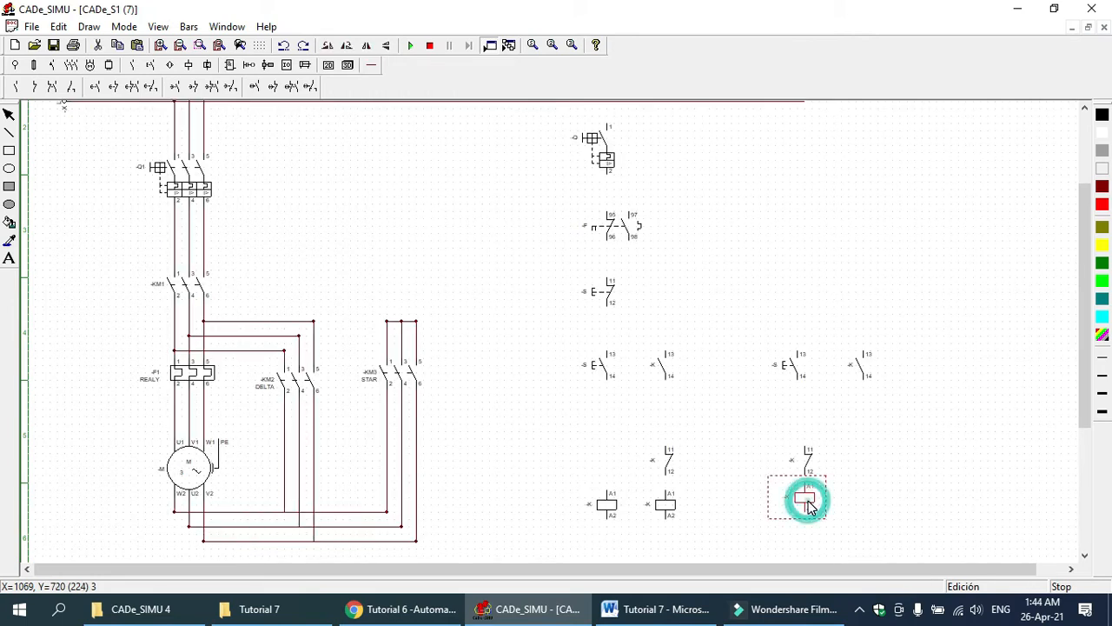
click(905, 445)
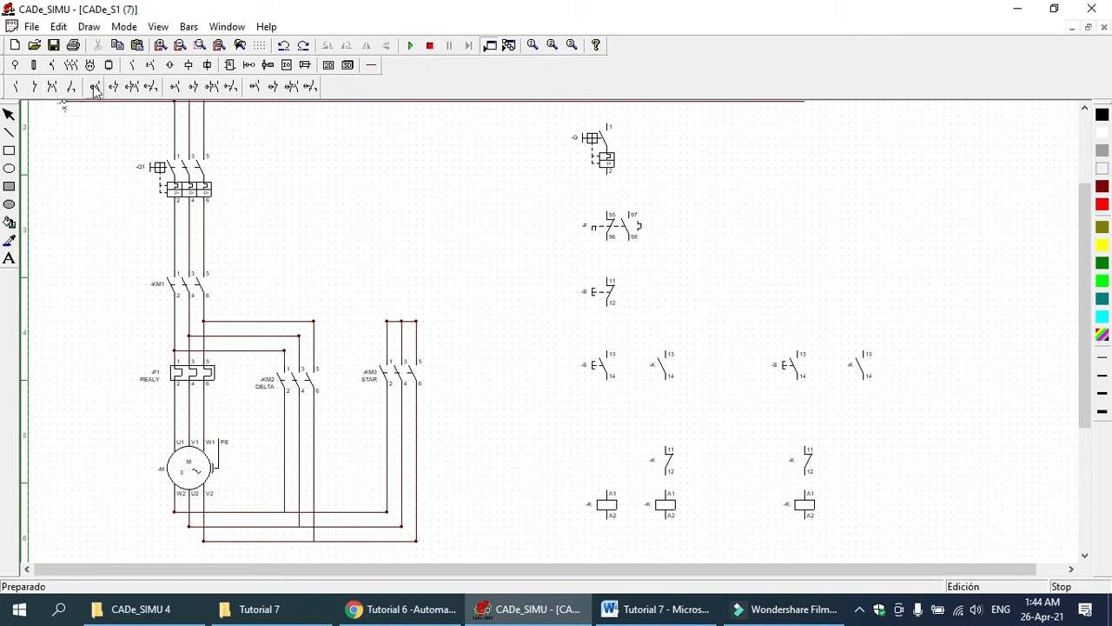
Place a normally closed pushbutton (11-12) above the second coil's normally closed contact, below the normally open contact
click(150, 66)
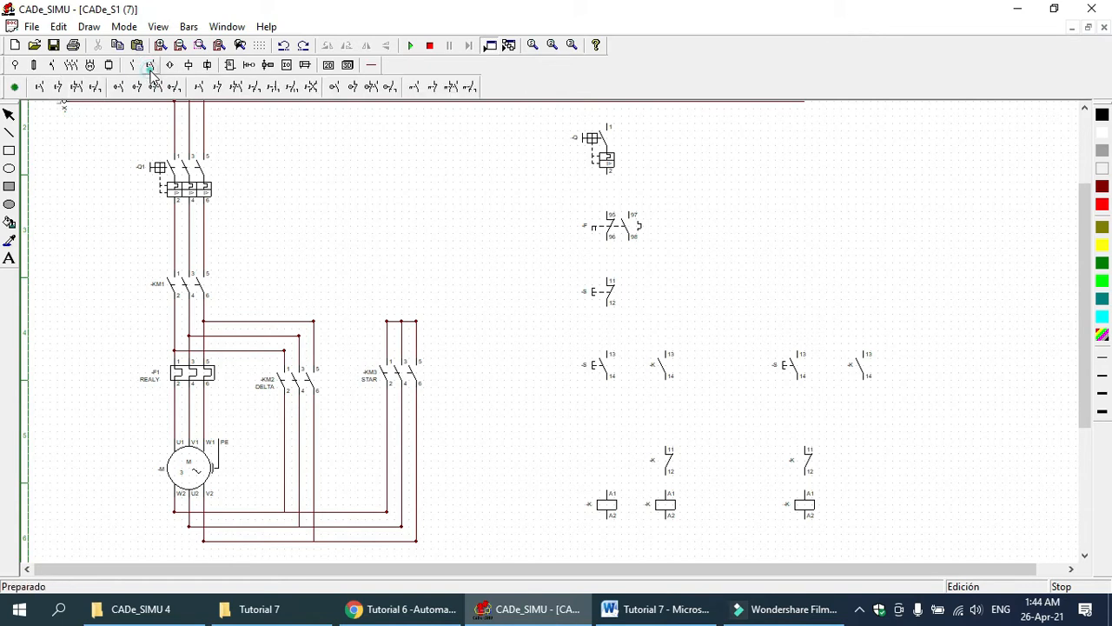
click(60, 89)
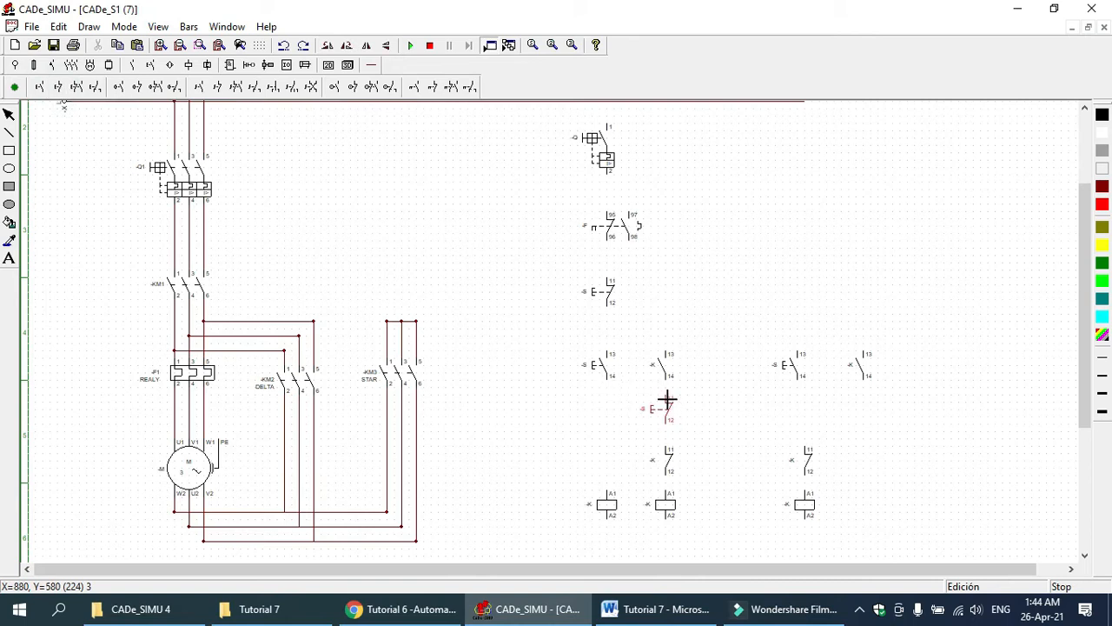
click(665, 403)
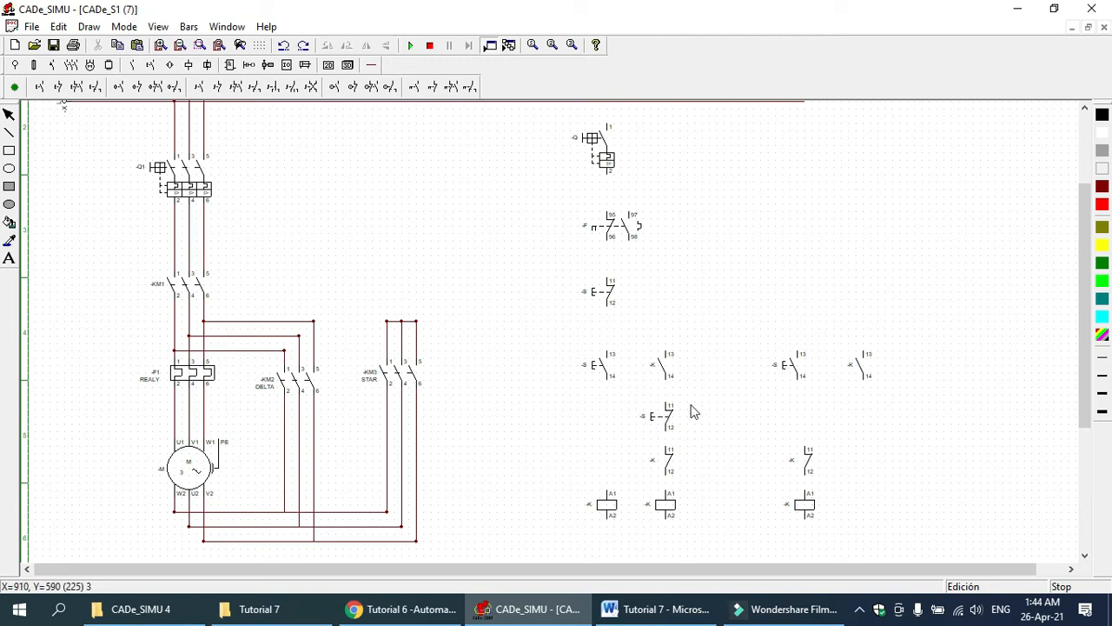
Name both the second normally open pushbutton and the normally closed pushbutton above the second coil -S3
double_click(791, 367)
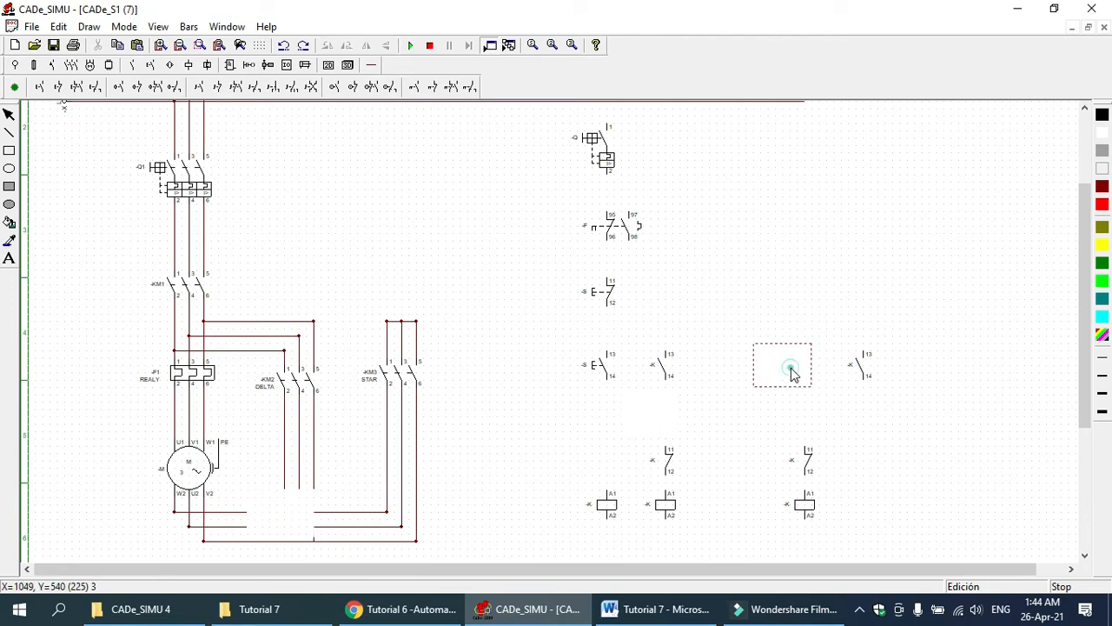
click(515, 191)
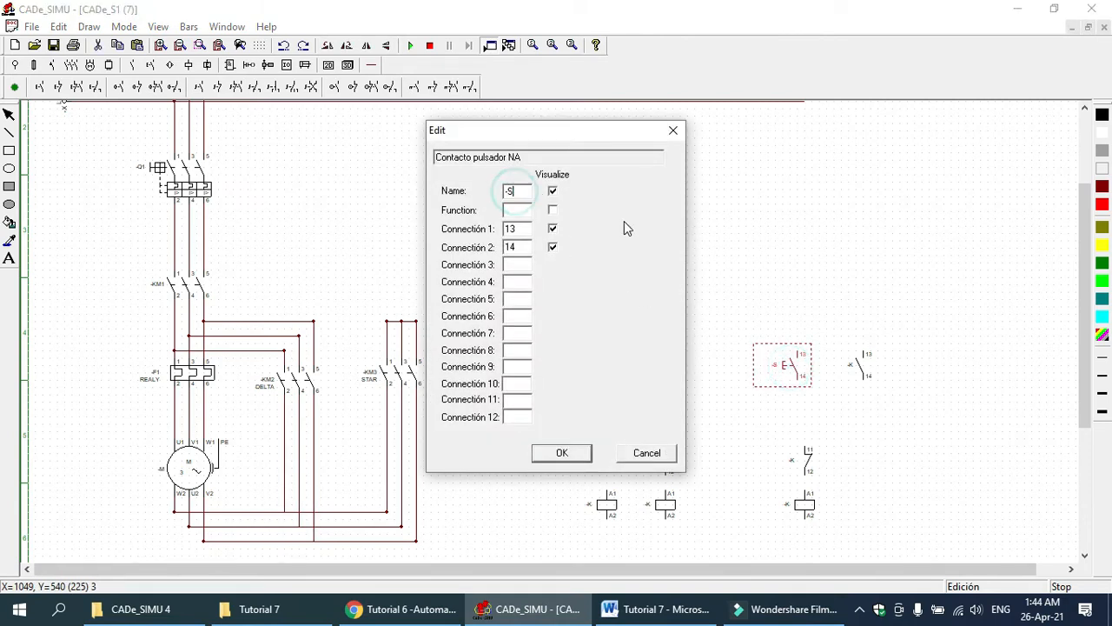
click(578, 451)
double_click(650, 425)
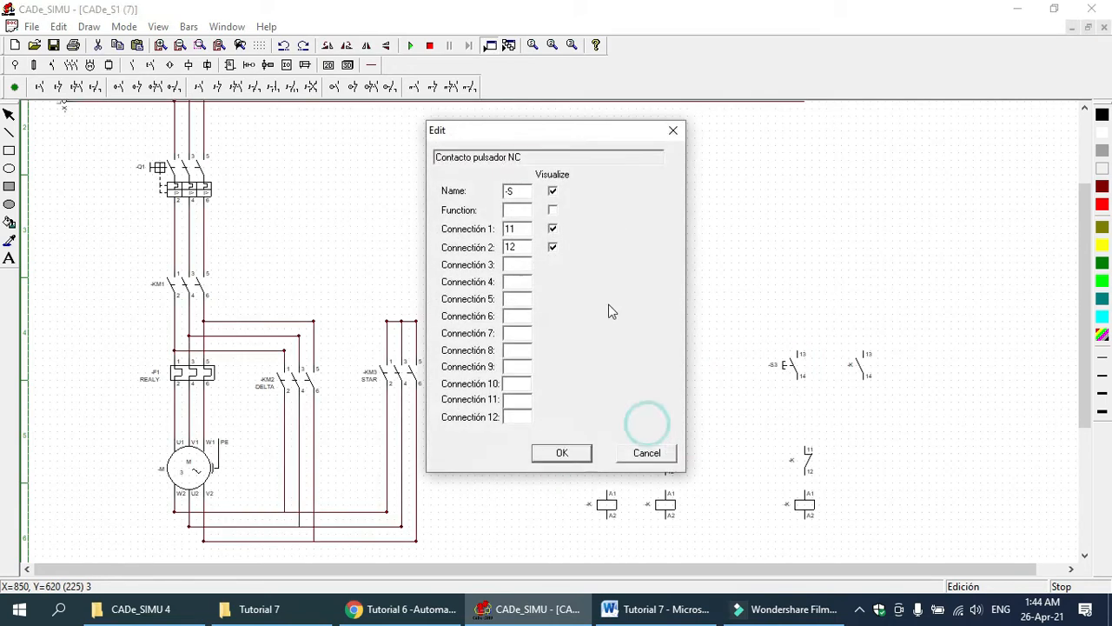
click(524, 185)
click(528, 195)
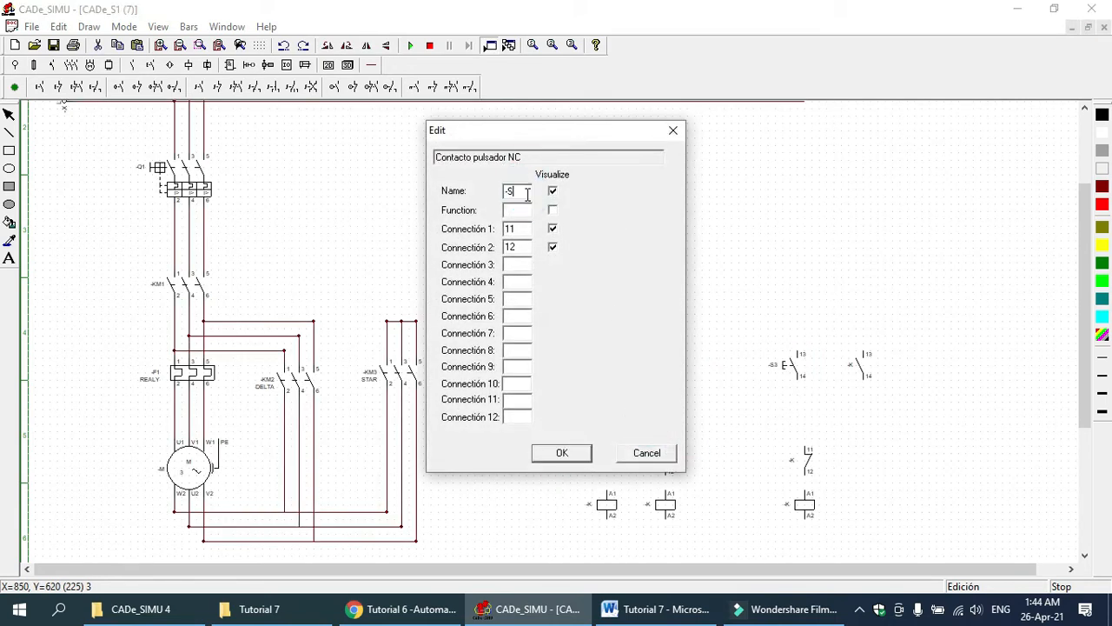
click(575, 455)
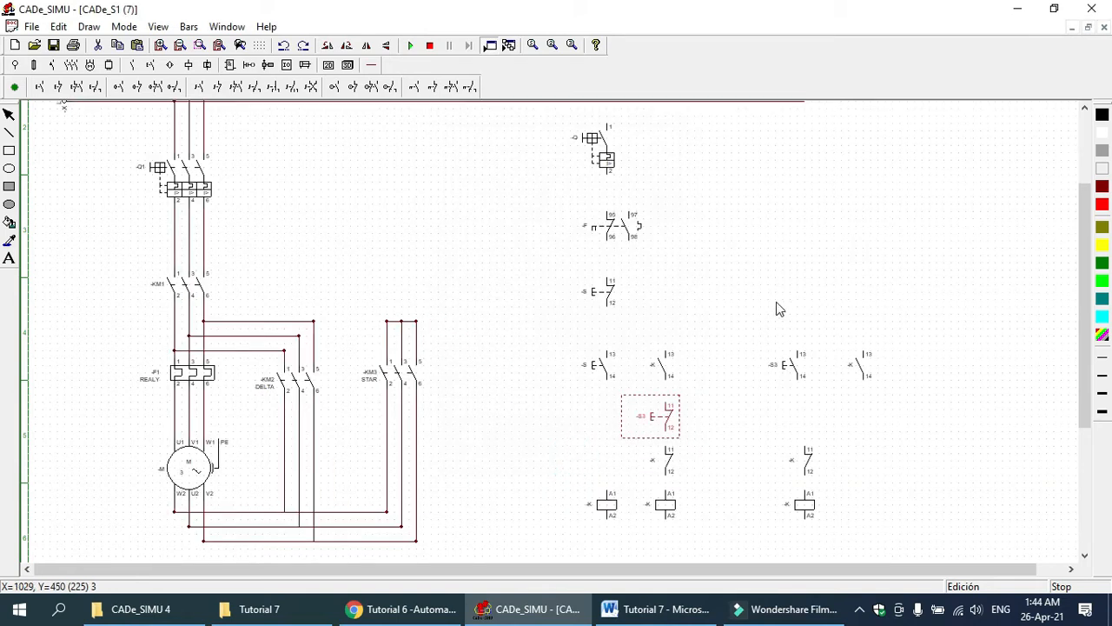
Wire the supply line down through the single-pole breaker, overload relay contacts and normally closed pushbutton to the first normally open pushbutton, branching to terminal 97
drag(1091, 327, 1085, 298)
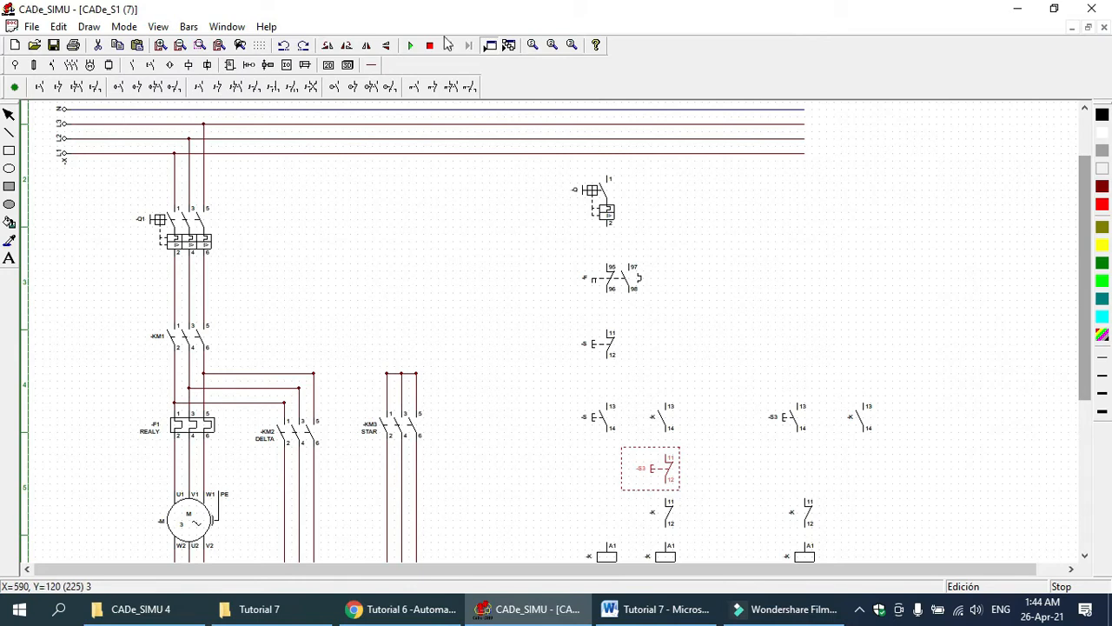
click(371, 64)
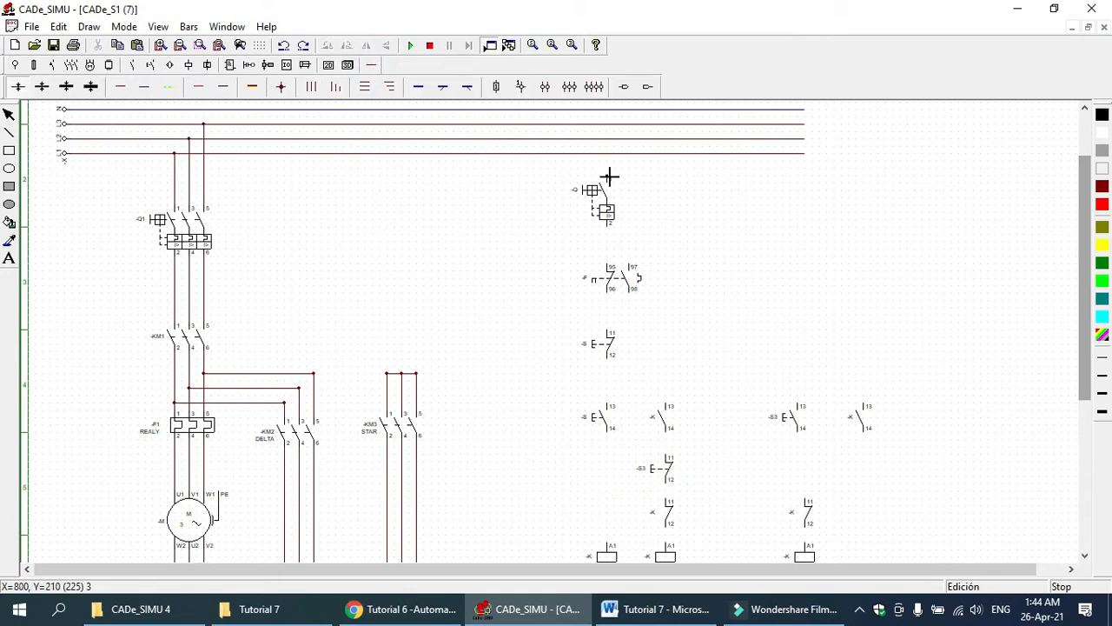
click(608, 241)
click(632, 246)
drag(608, 292, 610, 401)
scroll(1068, 330, down, 2)
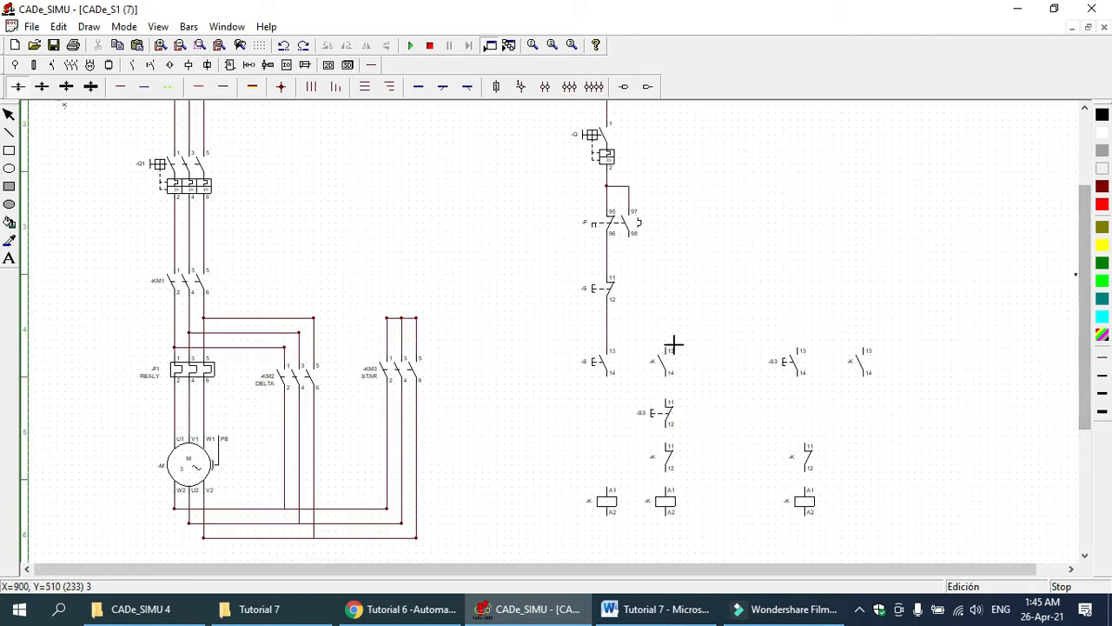
Wire the first normally open contact in parallel with its pushbutton, and connect the branches down to the first and second coils
drag(609, 323, 672, 347)
drag(607, 384, 620, 470)
drag(667, 391, 667, 452)
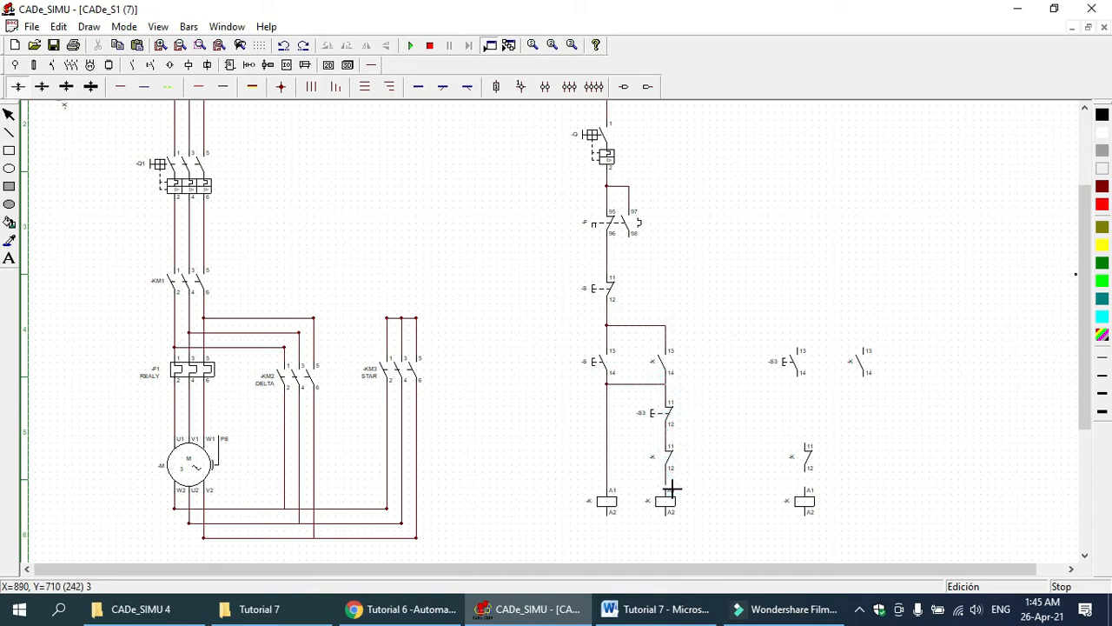
Extend the supply branch to the normally open S3 pushbutton, and align the normally closed contact and third coil beneath it
mouse_move(667, 326)
mouse_down()
mouse_move(803, 354)
mouse_move(800, 333)
mouse_up()
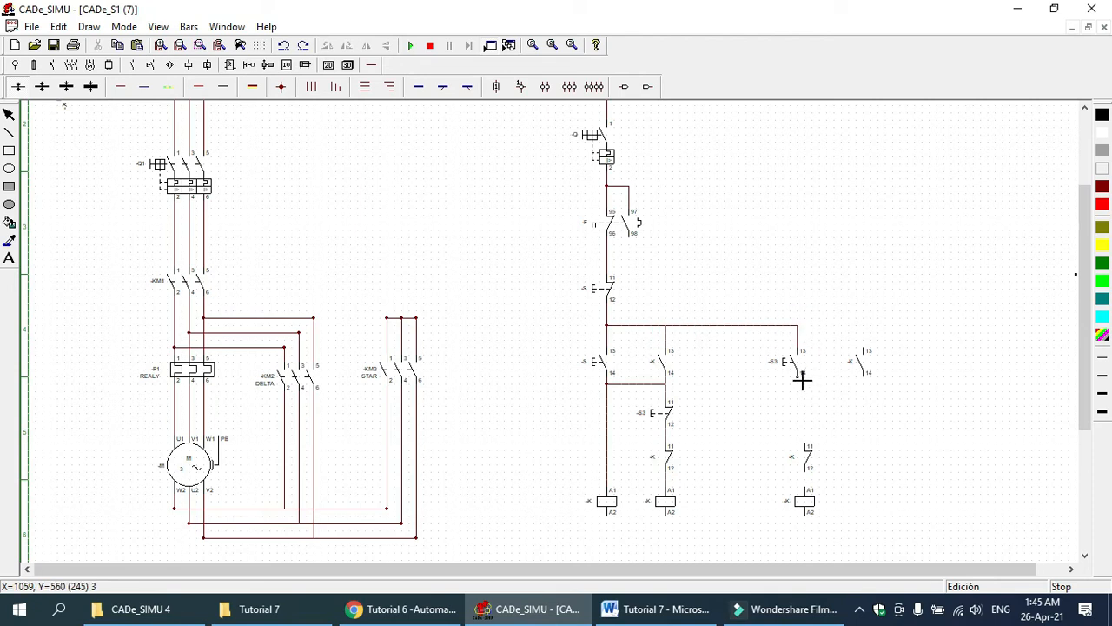
drag(809, 454, 801, 440)
drag(810, 504, 804, 497)
click(869, 457)
Wire the normally open S3 pushbutton through the normally closed contact to the third coil, with the adjacent normally open contact in parallel
click(120, 87)
drag(797, 375, 800, 432)
drag(799, 482, 800, 455)
drag(799, 326, 864, 327)
mouse_move(863, 377)
mouse_down()
mouse_move(865, 393)
mouse_move(799, 392)
mouse_up()
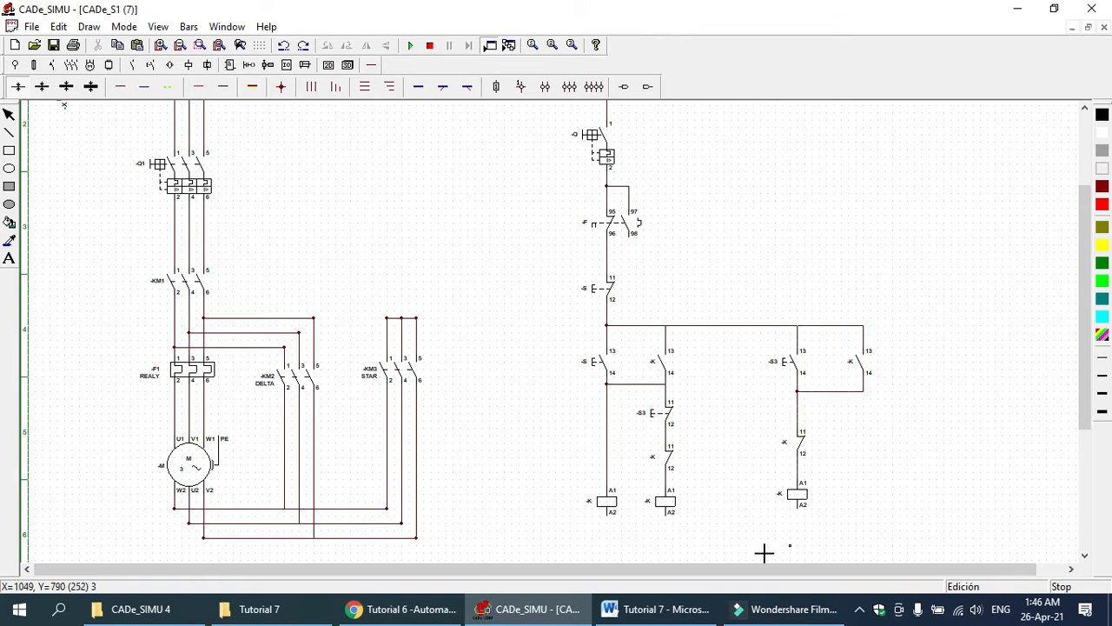
Place a neutral (N) supply terminal below and to the left of the first coil
click(15, 66)
click(53, 87)
click(561, 546)
Draw a horizontal neutral wire from the N terminal beneath the coils and connect the A2 terminals of the coils to it
click(370, 67)
click(145, 86)
mouse_move(549, 552)
mouse_down()
mouse_move(911, 579)
mouse_move(936, 553)
mouse_up()
drag(606, 514, 621, 551)
drag(668, 520, 669, 551)
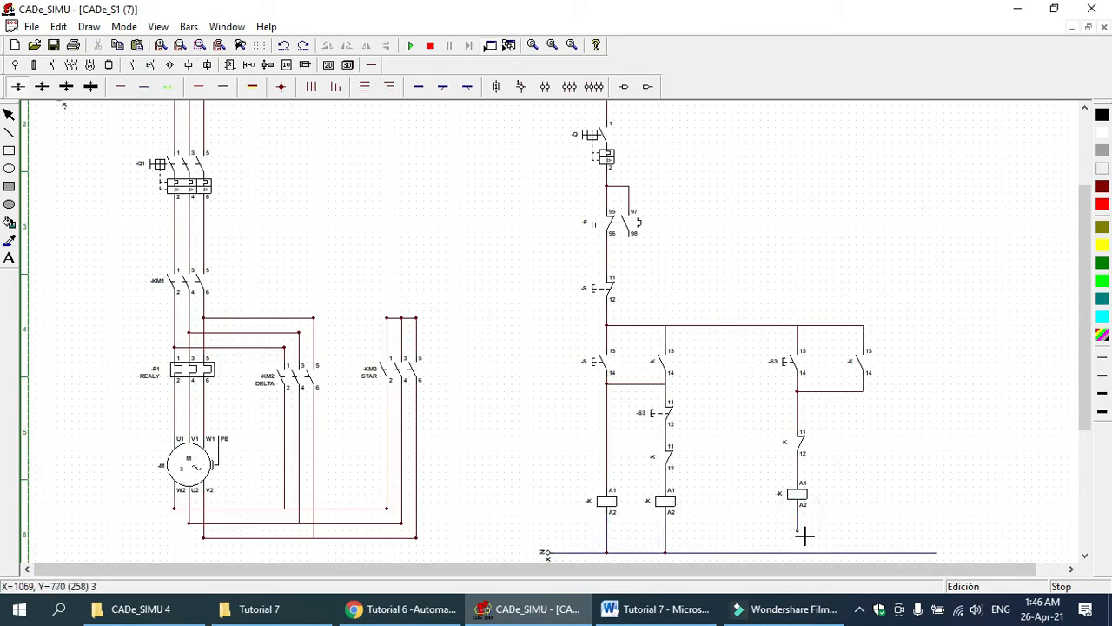
Place three signal lamps (X1-X2): one beside the second coil, one beside the third coil and one at the far right
click(228, 65)
click(214, 87)
click(715, 502)
click(872, 488)
click(967, 486)
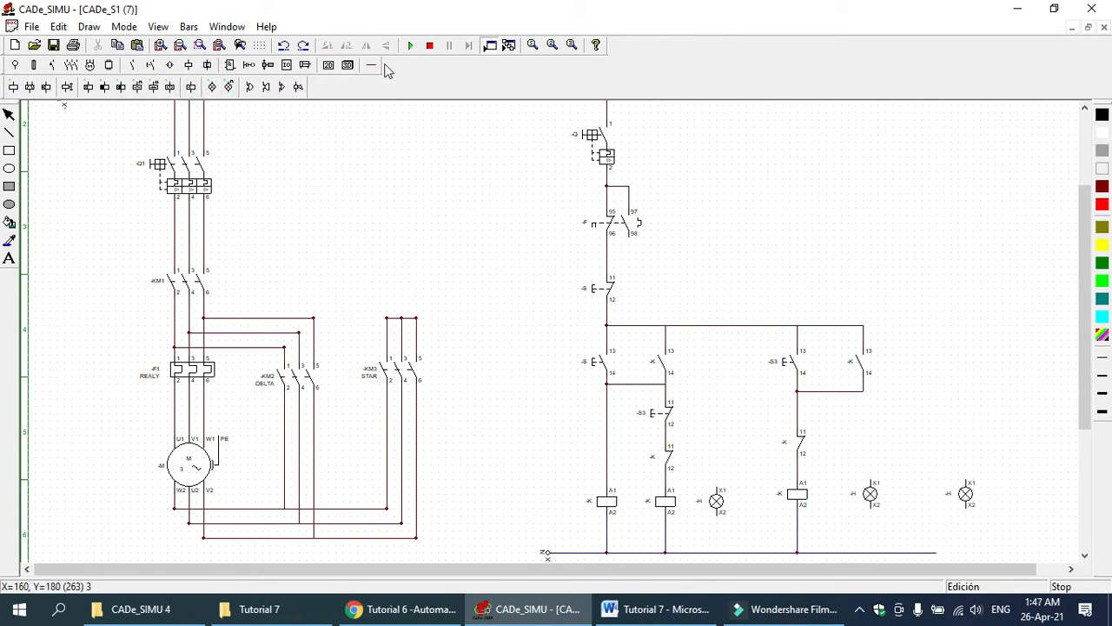
Wire the first two lamps in parallel with their coils, feed the third from overload terminal 98, and connect all three to neutral
click(374, 65)
mouse_move(671, 481)
mouse_down()
mouse_move(722, 488)
mouse_move(728, 550)
mouse_up()
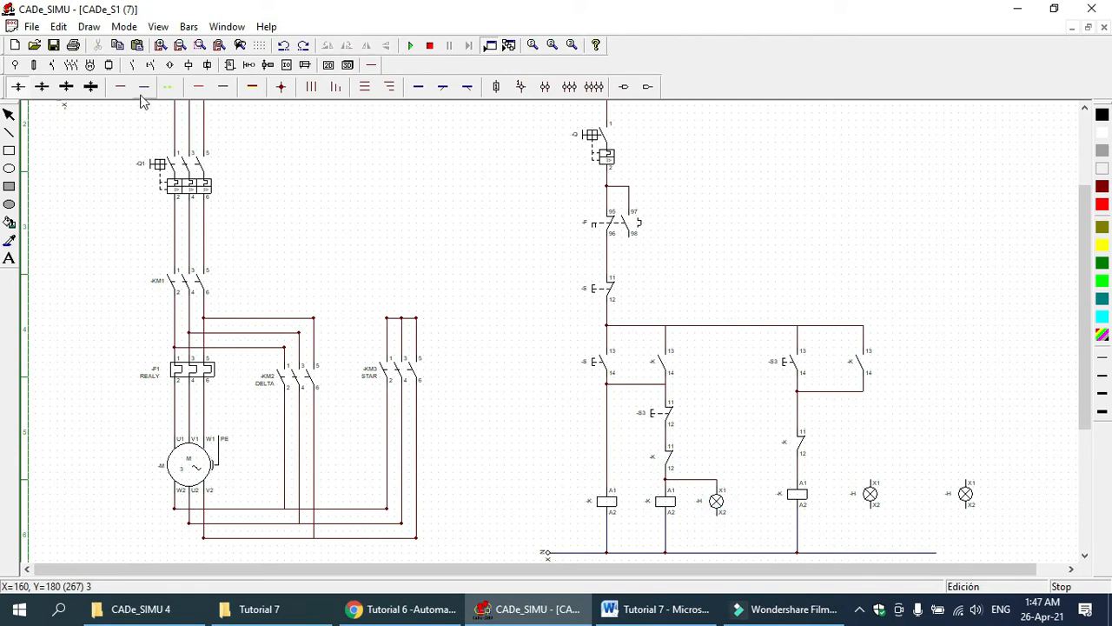
drag(877, 515, 990, 553)
drag(971, 515, 973, 553)
mouse_move(797, 466)
mouse_down()
mouse_move(876, 471)
mouse_move(870, 483)
mouse_up()
drag(633, 261, 993, 454)
Name the control circuit's single-pole breaker -Q2
double_click(594, 141)
click(526, 191)
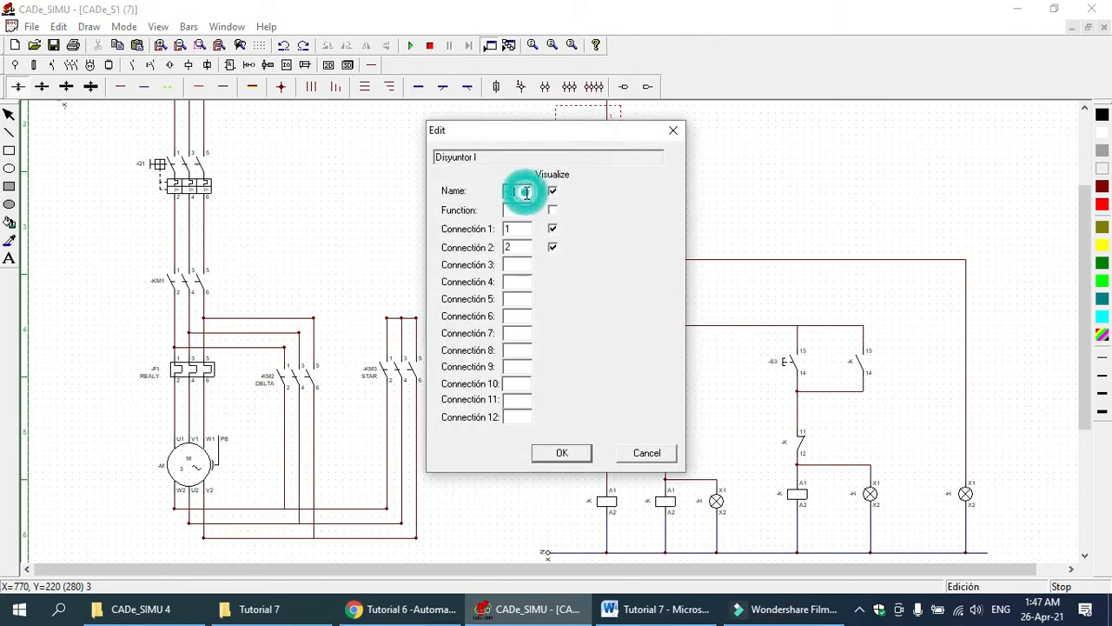
text(2)
click(551, 452)
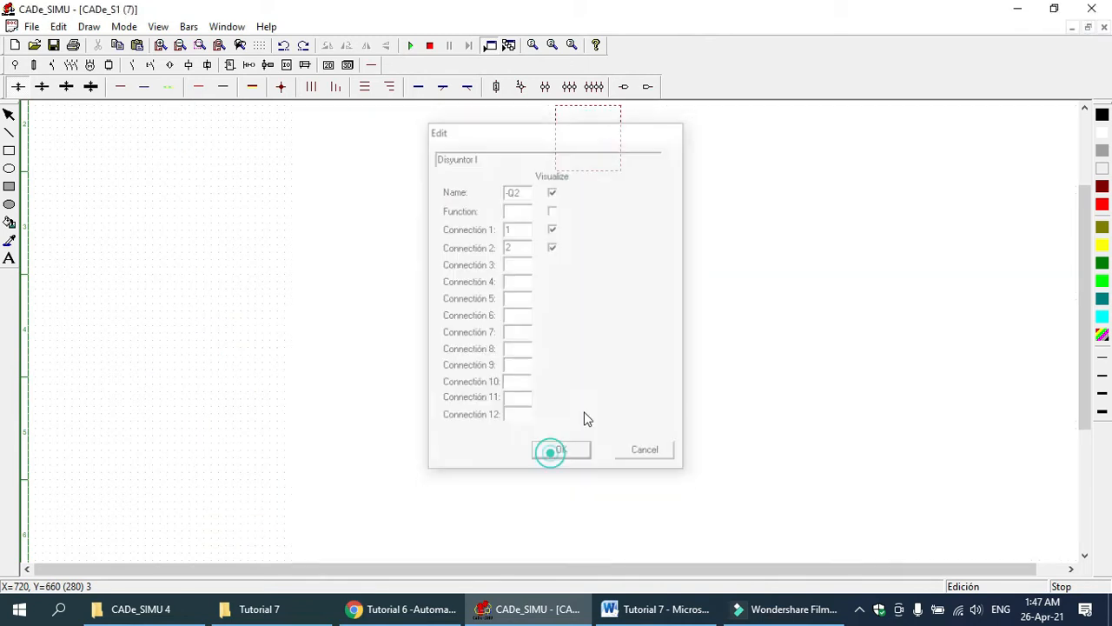
drag(608, 141, 613, 148)
click(712, 142)
Name the overload relay contacts in the control circuit -F1
double_click(615, 234)
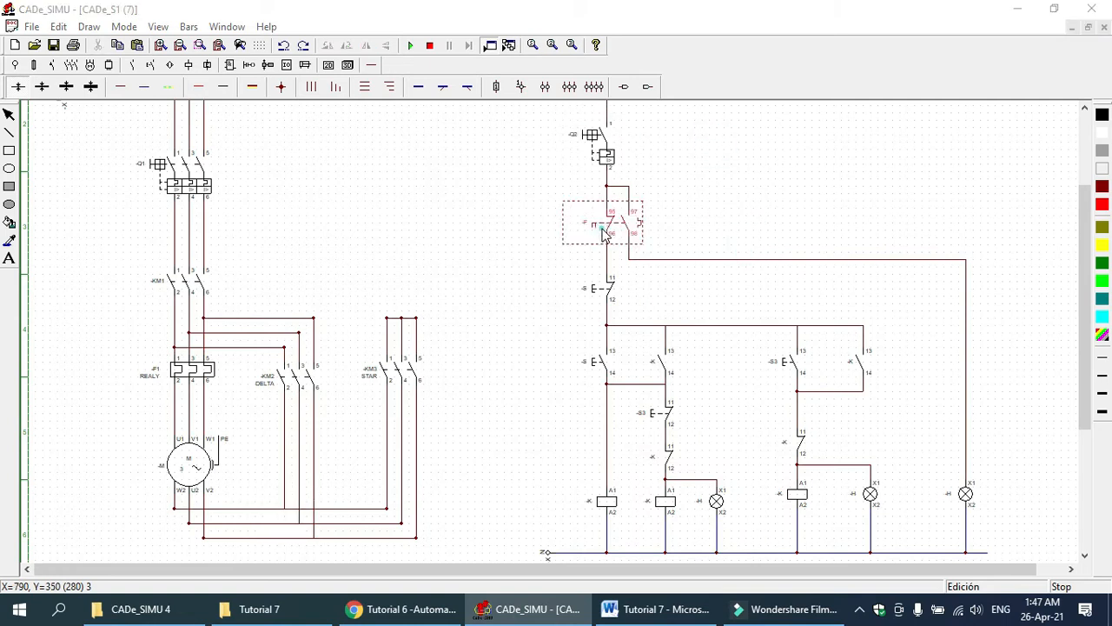
click(527, 192)
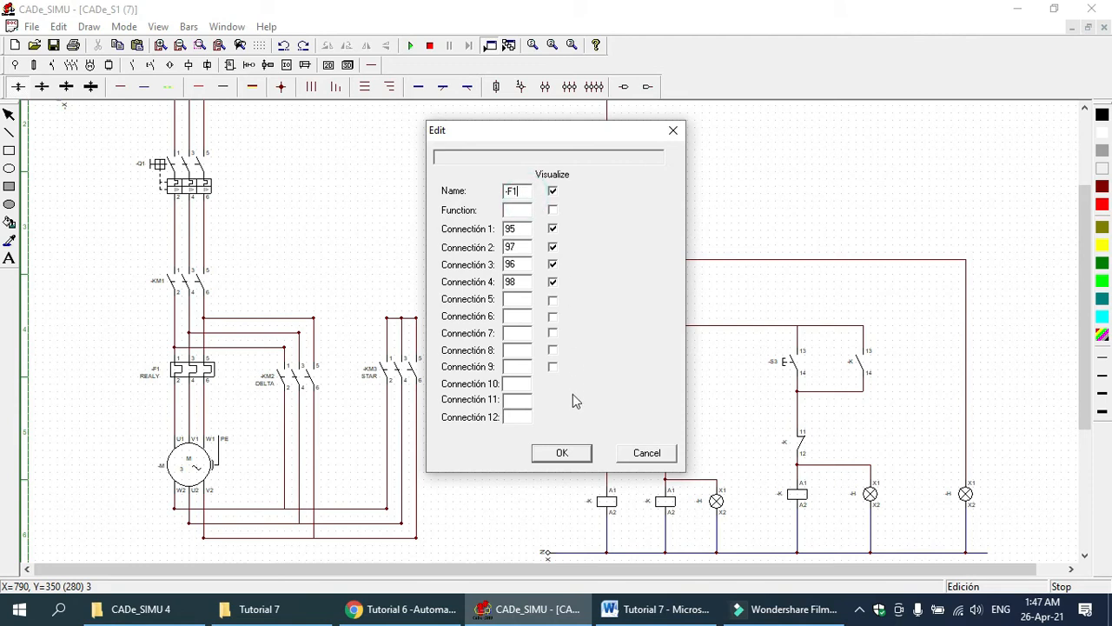
click(566, 451)
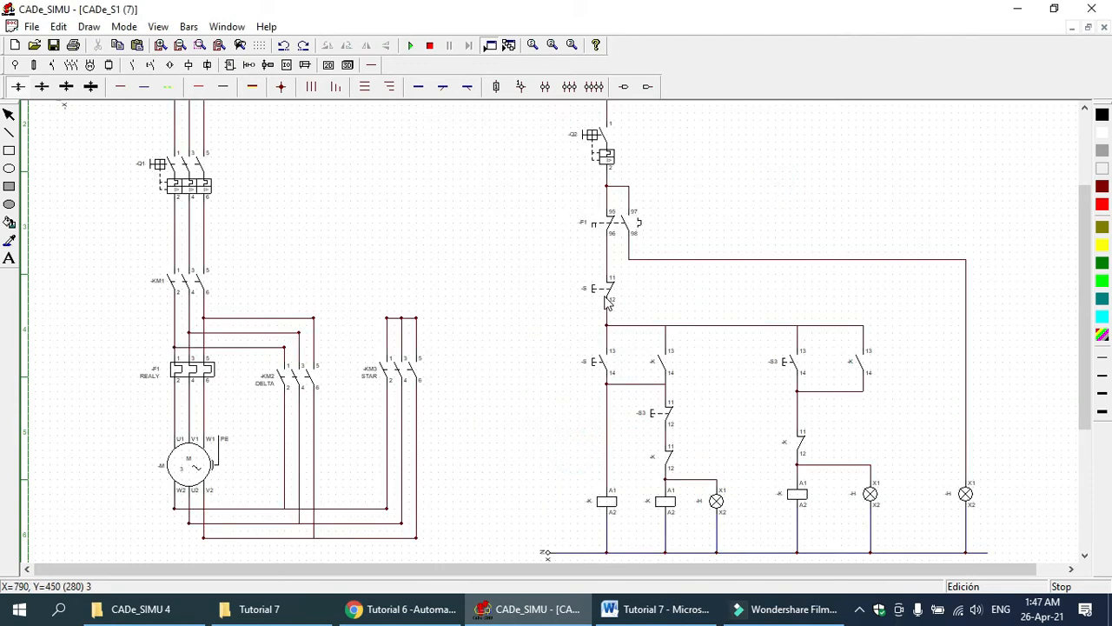
Name the normally closed pushbutton below the overload contacts -S1 and display its function as STOP
double_click(608, 300)
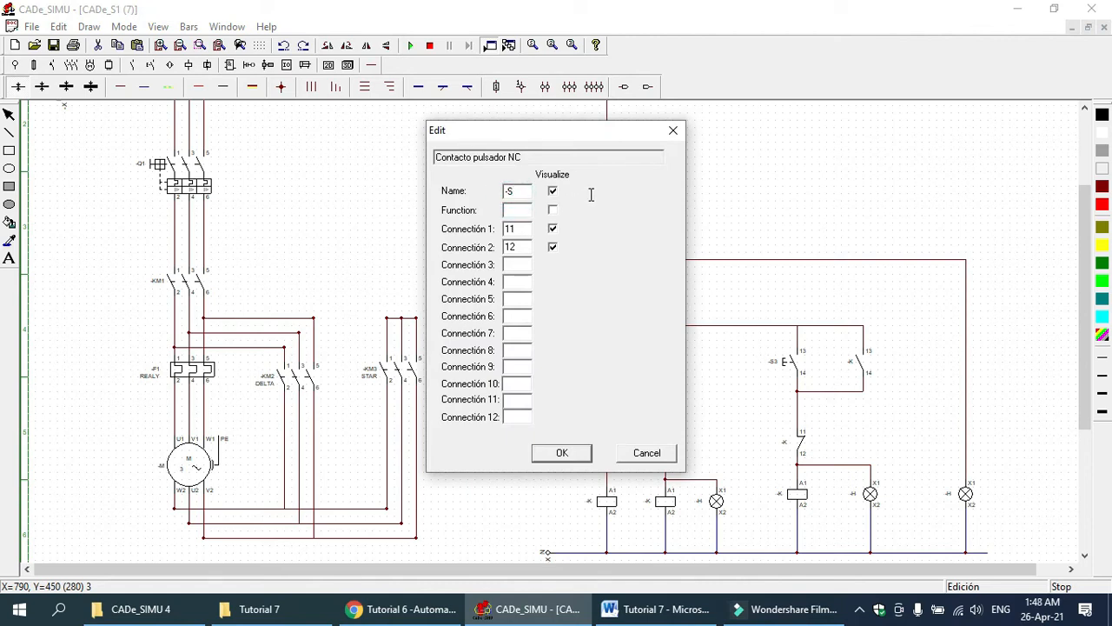
click(528, 213)
click(552, 209)
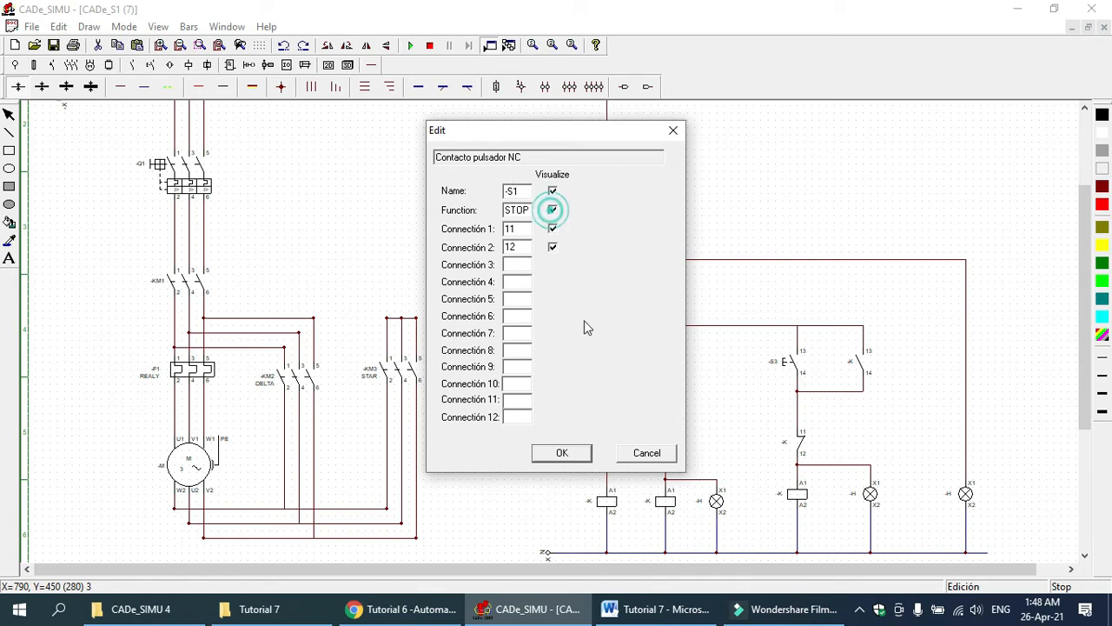
click(577, 448)
click(701, 181)
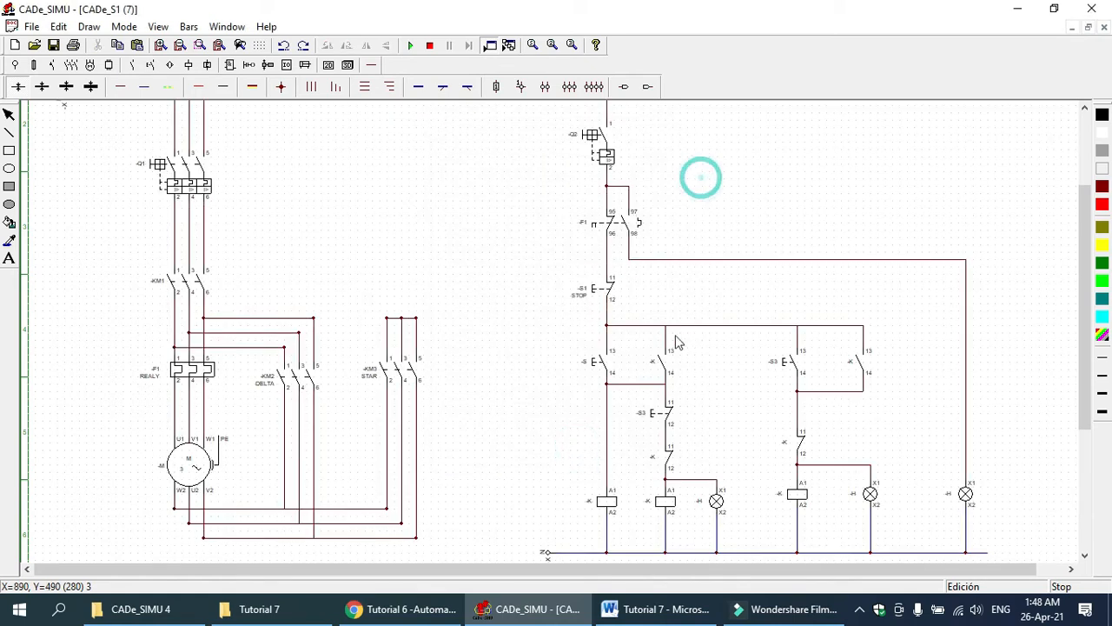
Name the normally open pushbutton of the first coil's branch -S2 and display its function as START
double_click(603, 365)
click(517, 188)
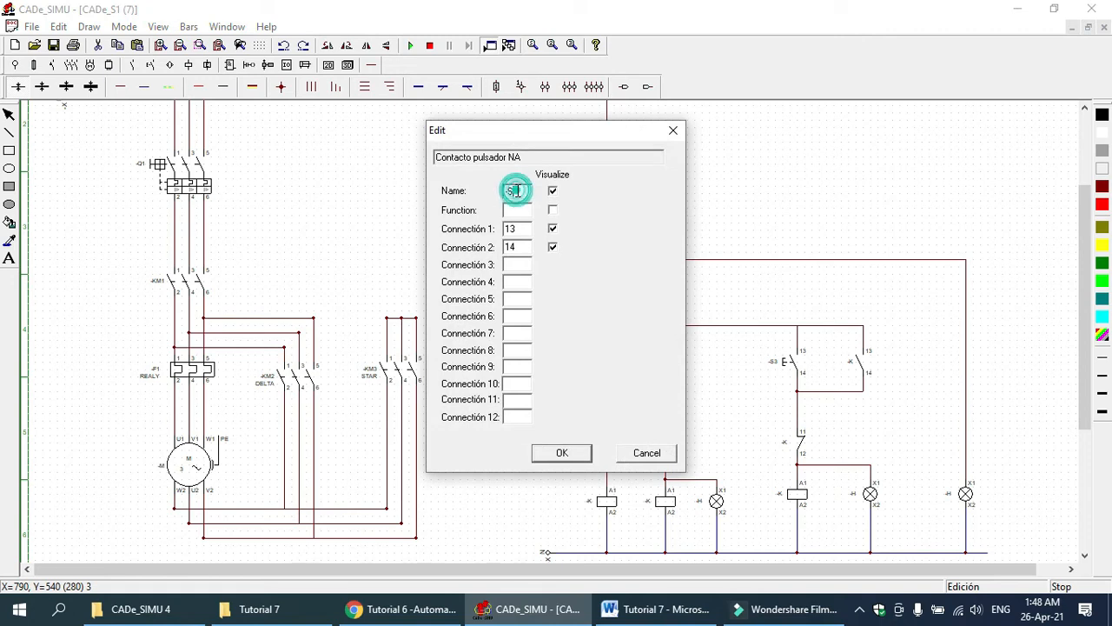
text(2)
click(530, 210)
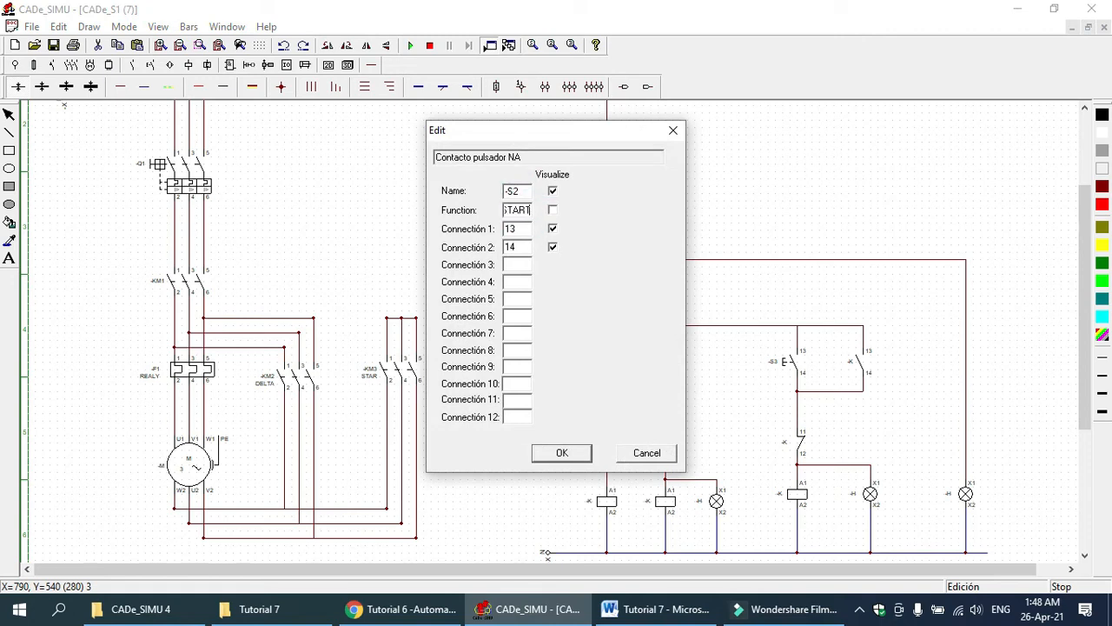
click(552, 210)
click(562, 453)
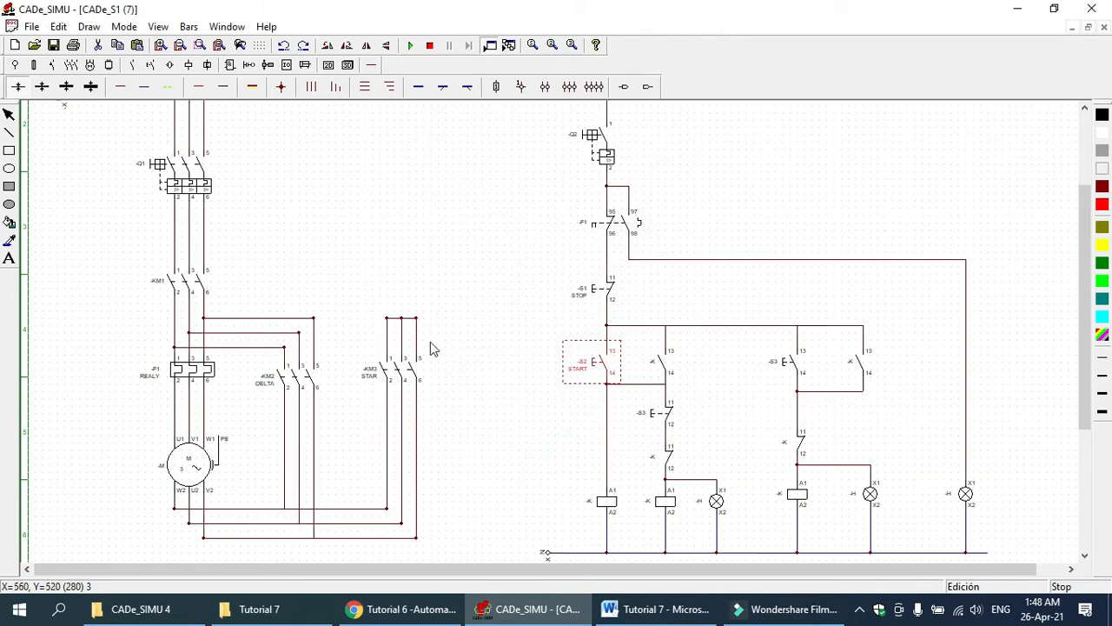
click(763, 388)
Name both the auxiliary contact beside the START pushbutton and the first coil -KM1
double_click(674, 367)
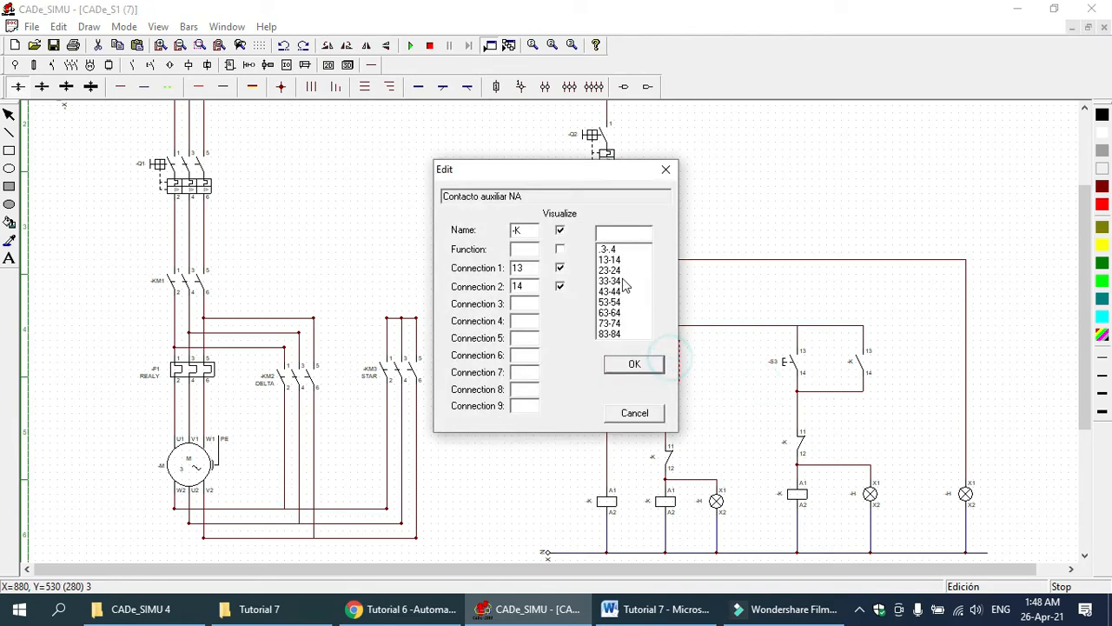
click(531, 231)
click(636, 365)
click(728, 213)
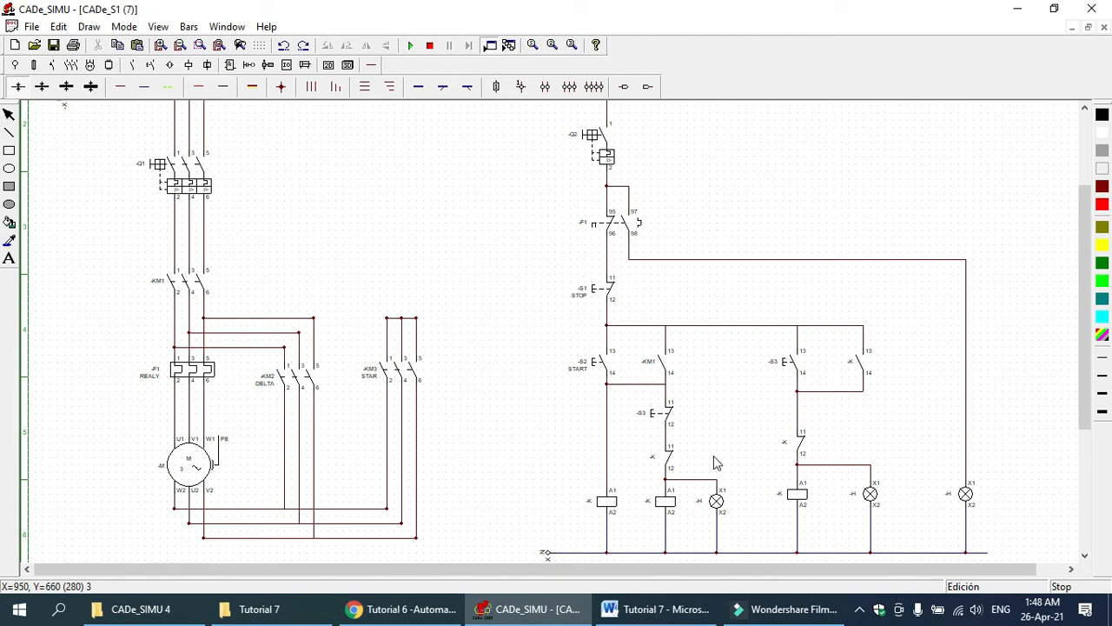
double_click(606, 509)
click(526, 192)
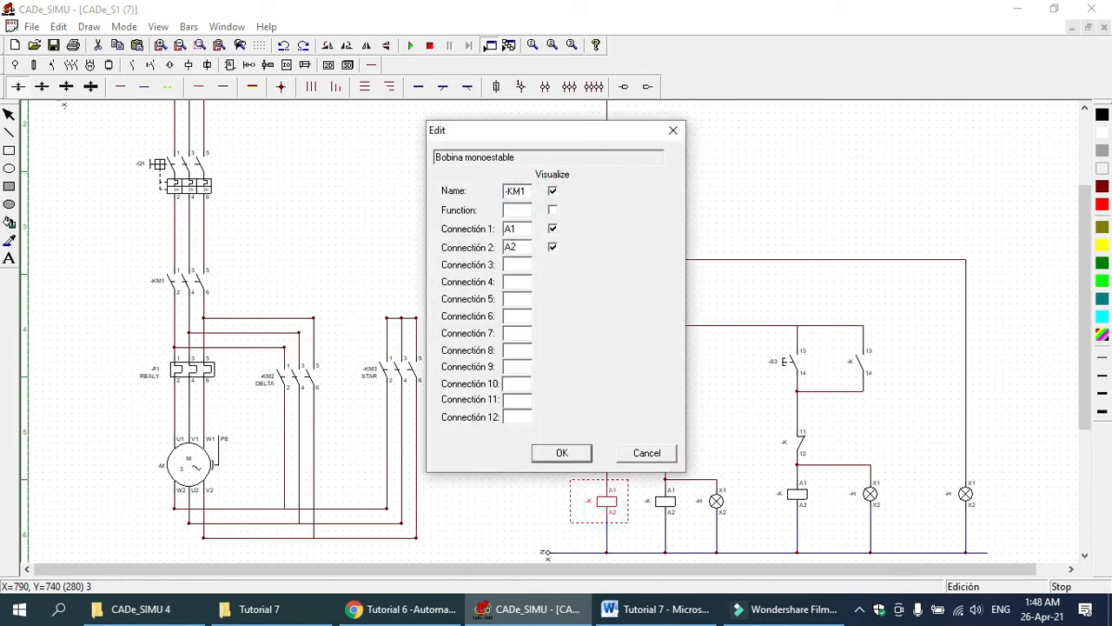
text(M1)
key(Return)
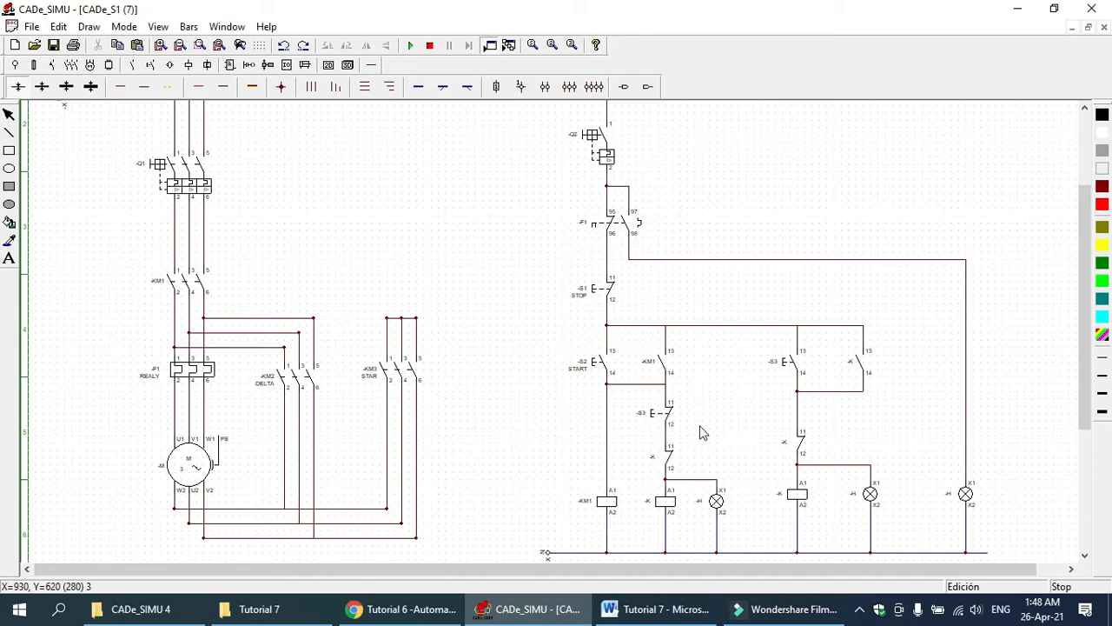
Name the normally closed auxiliary contact above the second coil -KM3
double_click(654, 467)
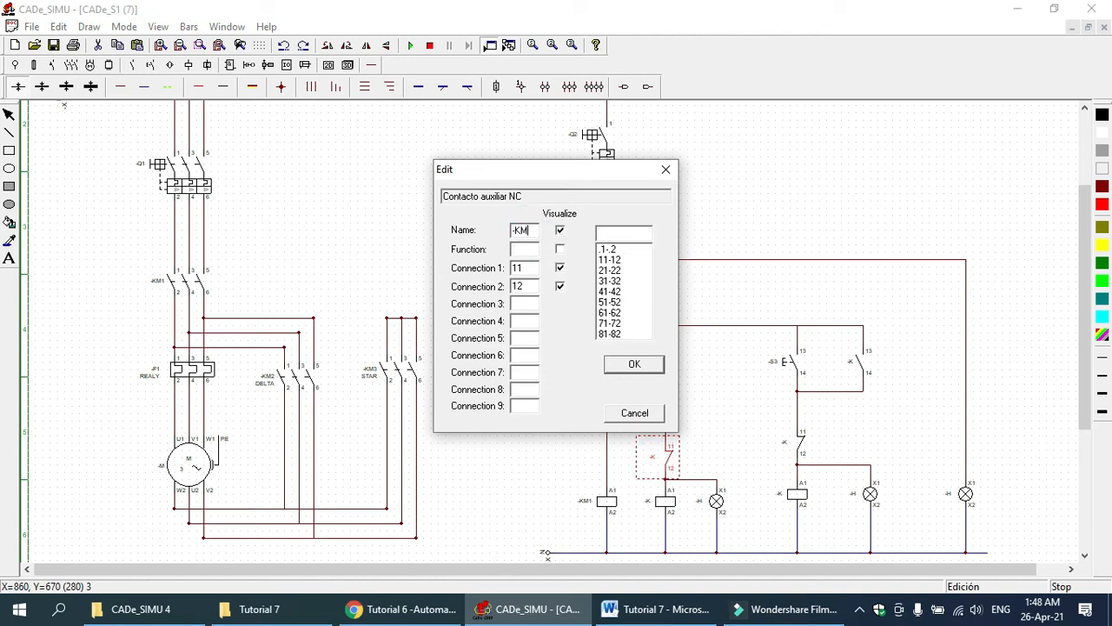
text(M3)
key(Return)
click(890, 416)
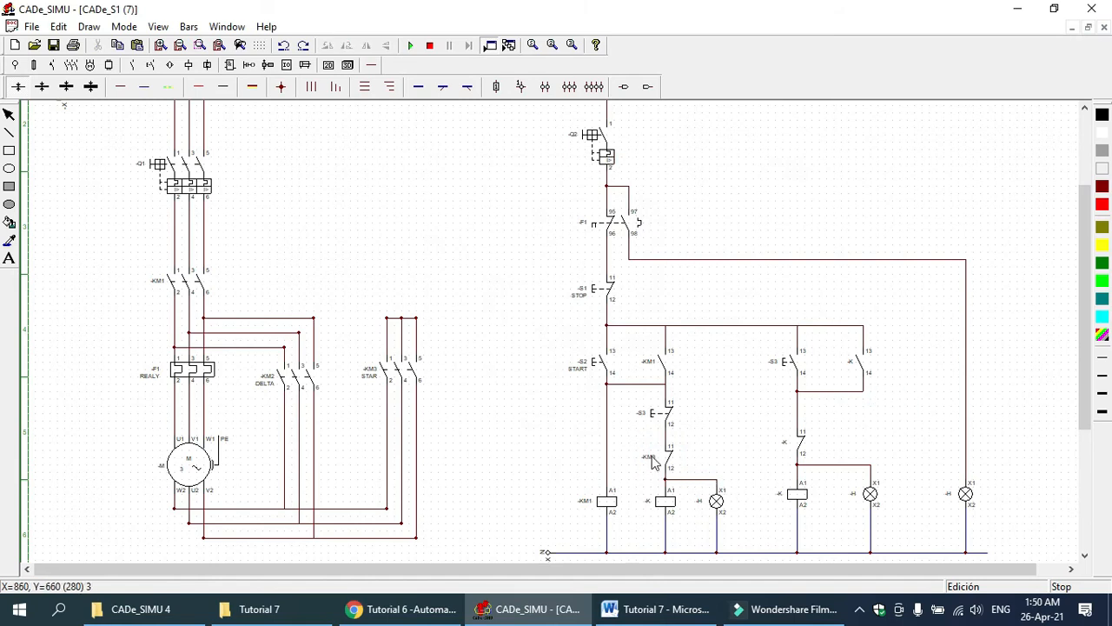
Rename the normally closed auxiliary contact above the second coil to -KM2
double_click(652, 457)
click(535, 232)
key(BackSpace)
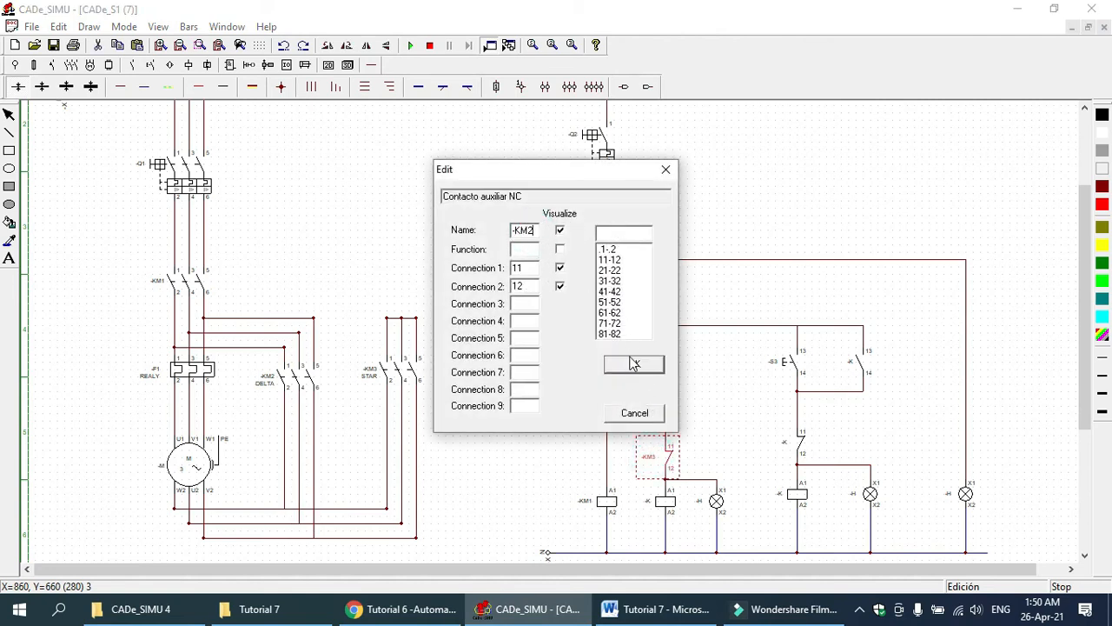
click(634, 363)
Name the second coil -KM3 and display its function as STAR
double_click(665, 501)
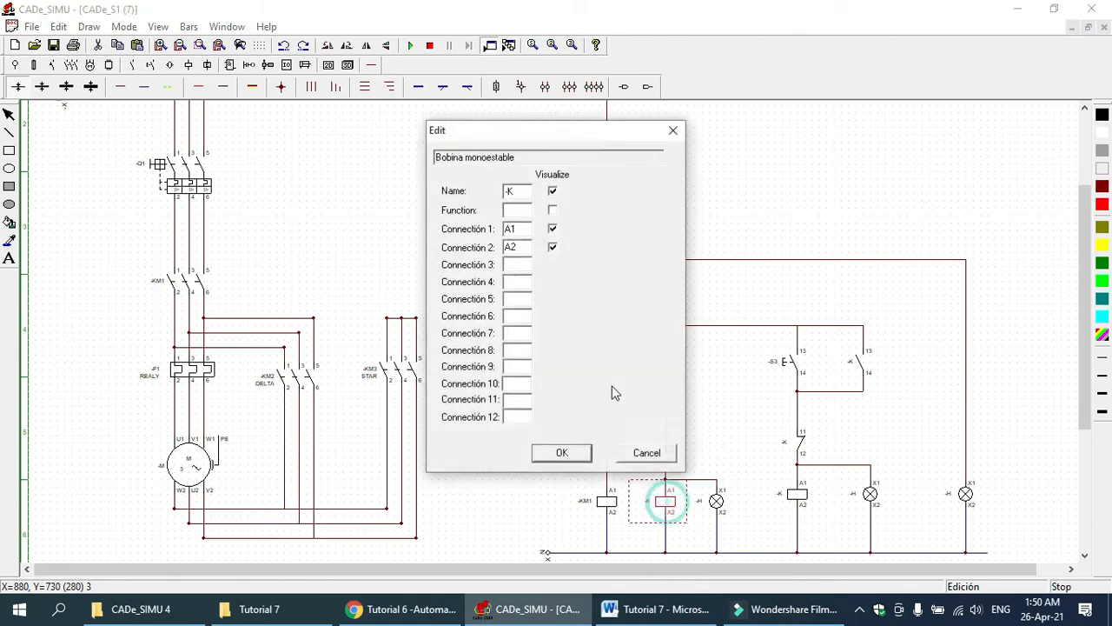
click(515, 189)
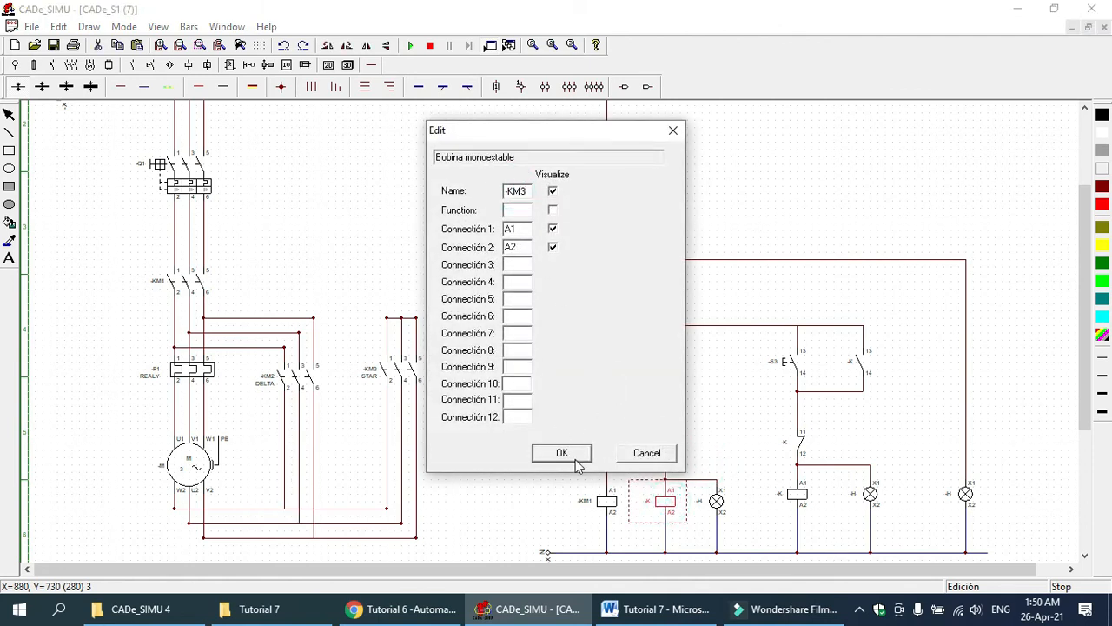
click(521, 211)
click(553, 210)
click(580, 458)
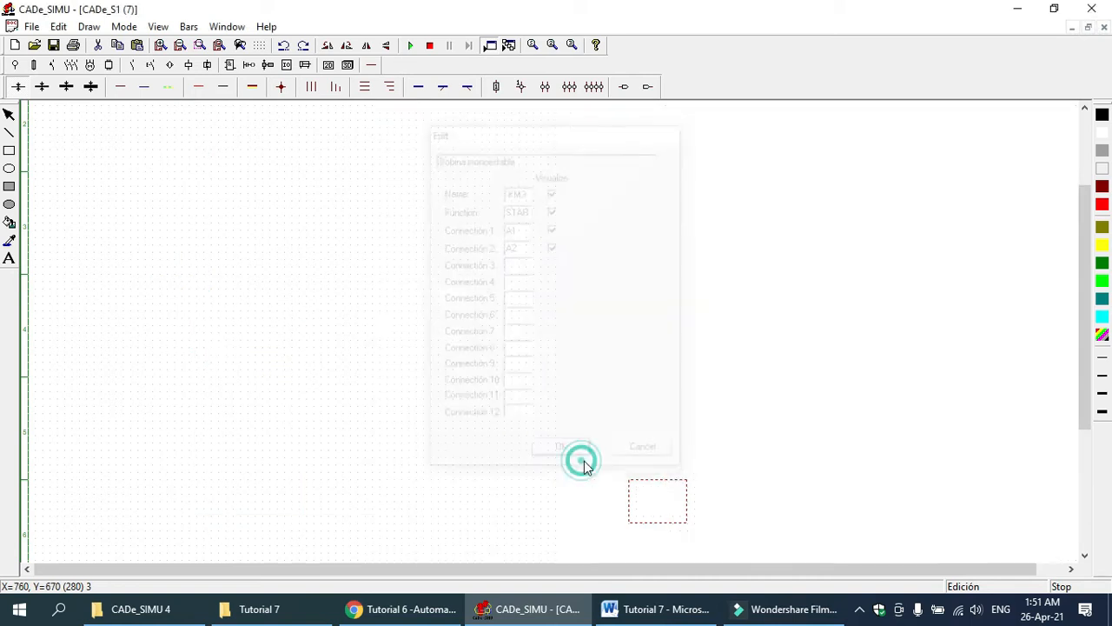
Name the third coil -KM2 and display its function as DELTA
double_click(787, 508)
click(515, 190)
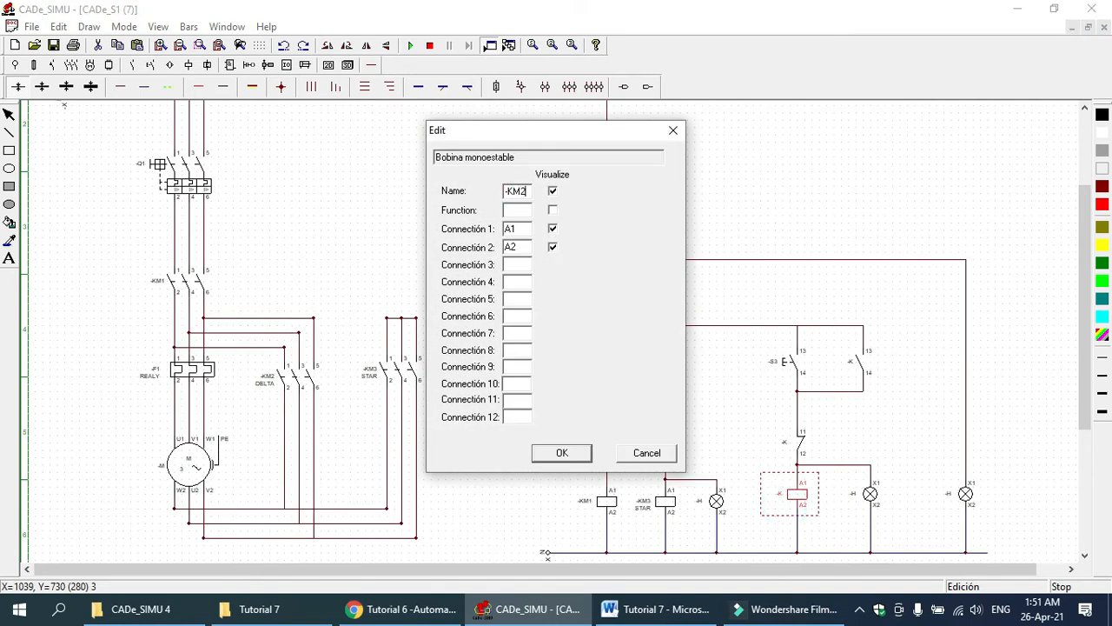
click(514, 211)
click(552, 210)
click(574, 452)
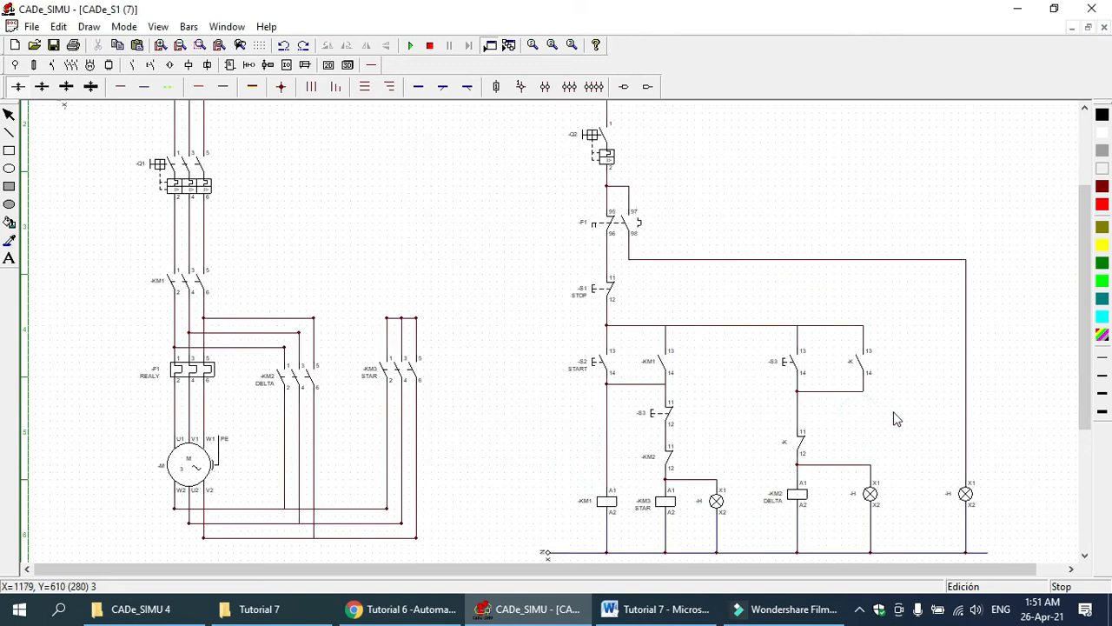
Name the normally closed auxiliary contact above the DELTA coil -KM3
double_click(806, 450)
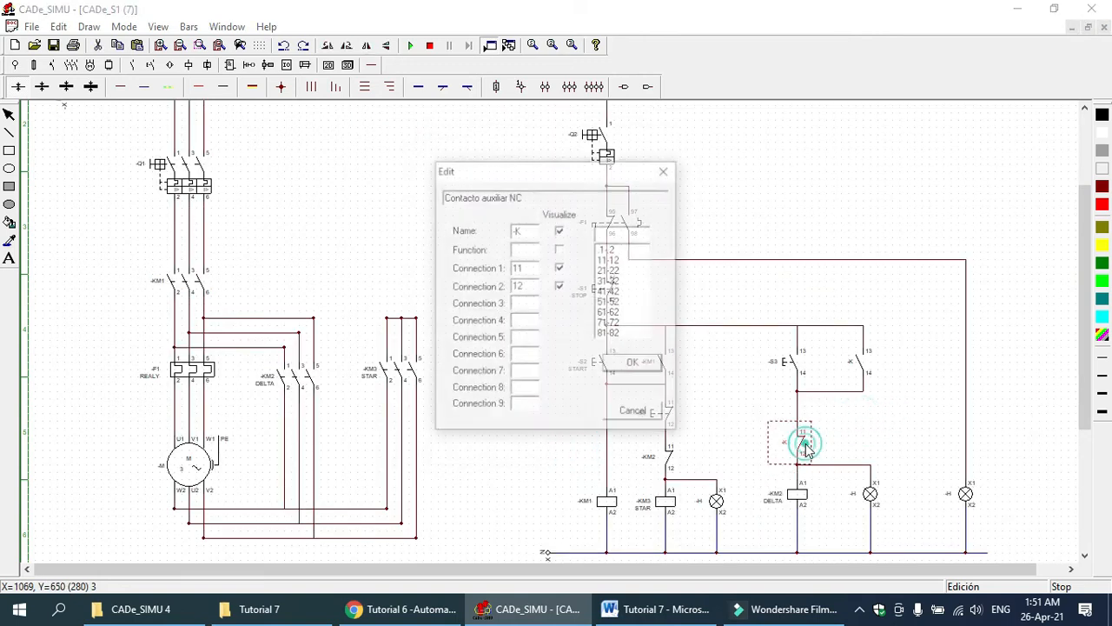
click(540, 229)
text(M3)
key(Return)
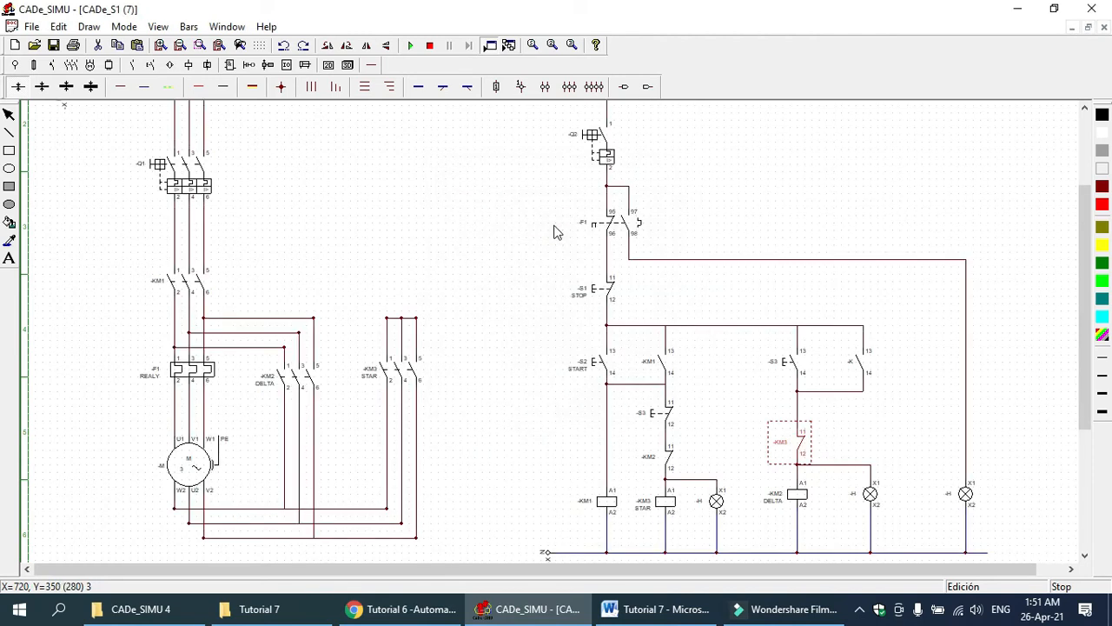
click(841, 296)
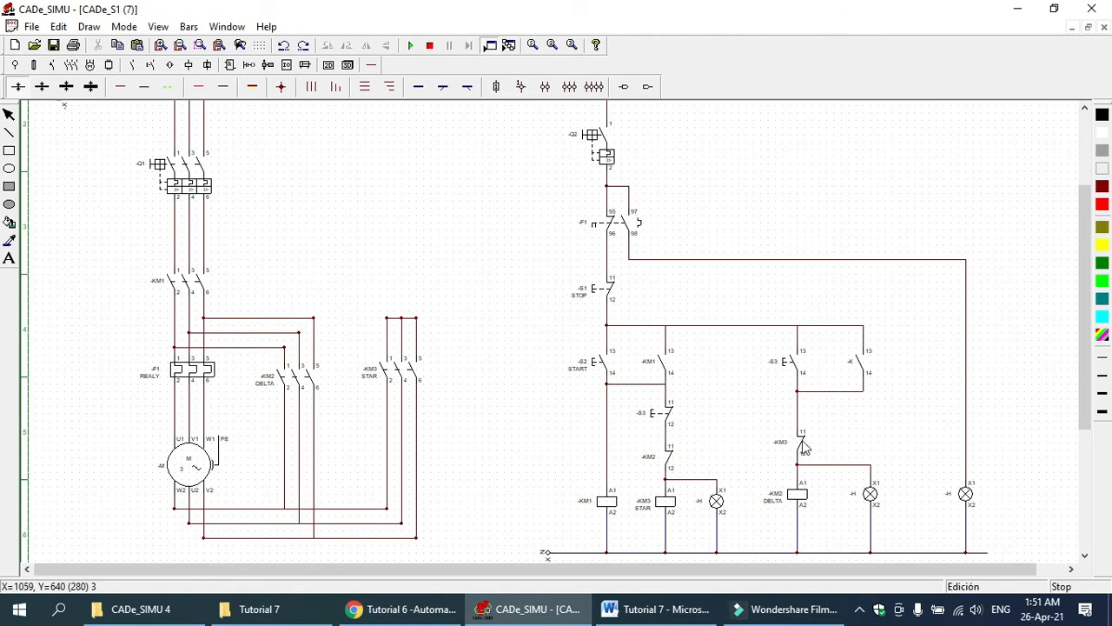
Check the settings of the normally open -S3 pushbutton and name the auxiliary contact beside it -KM2
double_click(801, 365)
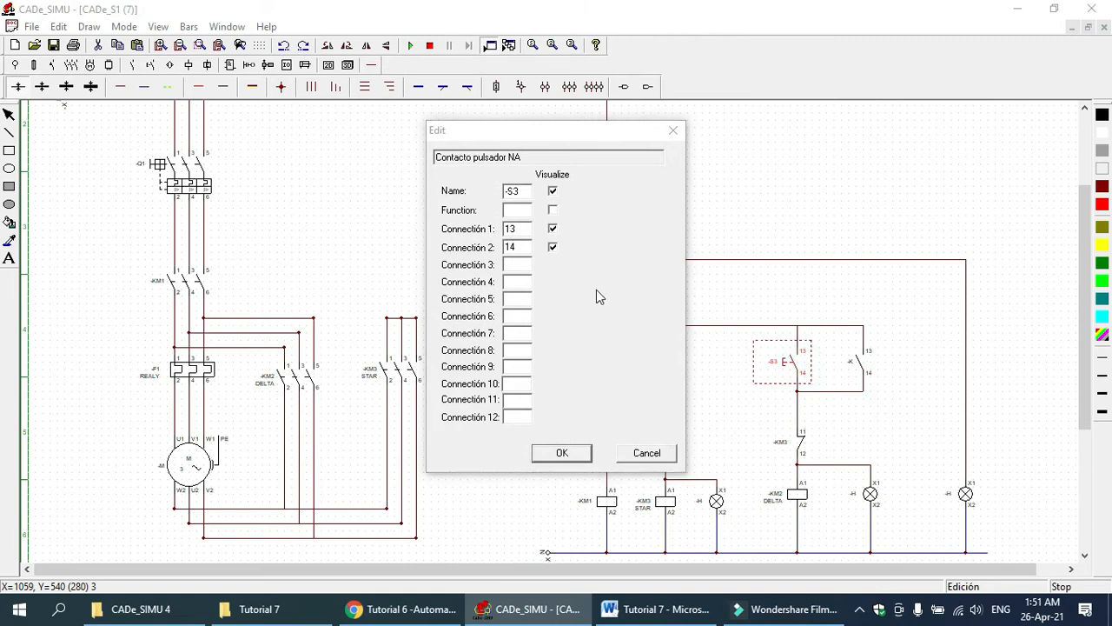
click(561, 451)
double_click(856, 370)
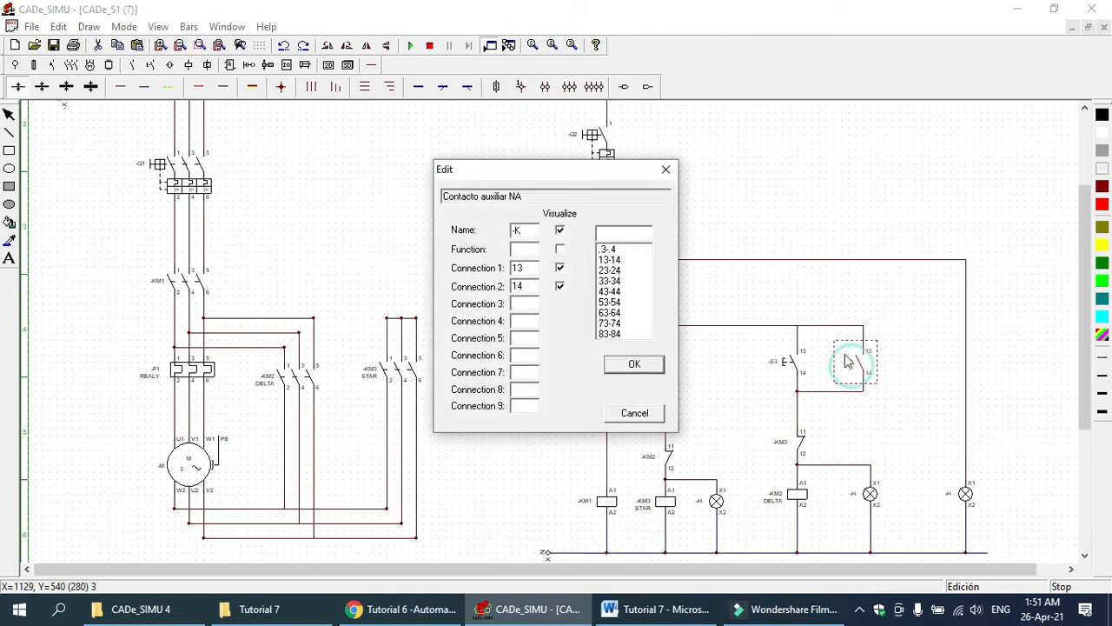
click(523, 230)
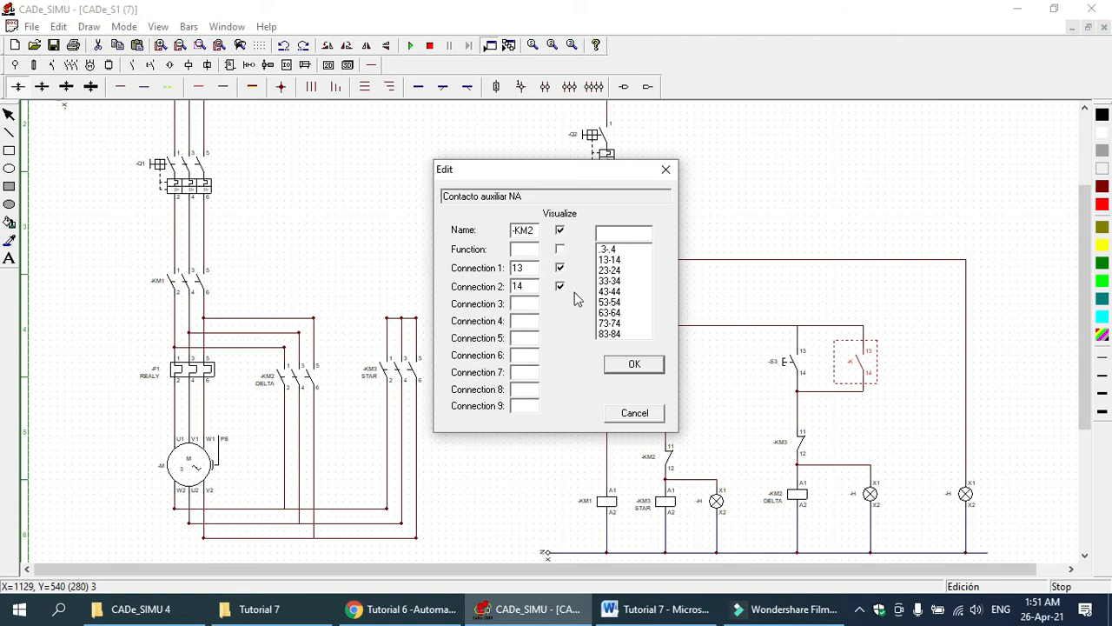
click(536, 251)
click(620, 364)
click(774, 202)
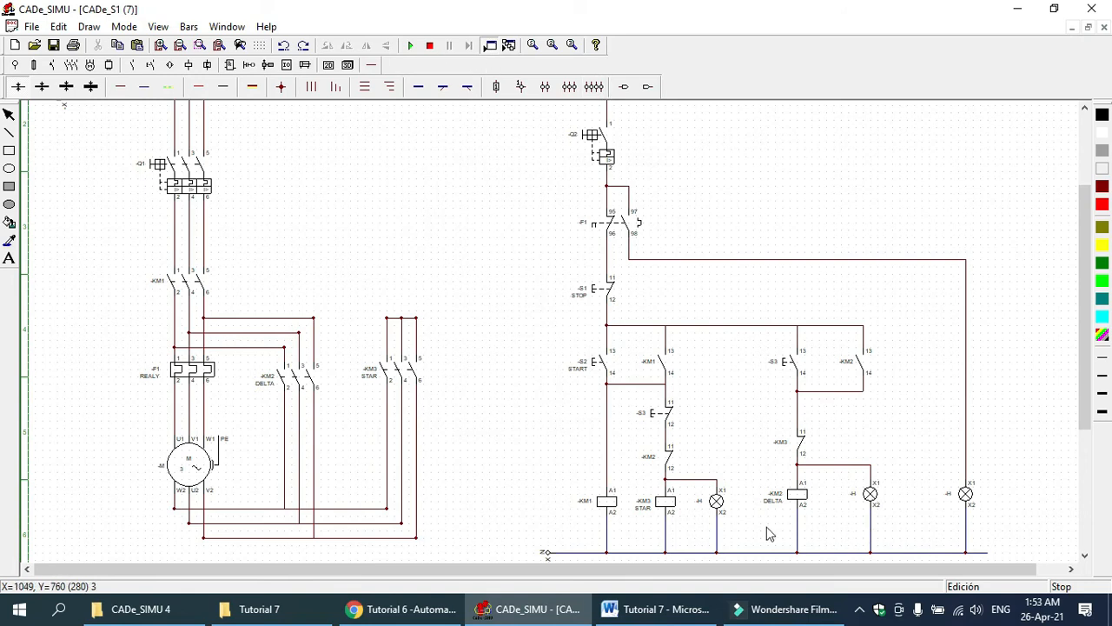
Name the signal lamp beside the STAR coil -H1 and display its function as STAR
double_click(716, 503)
click(525, 226)
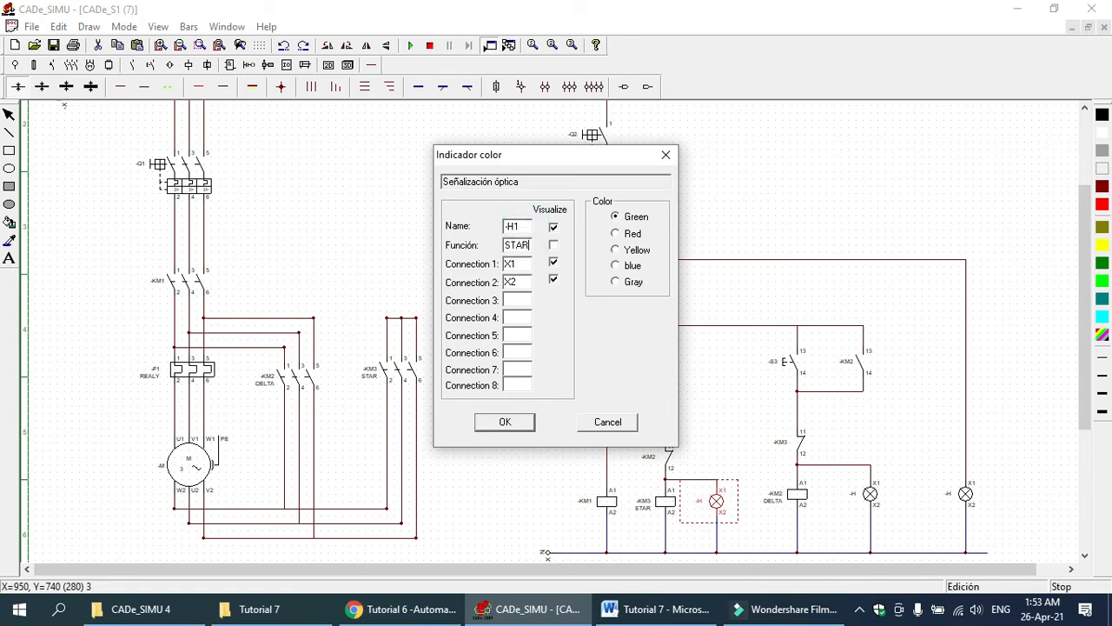
click(553, 244)
click(554, 245)
click(507, 422)
Name the signal lamp beside the DELTA coil -H2 and display its function as DELTA
double_click(869, 494)
click(530, 230)
click(518, 246)
text(DELTA)
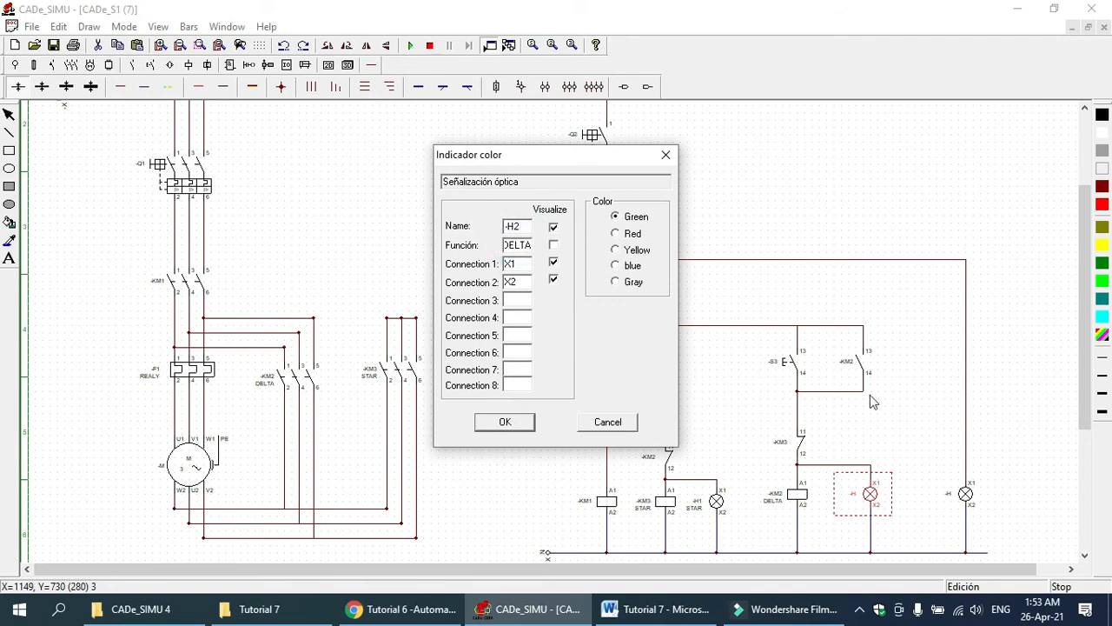
click(554, 247)
click(520, 423)
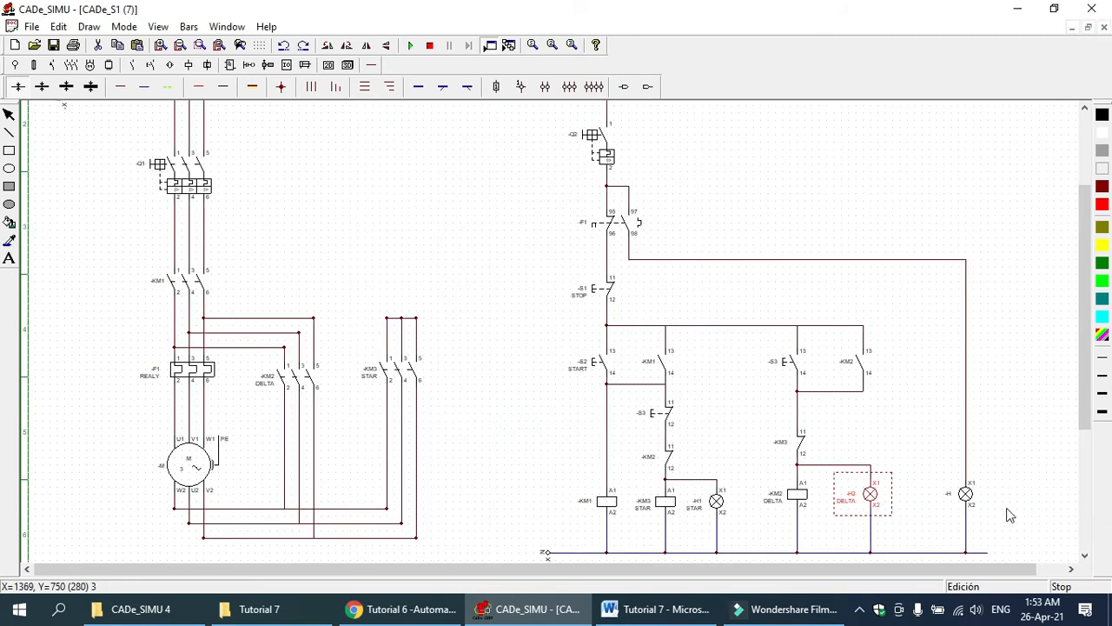
Name the far-right signal lamp -H3, fill in its relay function, and set its colour to yellow
double_click(958, 495)
click(526, 229)
click(518, 247)
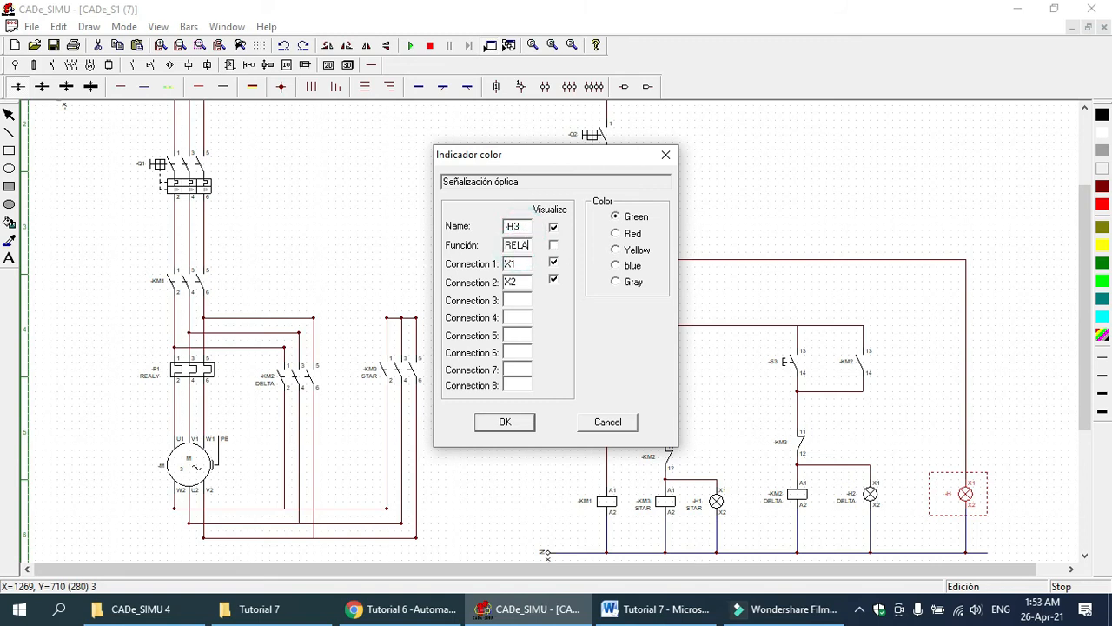
click(615, 250)
click(498, 424)
click(825, 230)
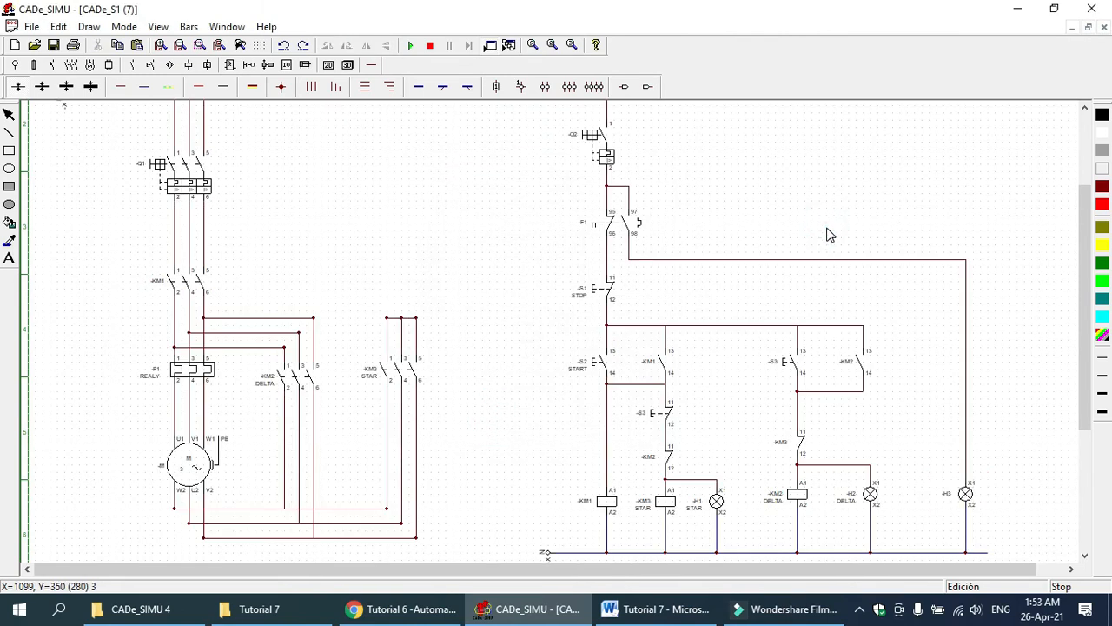
Start the circuit simulation and close the breakers -Q1 and -Q2
drag(1086, 331, 1083, 329)
click(411, 45)
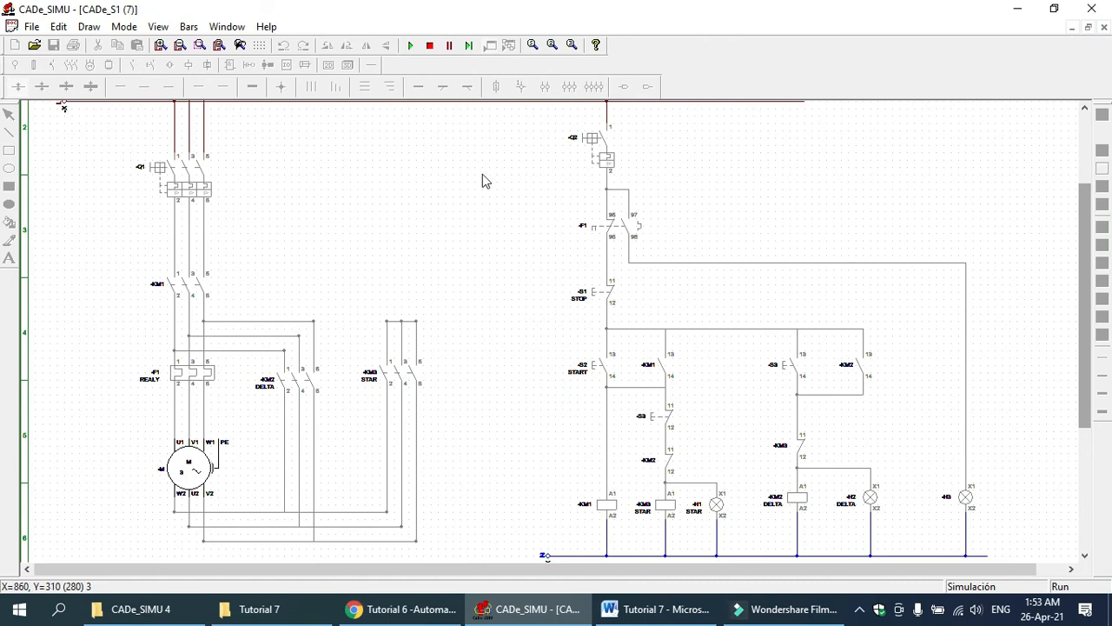
click(177, 193)
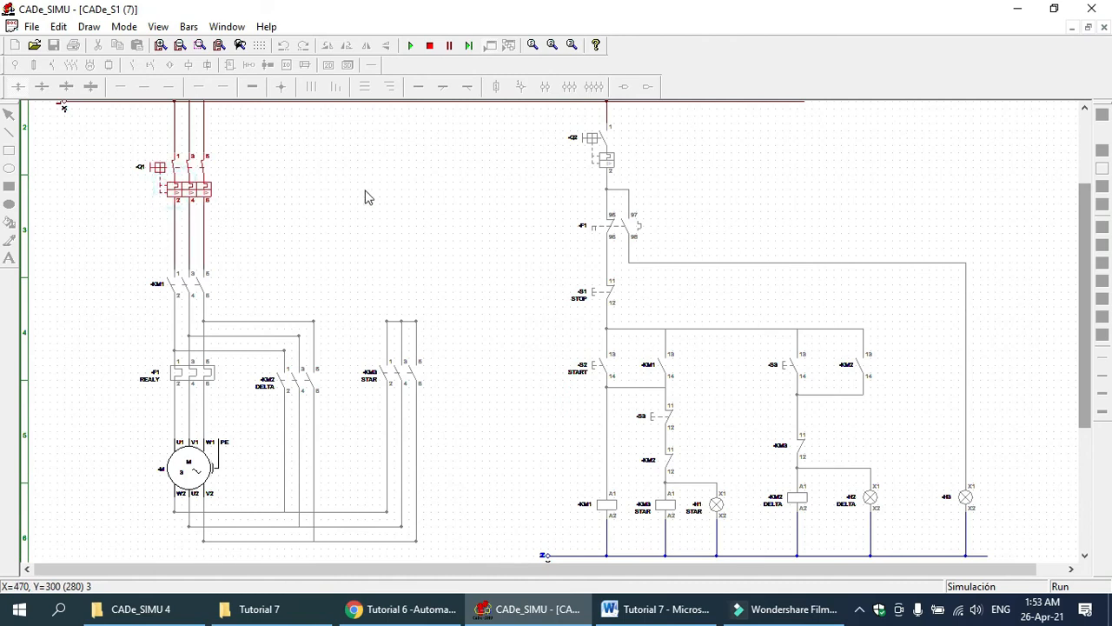
click(611, 159)
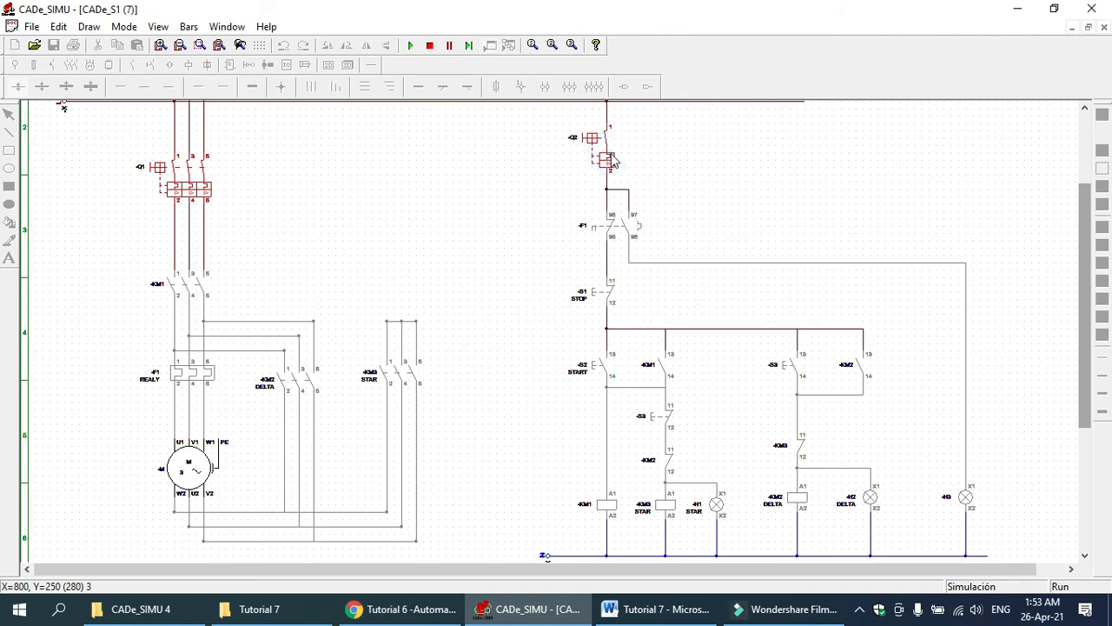
Test the simulated starter by starting in star with -S2, changing over to delta with -S3, and tripping overload relay -F1
click(611, 375)
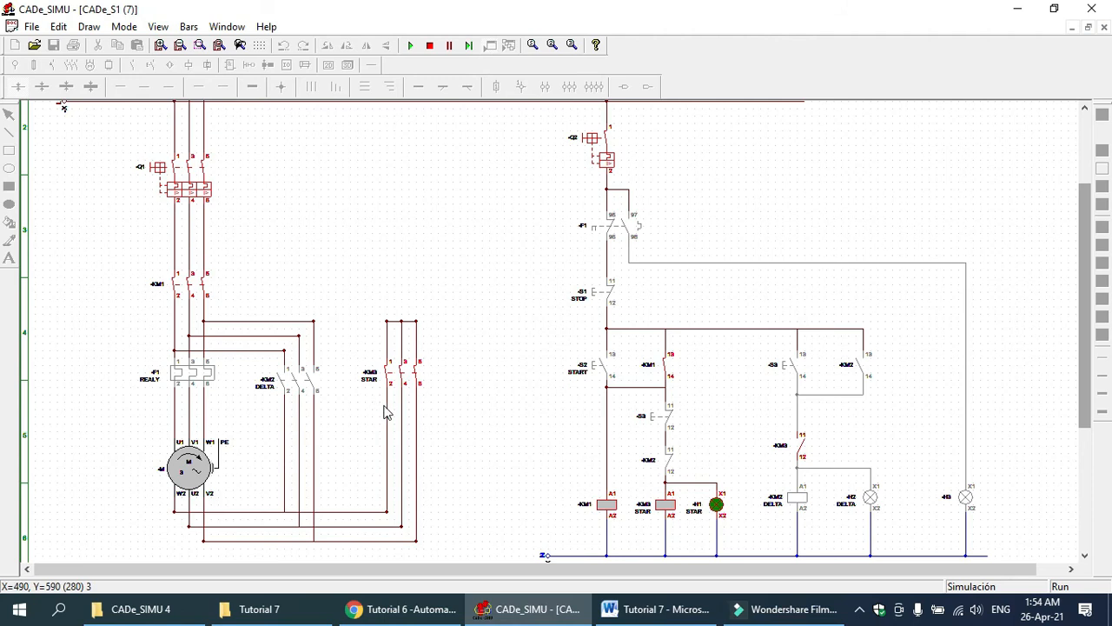
click(799, 365)
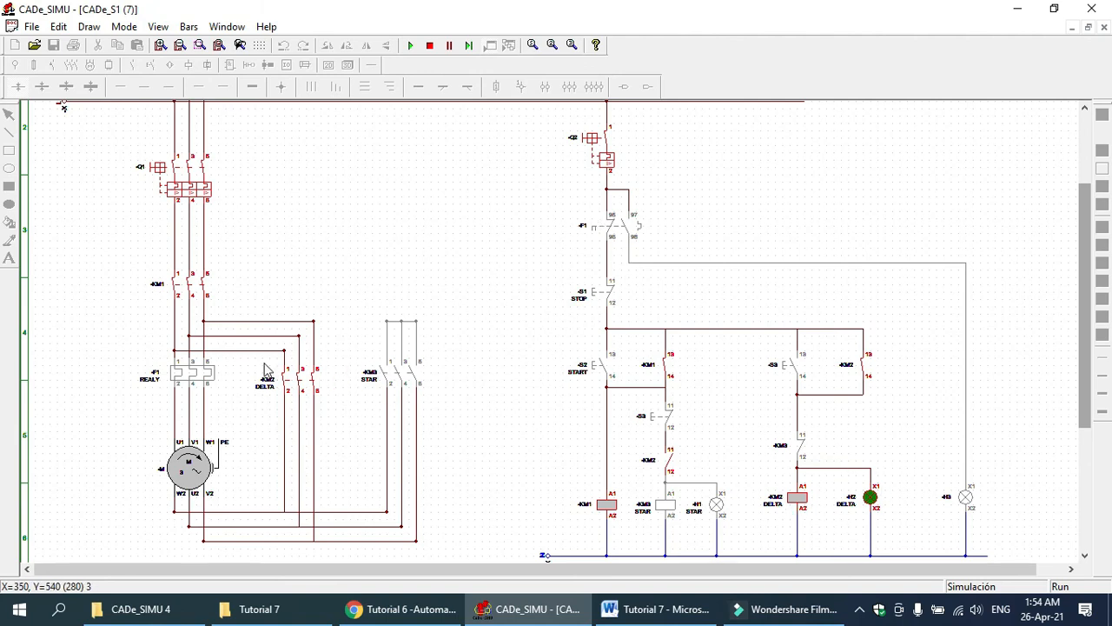
click(207, 375)
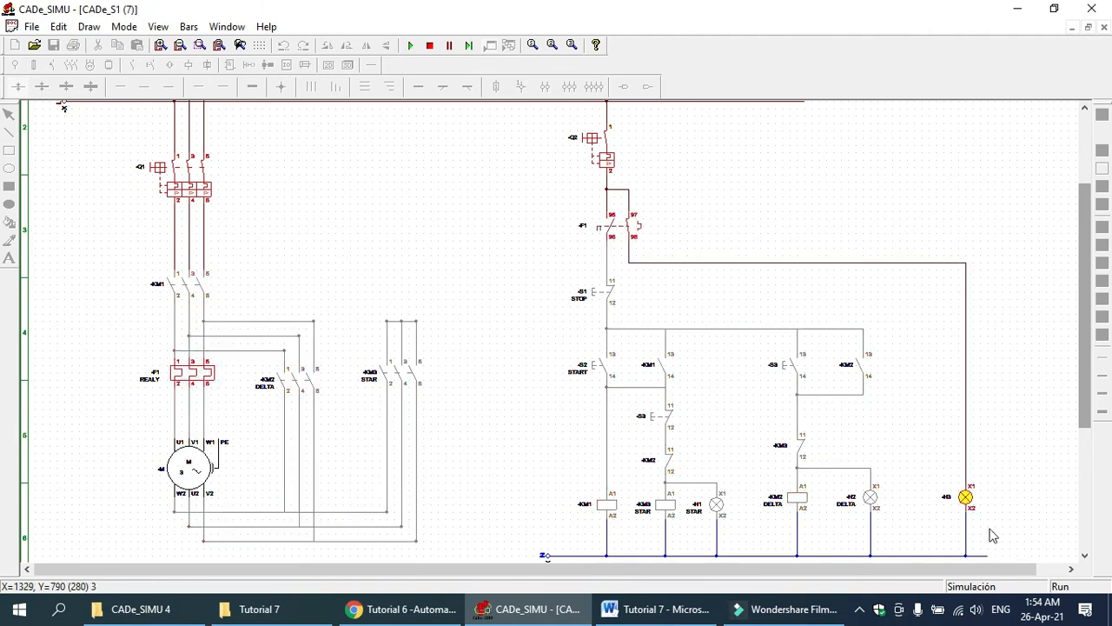